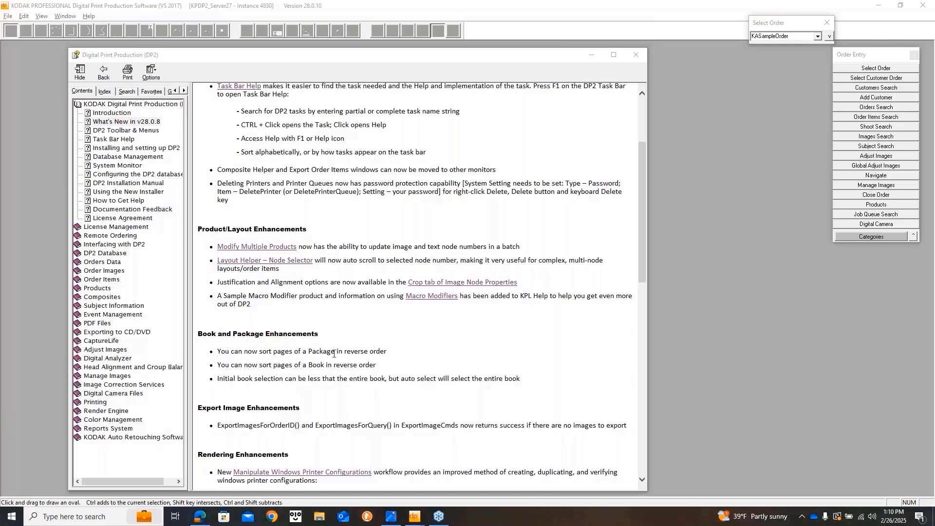
Show What's New in v28.0 from its top in a narrower help window, with Order Entry active.
{"action": "scroll", "coordinate": [490, 292], "scroll_direction": "up", "scroll_amount": 5}
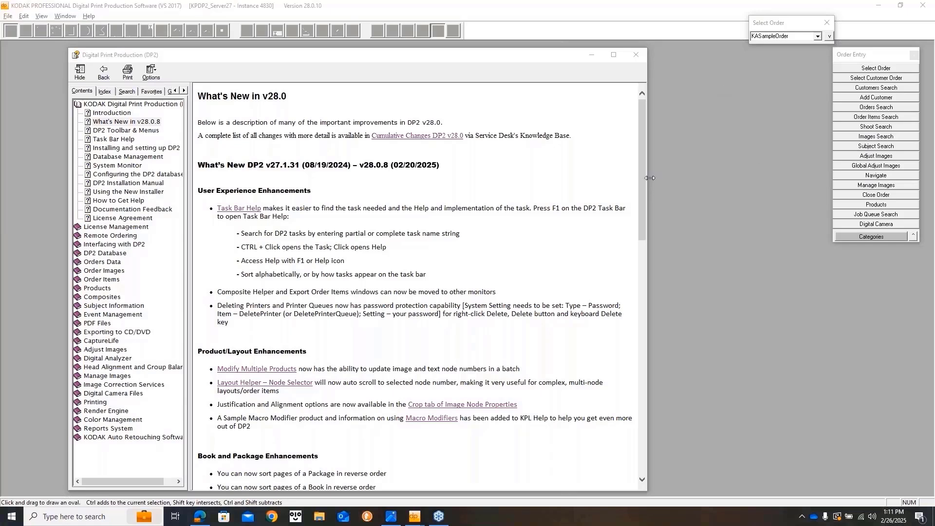
{"action": "left_click_drag", "start_coordinate": [650, 178], "coordinate": [593, 186]}
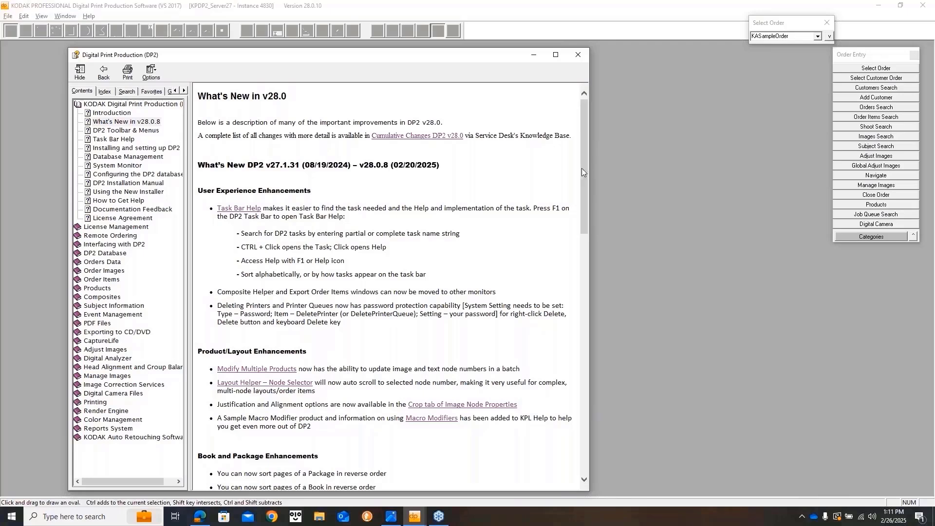
{"action": "left_click", "coordinate": [860, 55]}
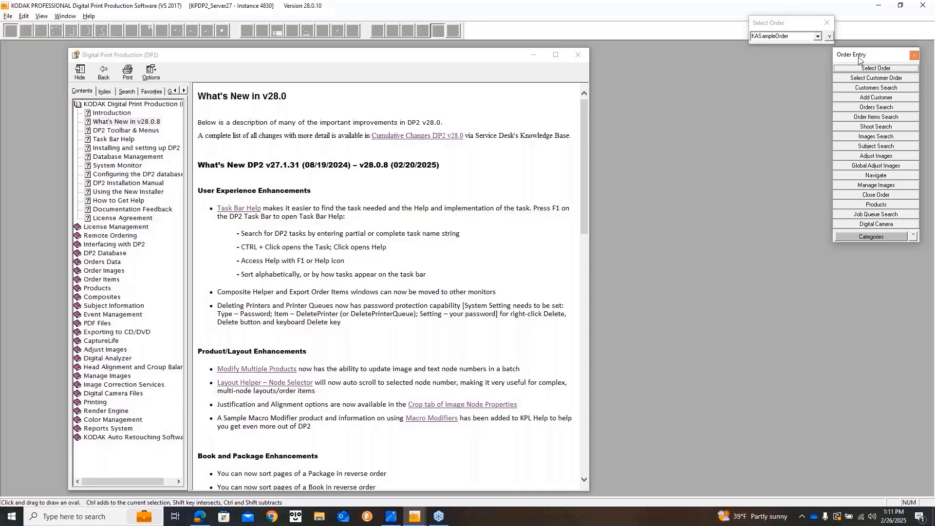
Open Task Bar Help for the task bar and expand then collapse all its categories.
{"action": "key", "text": "F1"}
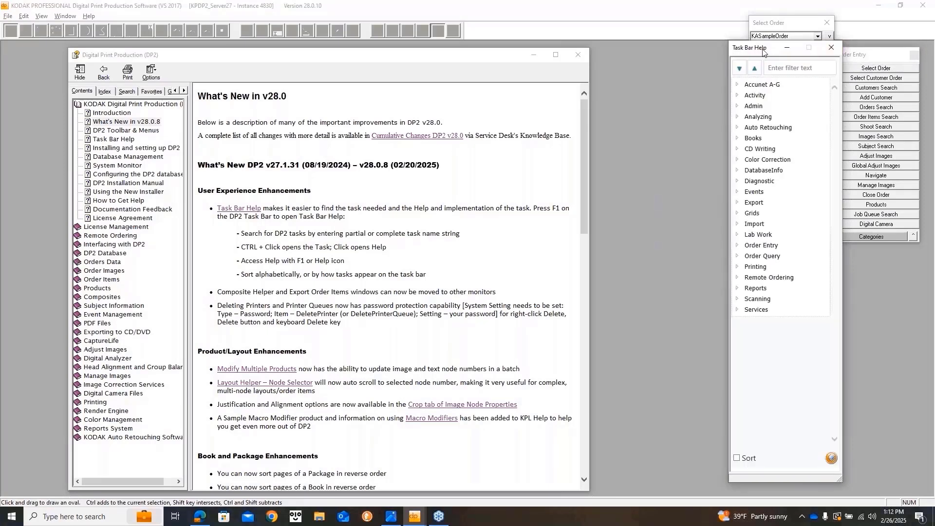
{"action": "left_click_drag", "start_coordinate": [763, 50], "coordinate": [749, 55]}
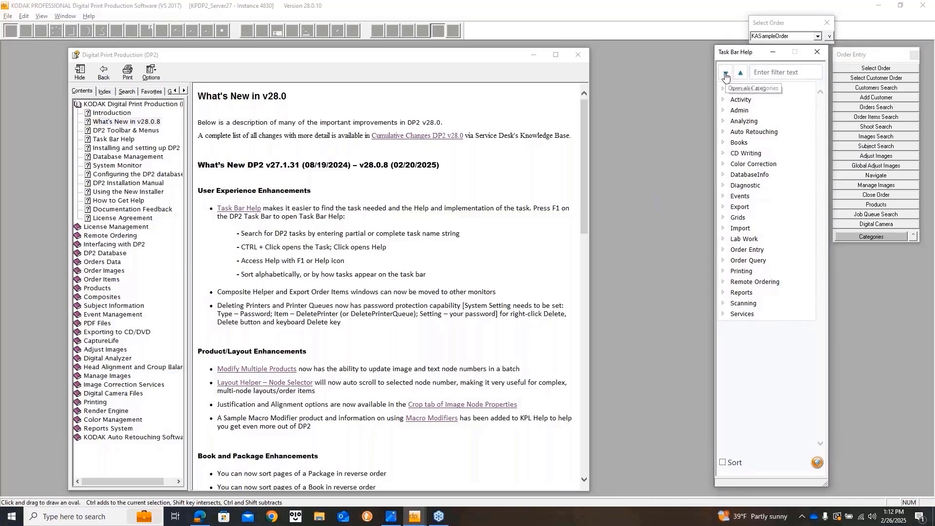
{"action": "left_click", "coordinate": [725, 76]}
{"action": "left_click", "coordinate": [737, 75]}
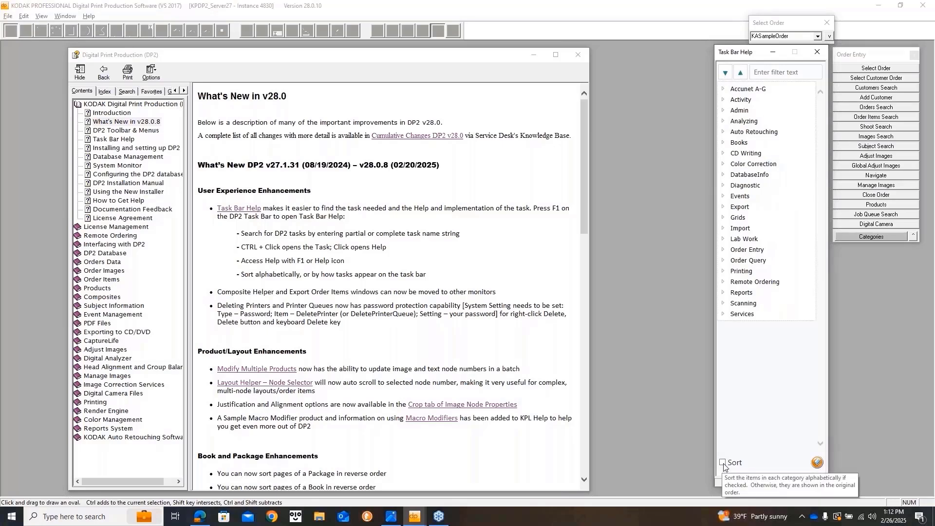
{"action": "left_click", "coordinate": [865, 55]}
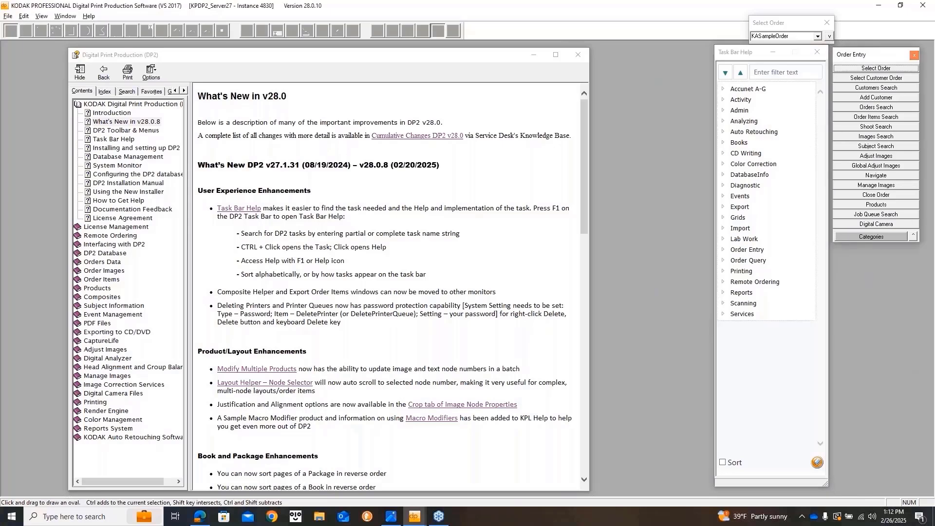
Sort the task help categories alphabetically and expand, then collapse, the Admin category.
{"action": "left_click", "coordinate": [722, 463]}
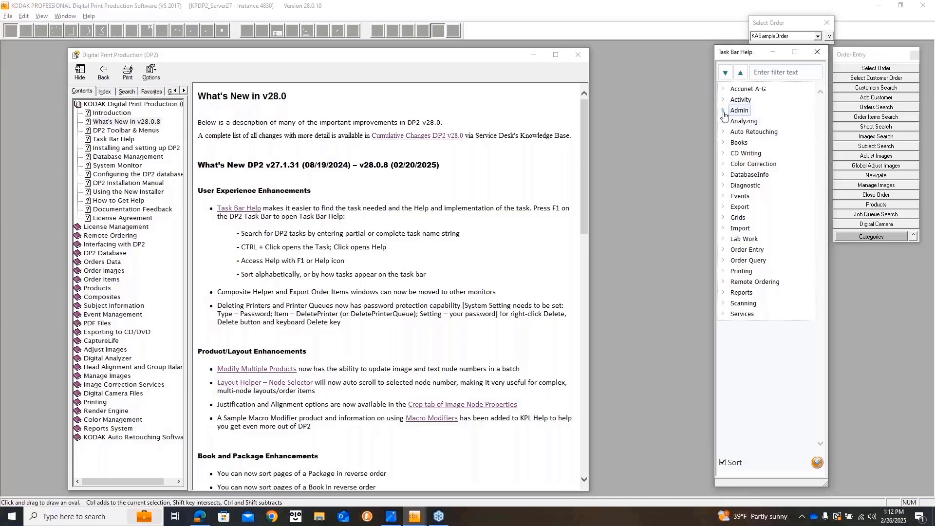
{"action": "left_click", "coordinate": [724, 114]}
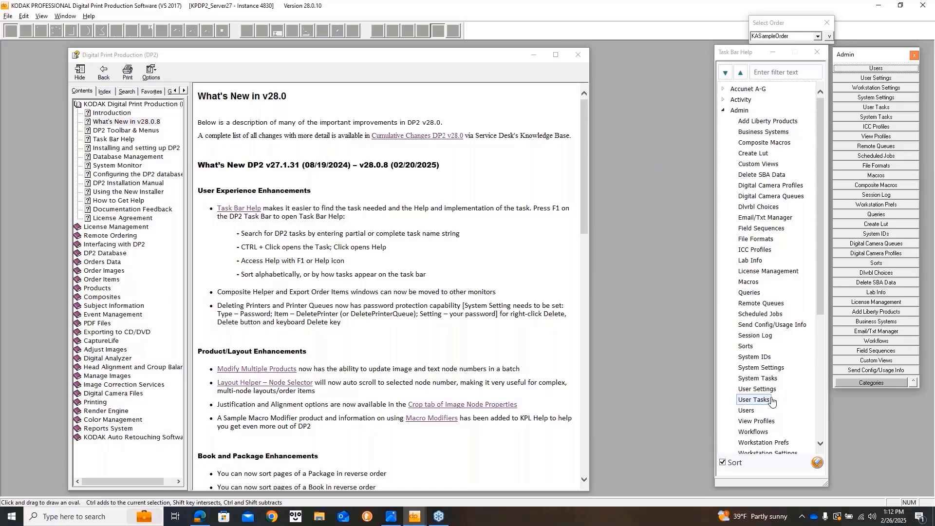
{"action": "left_click", "coordinate": [722, 111]}
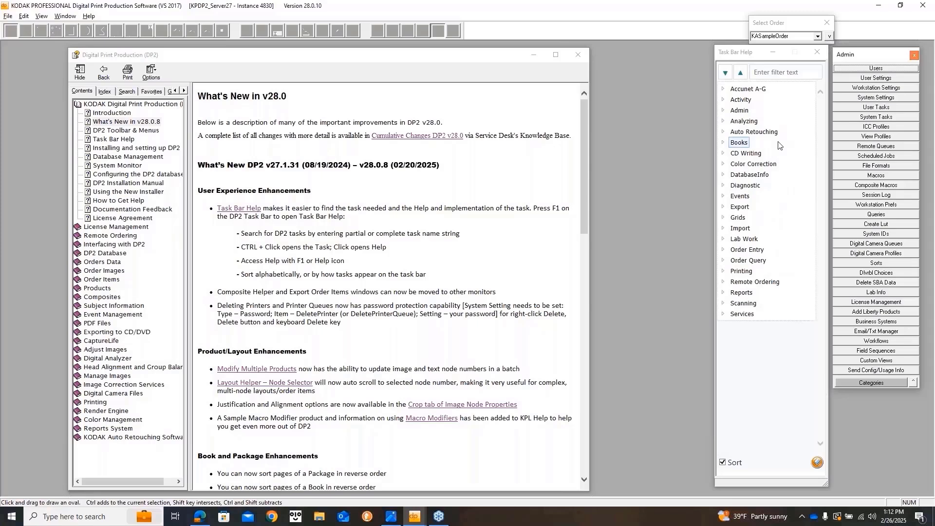
Browse the Analyzing topics Adjust Images, Auto Balance Batch, Composite SBA Data, and Global Adjust Images.
{"action": "left_click", "coordinate": [748, 123]}
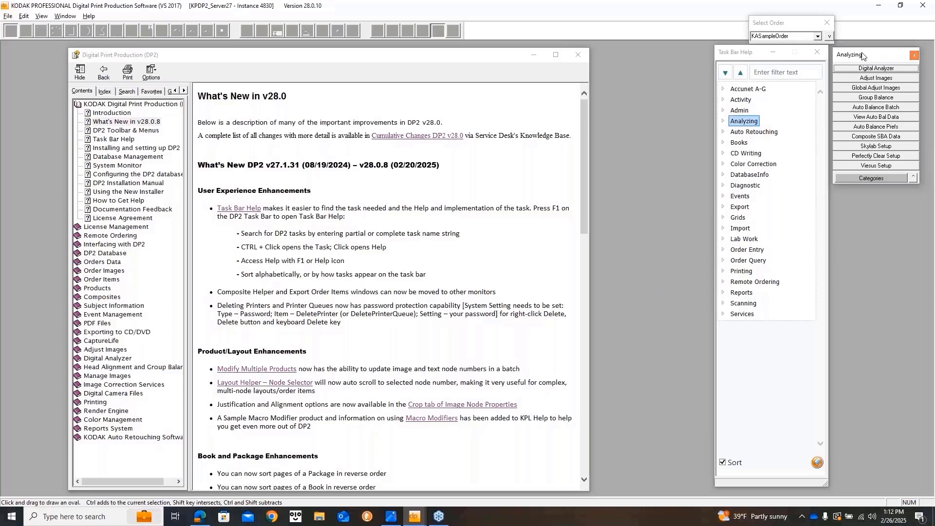
{"action": "left_click", "coordinate": [723, 122]}
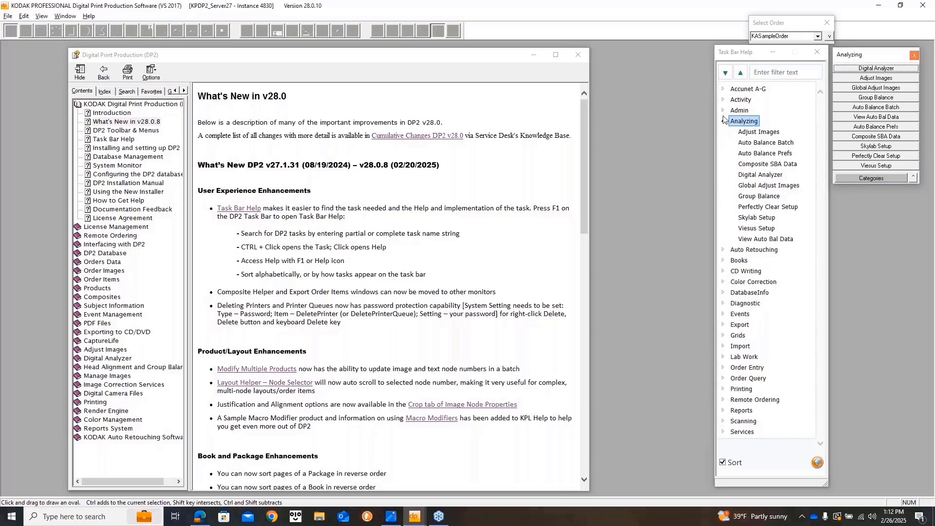
{"action": "left_click", "coordinate": [758, 132]}
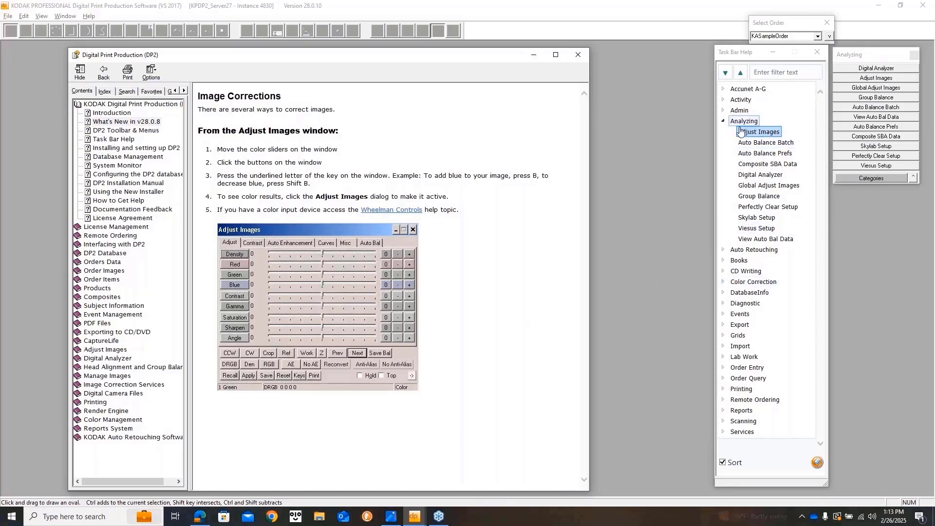
{"action": "left_click", "coordinate": [754, 143]}
{"action": "left_click", "coordinate": [753, 166]}
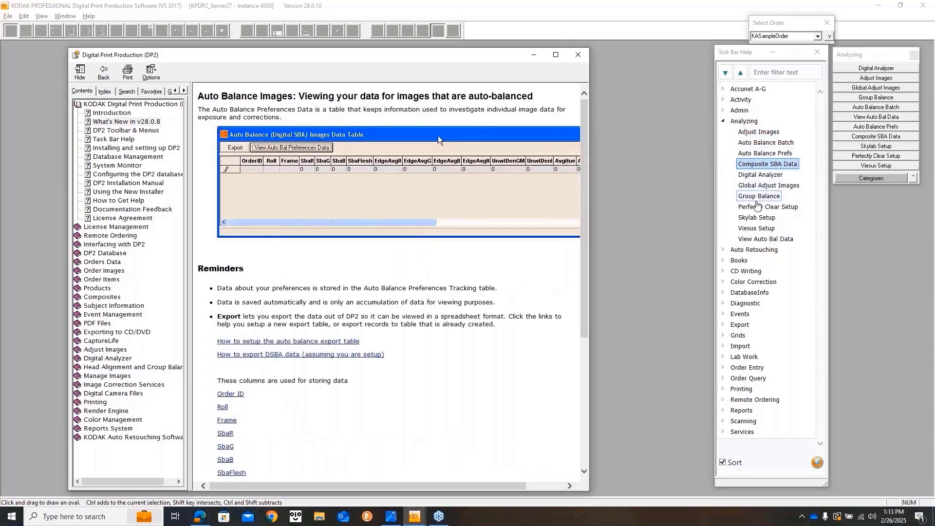
{"action": "left_click", "coordinate": [759, 186]}
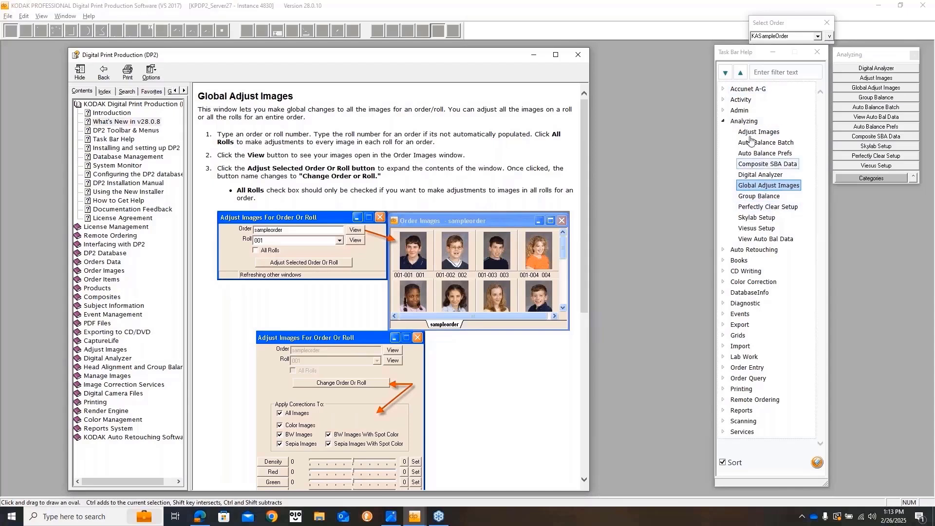
Collapse the Analyzing category and put the cursor in the task help filter.
{"action": "left_click", "coordinate": [723, 122]}
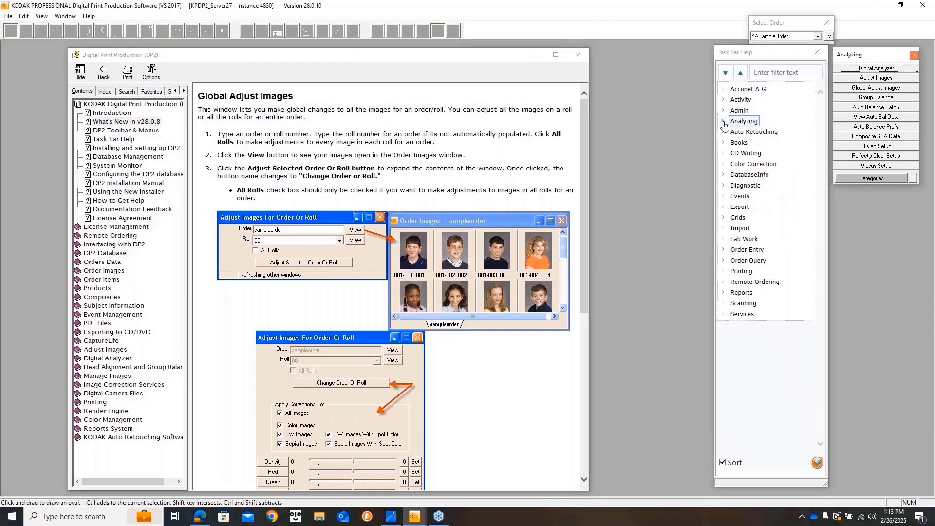
{"action": "left_click", "coordinate": [799, 92]}
{"action": "left_click", "coordinate": [786, 73]}
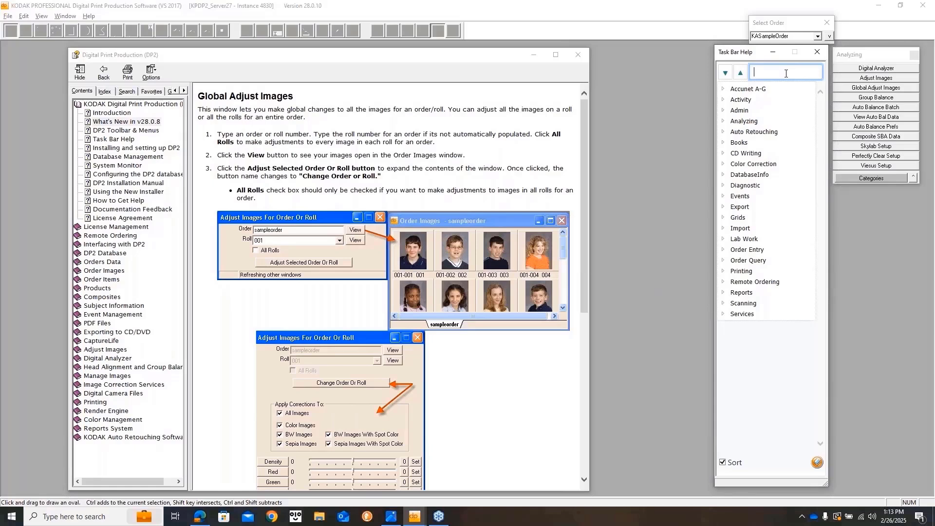
Filter task help on 'im', show Restoring Images help, and open Image Restore.
{"action": "type", "text": "im"}
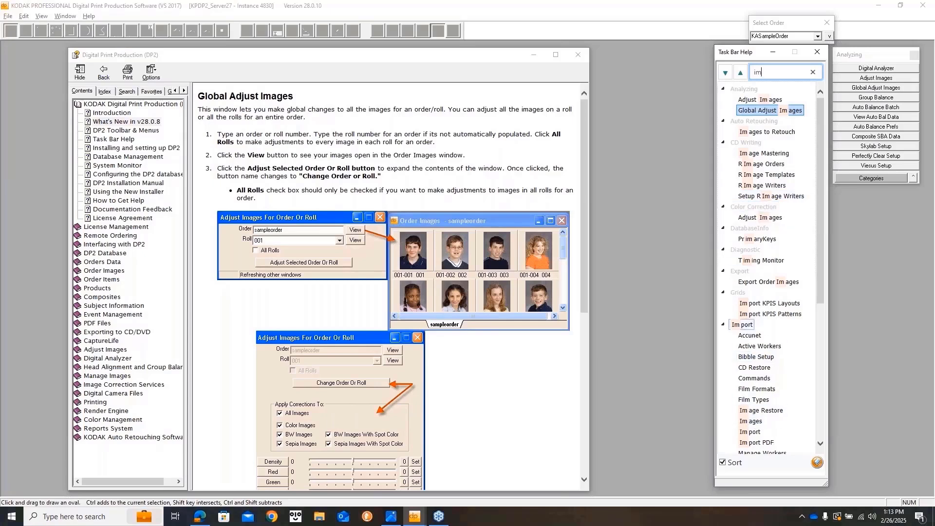
{"action": "left_click", "coordinate": [755, 411]}
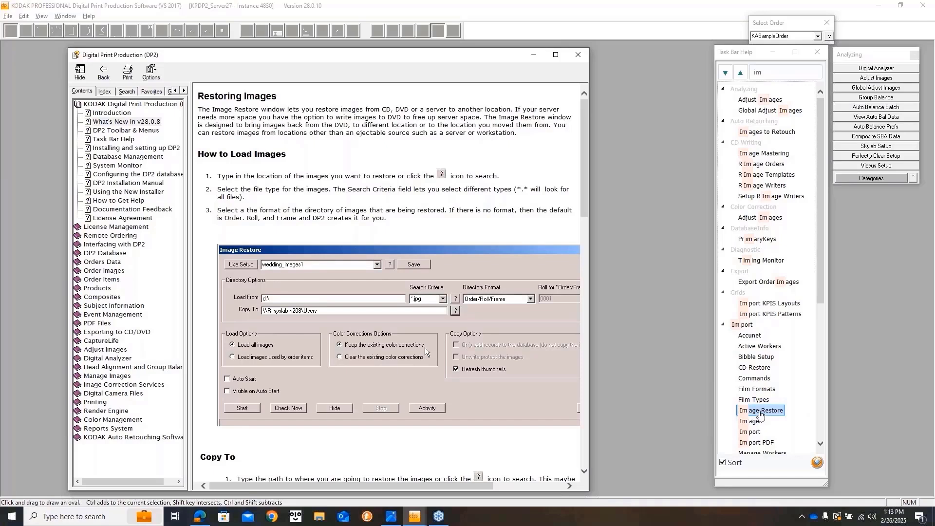
{"action": "double_click", "coordinate": [756, 413]}
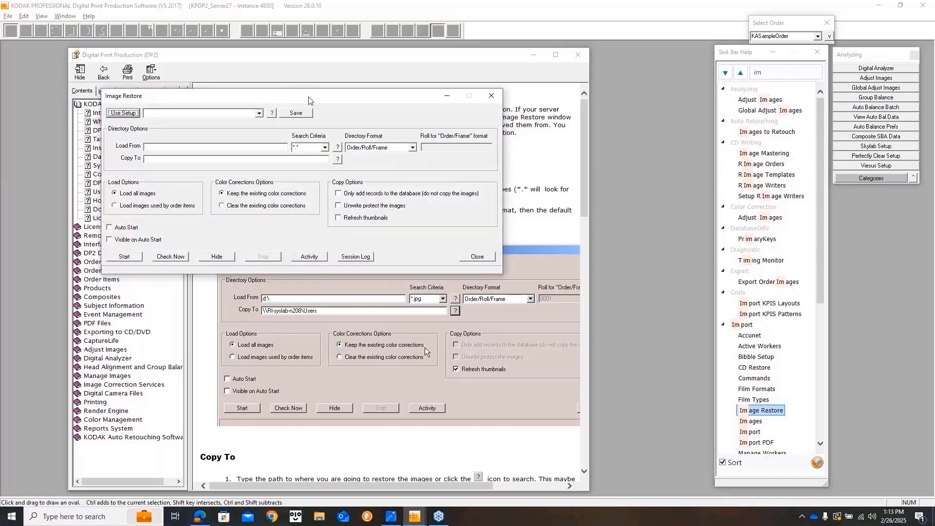
{"action": "left_click_drag", "start_coordinate": [309, 101], "coordinate": [486, 85]}
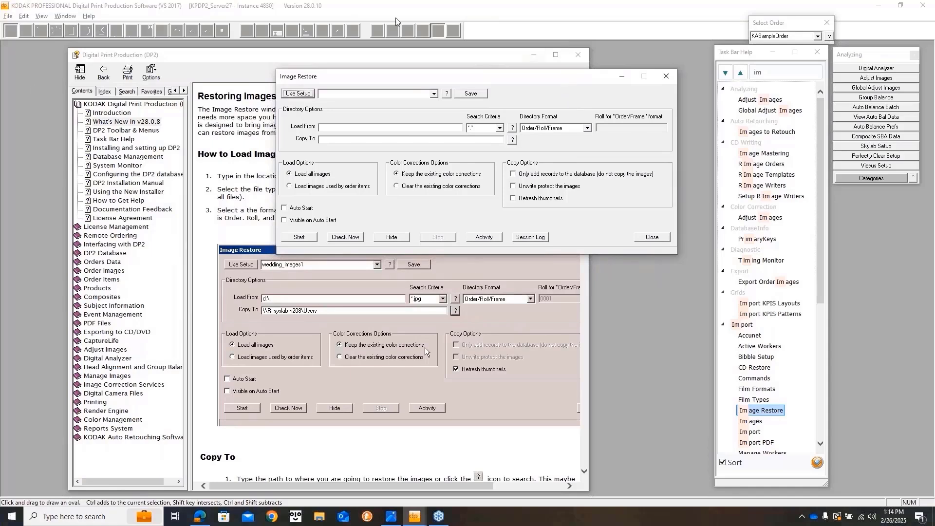
Close Image Restore, clear the 'im' filter, and show the Admin tasks on the task bar.
{"action": "left_click", "coordinate": [665, 78]}
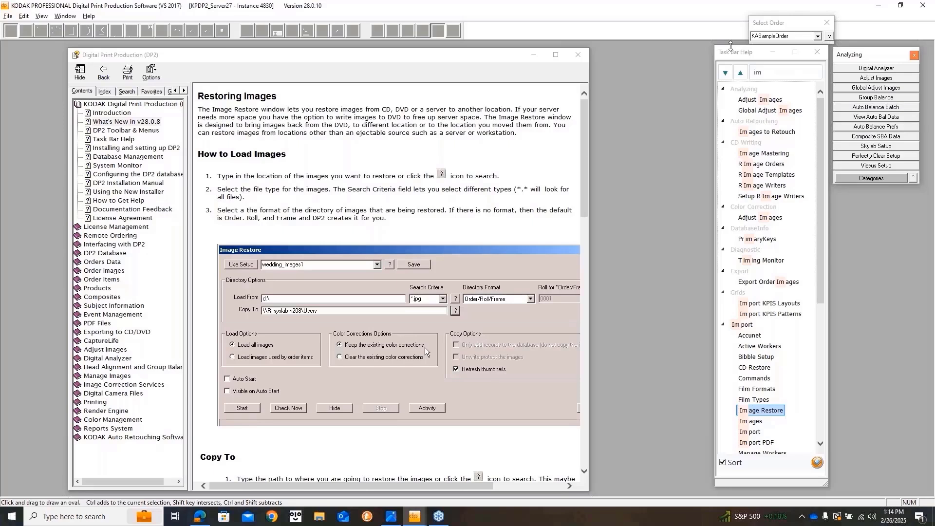
{"action": "left_click", "coordinate": [738, 75]}
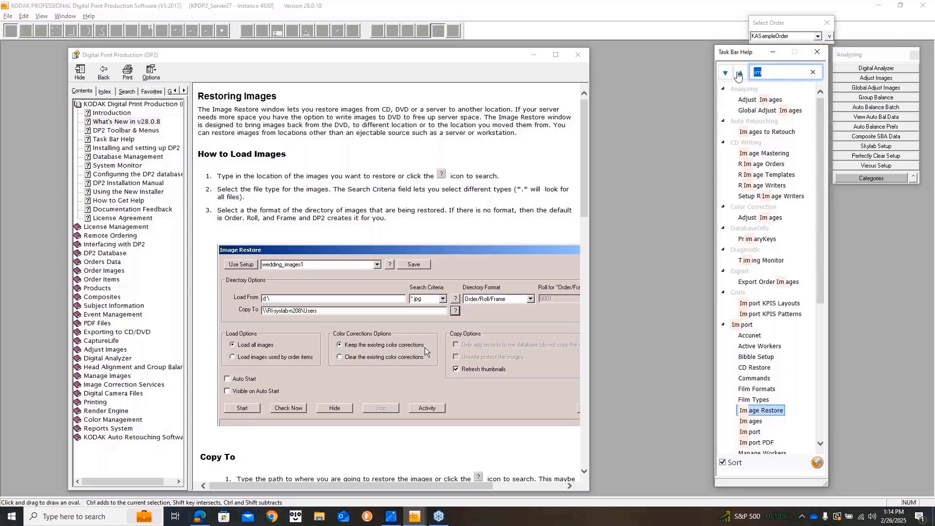
{"action": "left_click", "coordinate": [812, 72]}
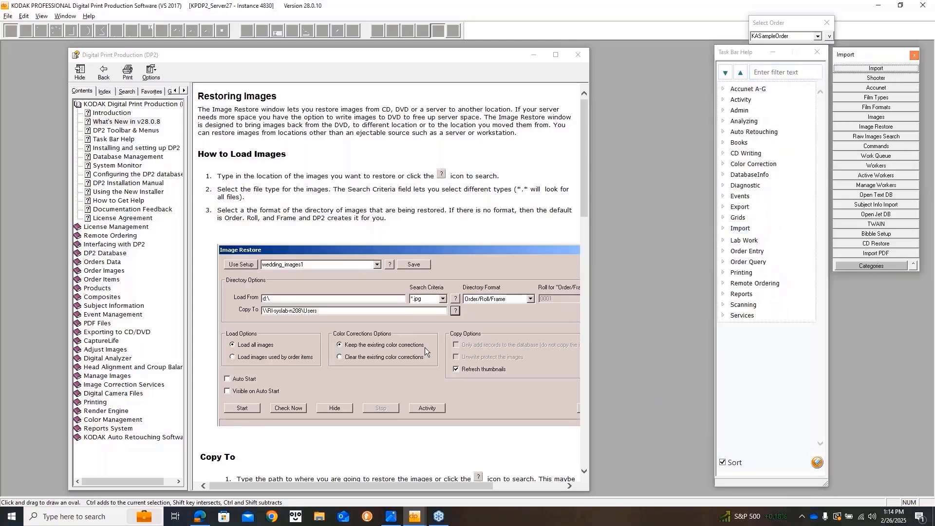
{"action": "left_click", "coordinate": [739, 111]}
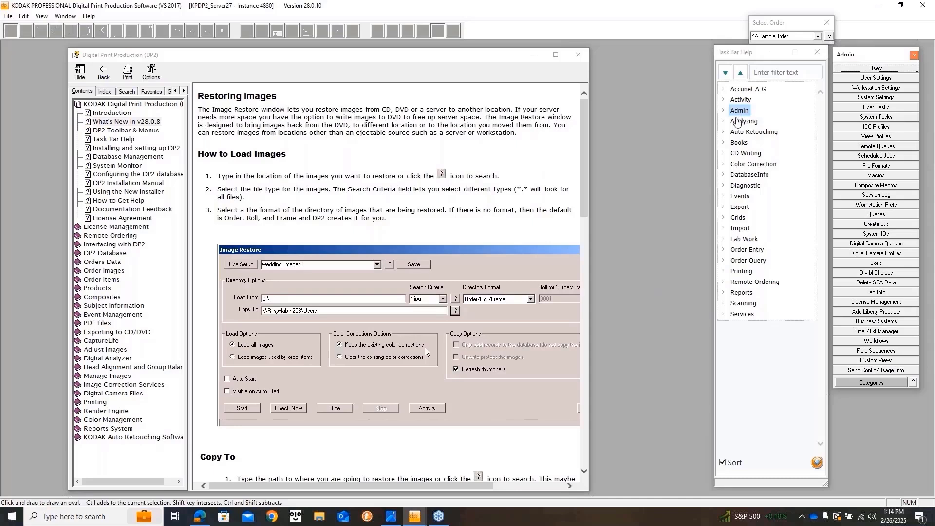
Open System Settings from the Admin category and center the System Setting Data window.
{"action": "left_click", "coordinate": [723, 110]}
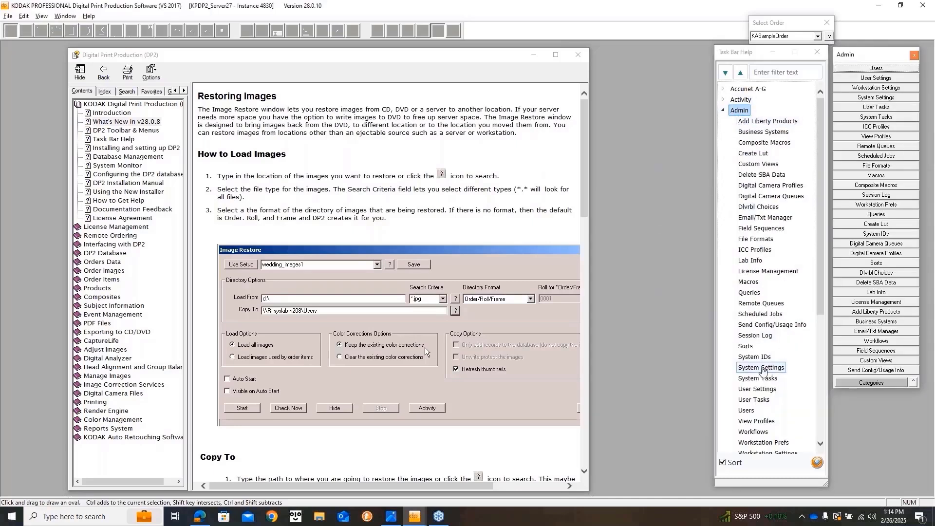
{"action": "left_click", "coordinate": [757, 368]}
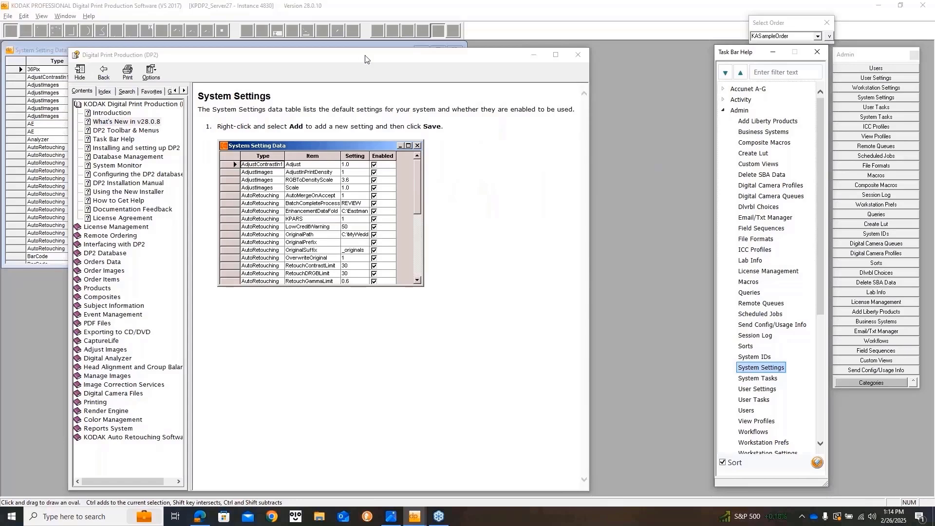
{"action": "left_click", "coordinate": [531, 55]}
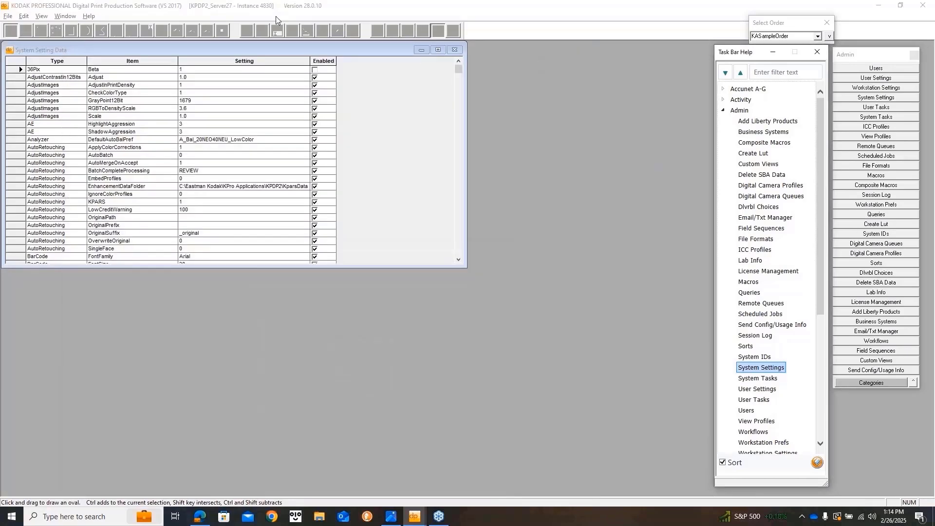
{"action": "left_click_drag", "start_coordinate": [261, 53], "coordinate": [474, 63]}
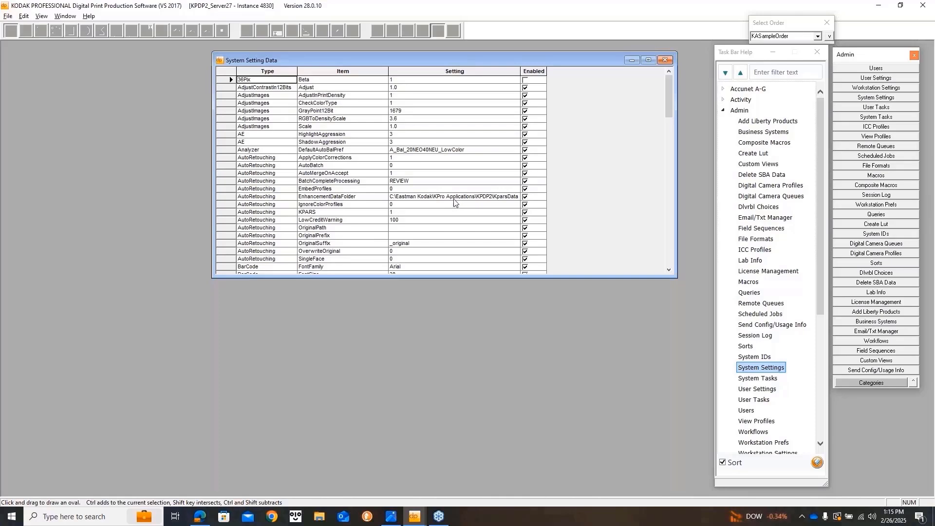
Scroll the settings grid and select the ExportOrderItems UseDialog row, set to 1.
{"action": "scroll", "coordinate": [454, 203], "scroll_direction": "down", "scroll_amount": 1}
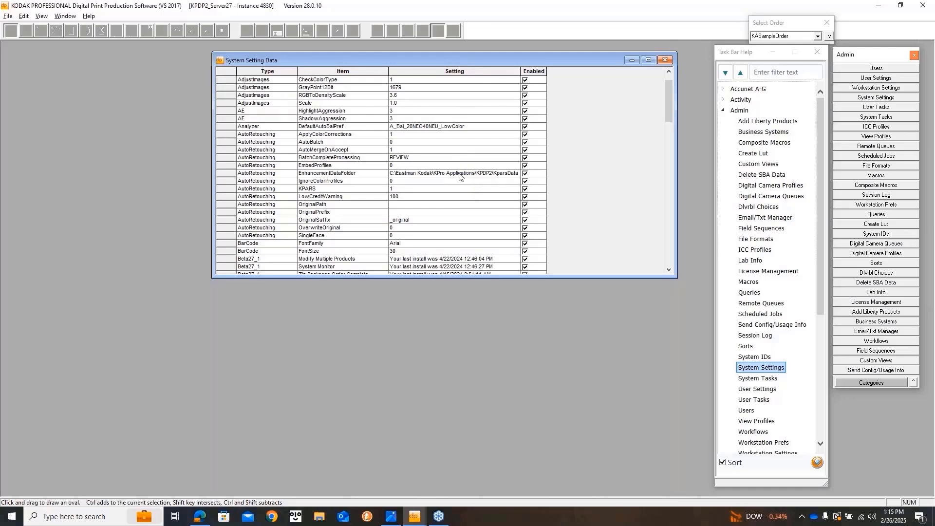
{"action": "scroll", "coordinate": [462, 177], "scroll_direction": "down", "scroll_amount": 2}
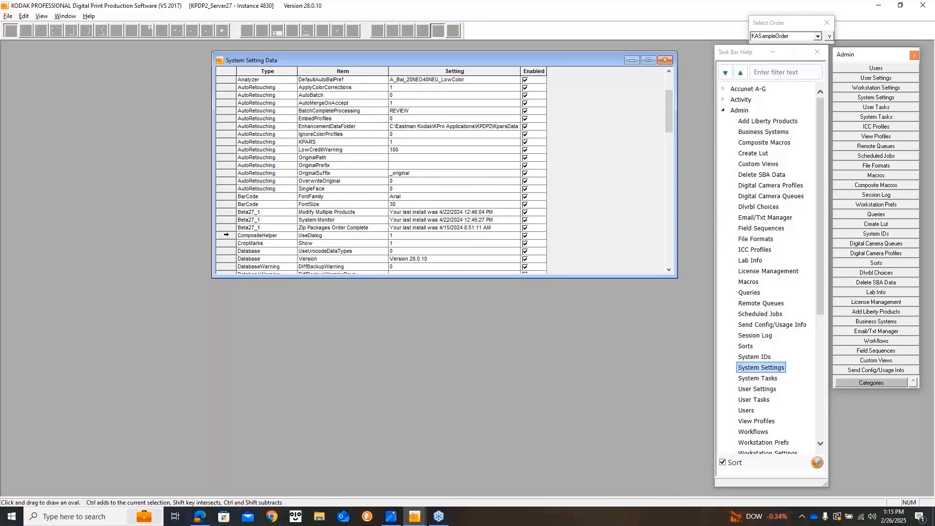
{"action": "left_click", "coordinate": [225, 235]}
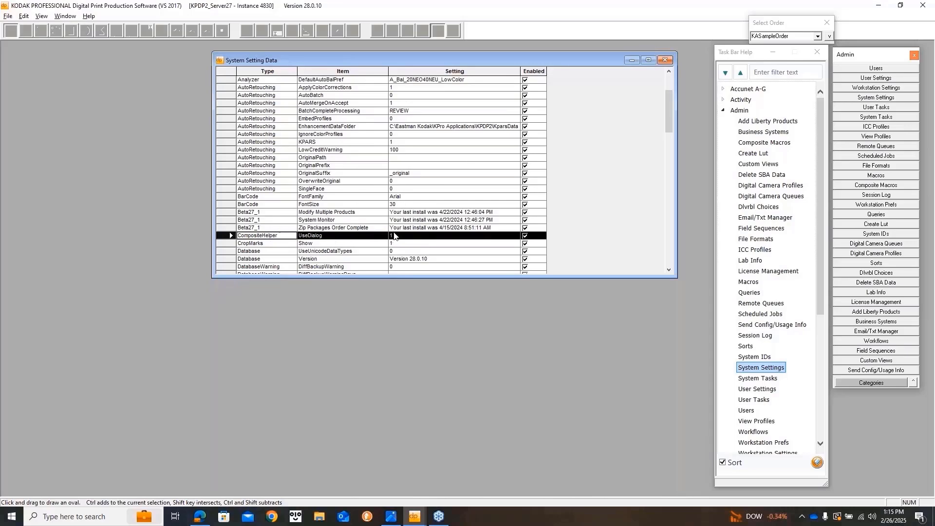
{"action": "scroll", "coordinate": [392, 234], "scroll_direction": "down", "scroll_amount": 12}
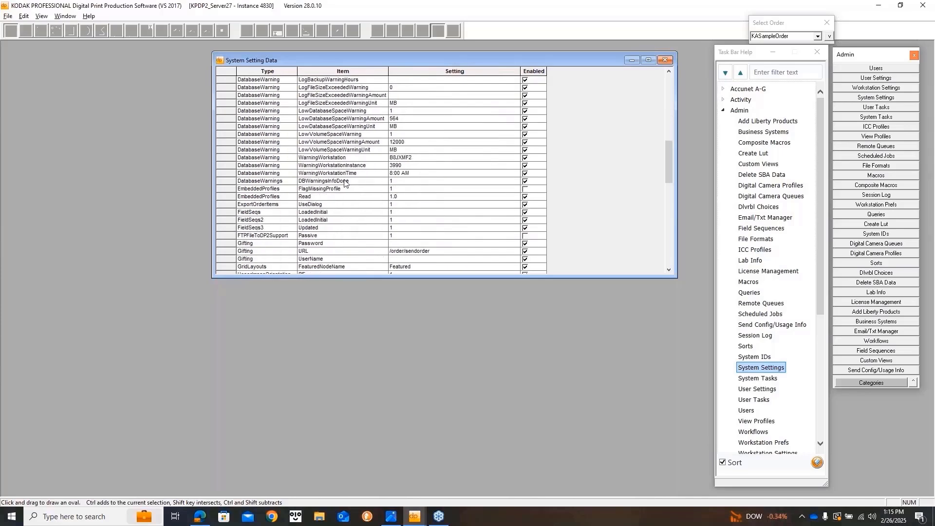
{"action": "scroll", "coordinate": [344, 182], "scroll_direction": "up", "scroll_amount": 1}
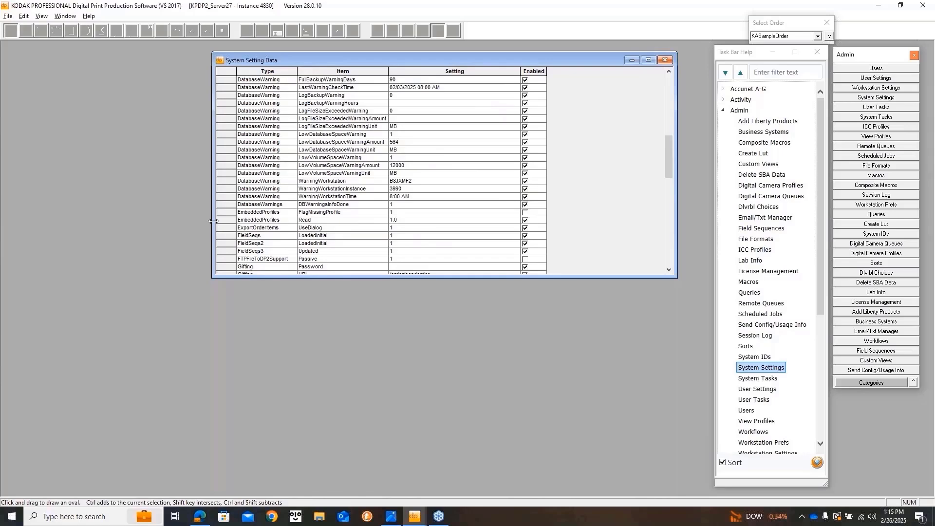
{"action": "left_click", "coordinate": [228, 228]}
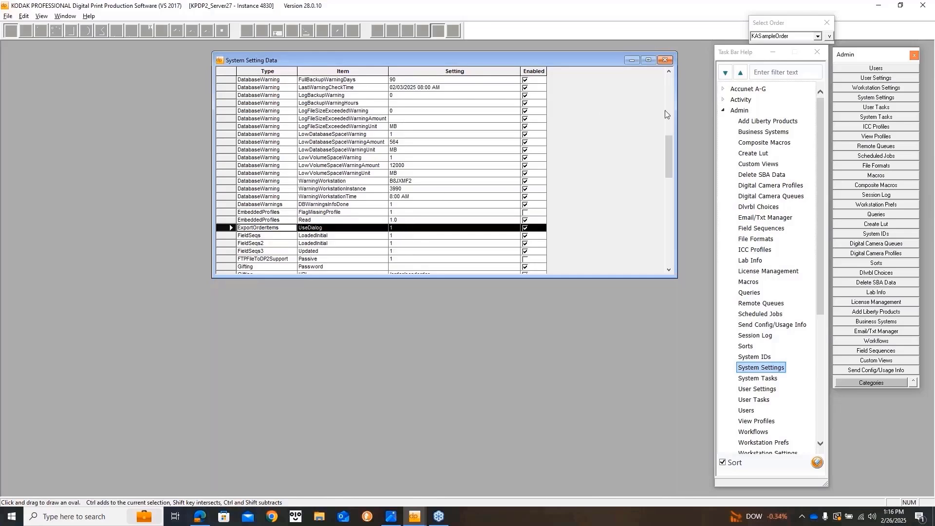
Collapse Admin, expand Export, and open the Export OrderImages help page on Exporting Images.
{"action": "left_click", "coordinate": [723, 110]}
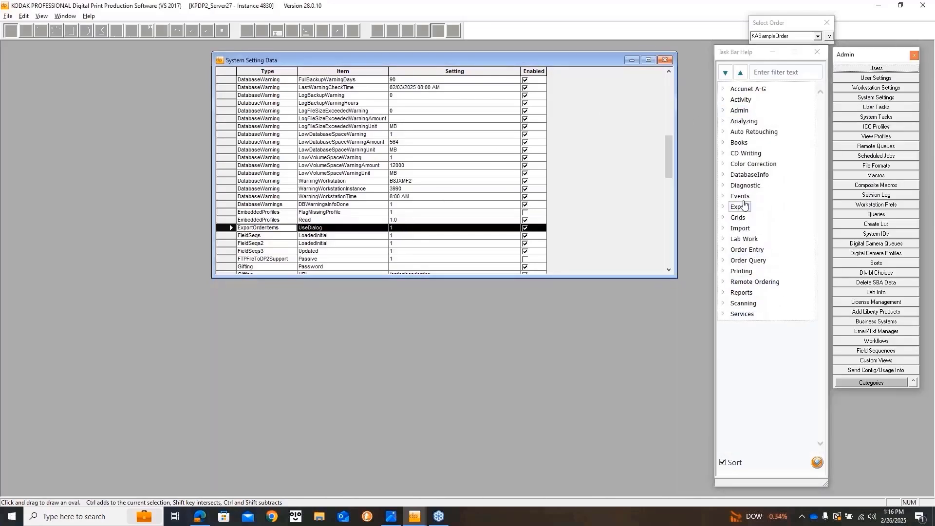
{"action": "left_click", "coordinate": [723, 207]}
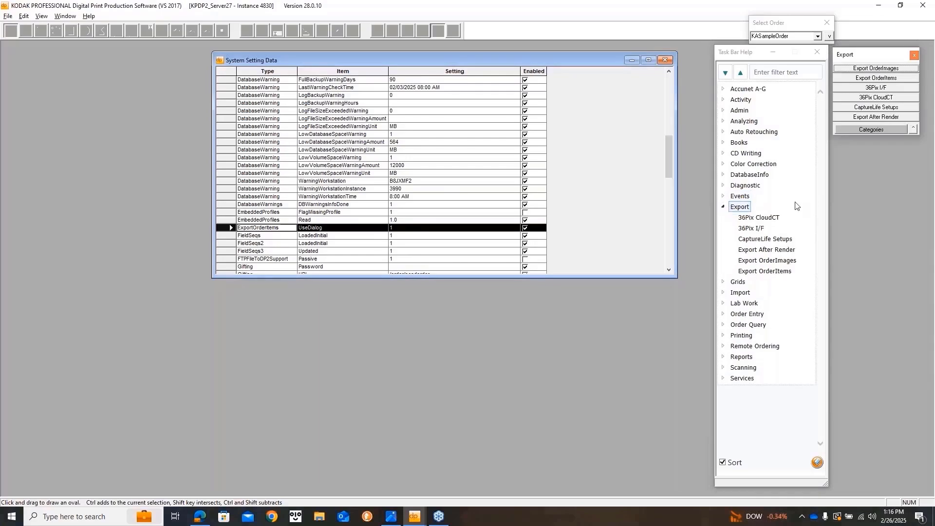
{"action": "double_click", "coordinate": [767, 260]}
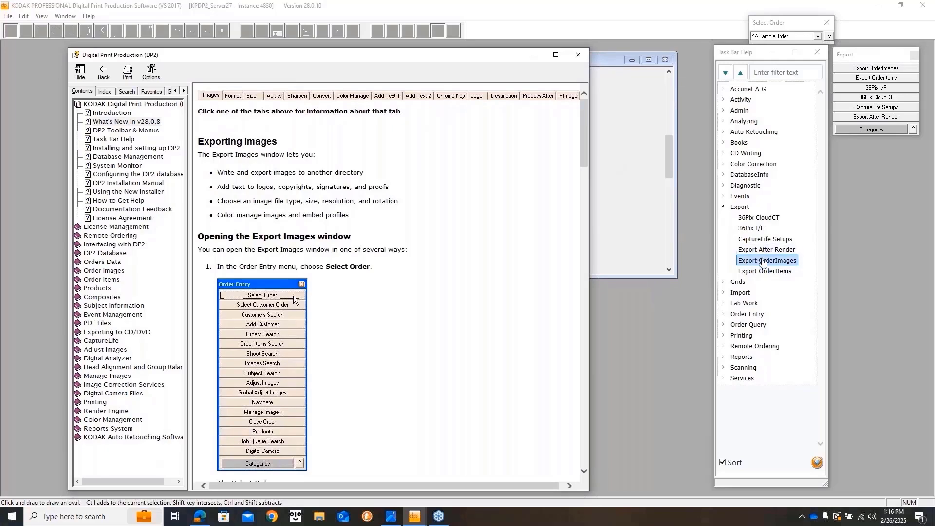
Open the Export Images window, reposition it slightly, and close it.
{"action": "double_click", "coordinate": [762, 260]}
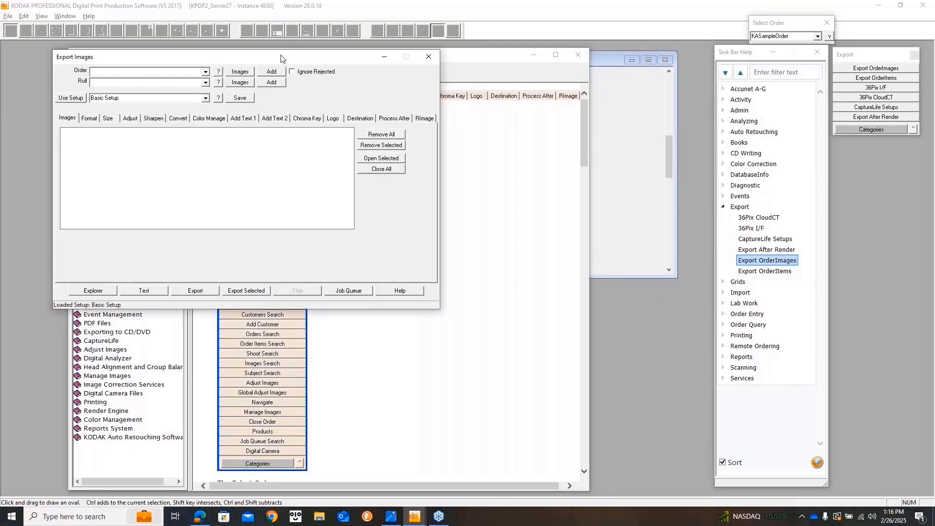
{"action": "mouse_move", "coordinate": [281, 60]}
{"action": "left_mouse_down"}
{"action": "mouse_move", "coordinate": [258, 83]}
{"action": "mouse_move", "coordinate": [273, 69]}
{"action": "left_mouse_up"}
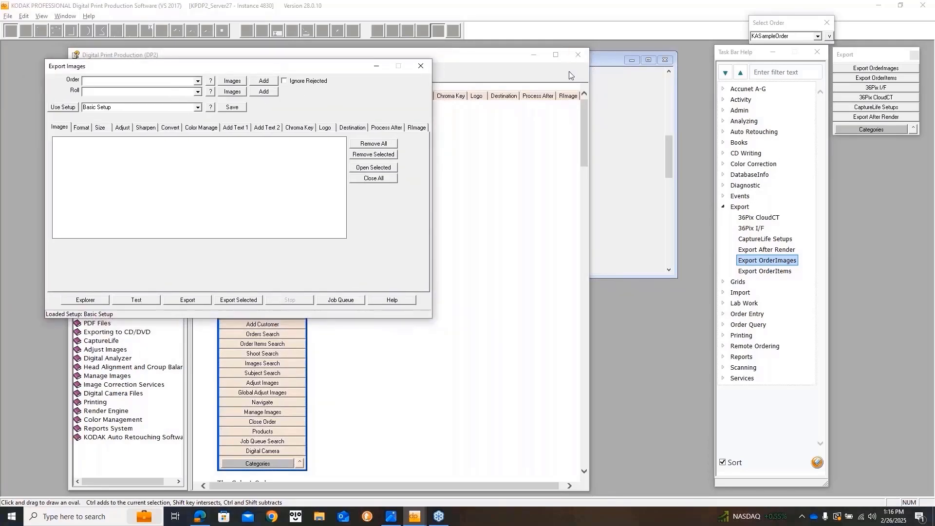
{"action": "left_click", "coordinate": [420, 68]}
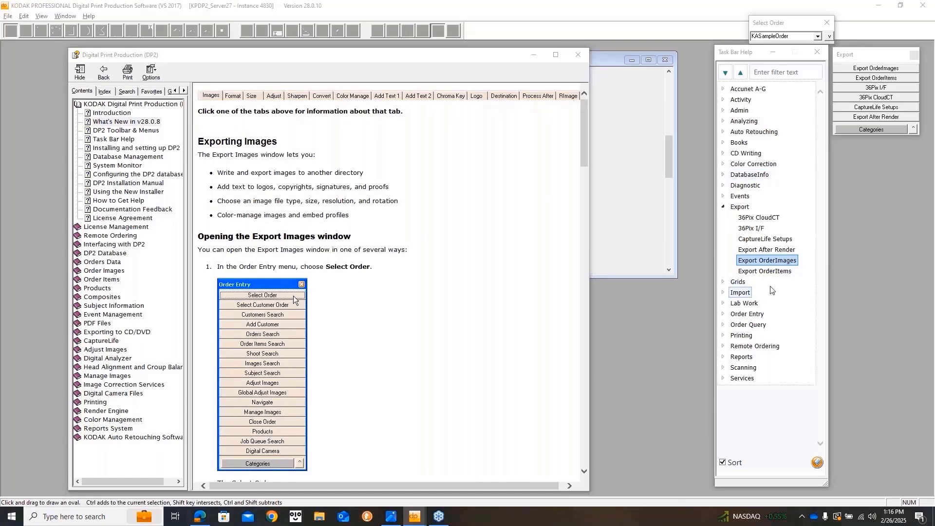
Open Export OrderItems, move its window aside, and close the Exporting Images help.
{"action": "double_click", "coordinate": [763, 272]}
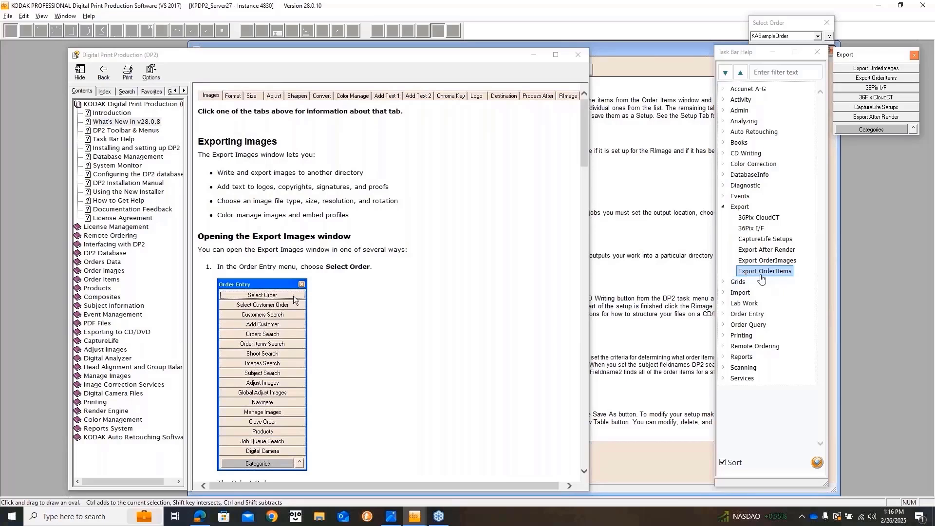
{"action": "left_click", "coordinate": [763, 272]}
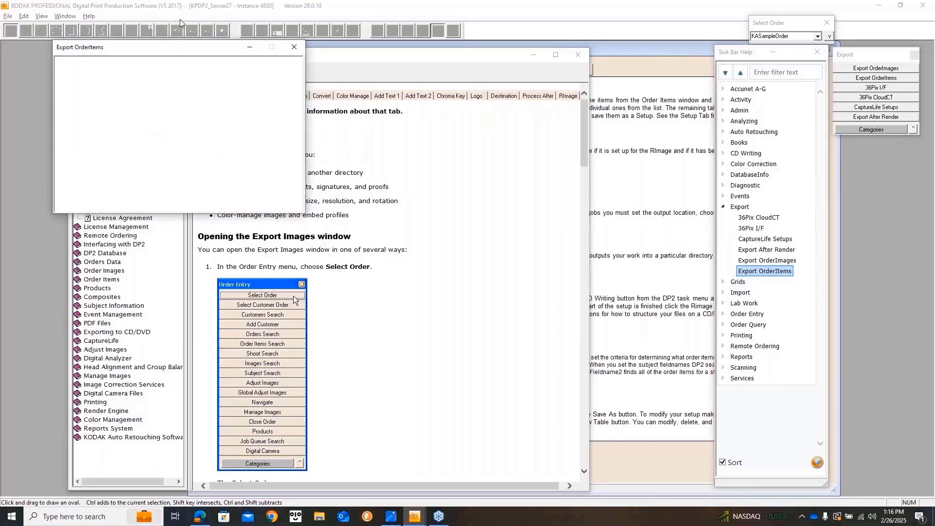
{"action": "left_click_drag", "start_coordinate": [159, 49], "coordinate": [934, 82]}
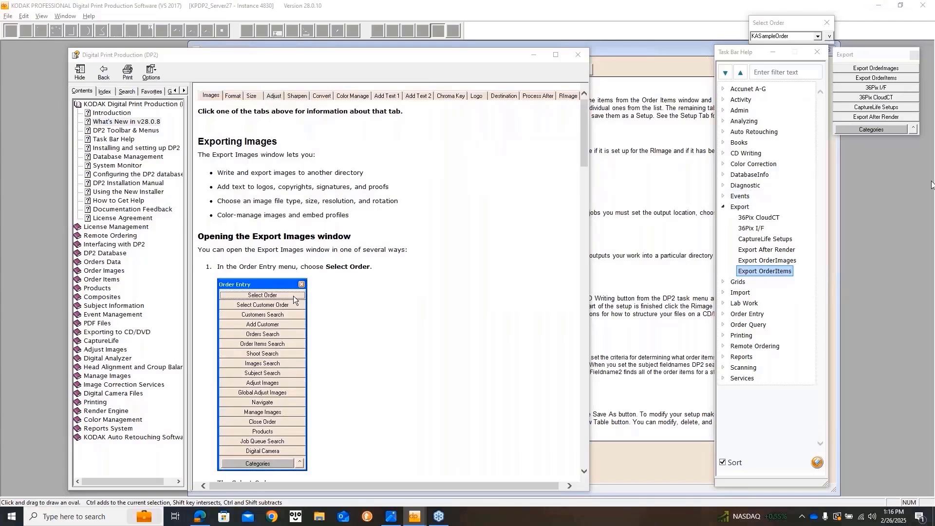
{"action": "left_click", "coordinate": [580, 58]}
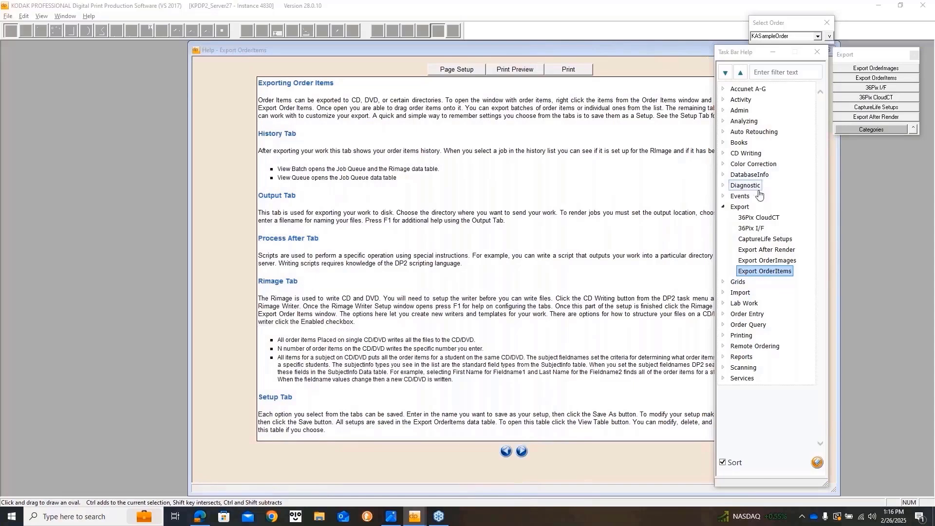
Collapse Export, open the Order Entry Products window, and close the Export OrderItems help.
{"action": "left_click", "coordinate": [723, 206]}
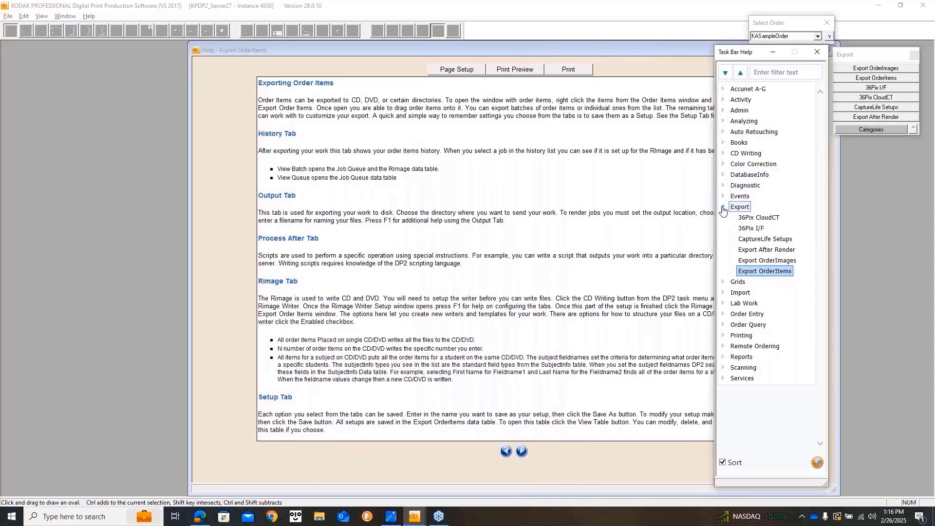
{"action": "left_click", "coordinate": [894, 130]}
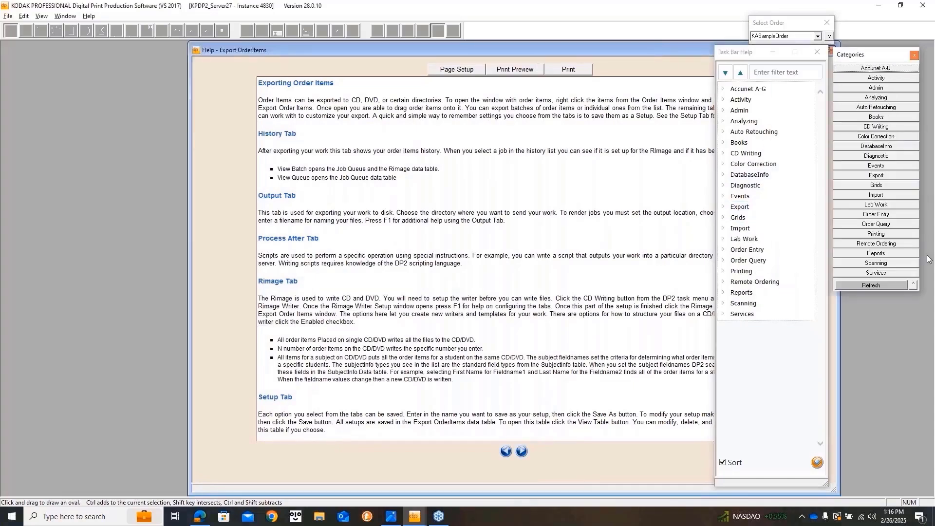
{"action": "left_click", "coordinate": [896, 216]}
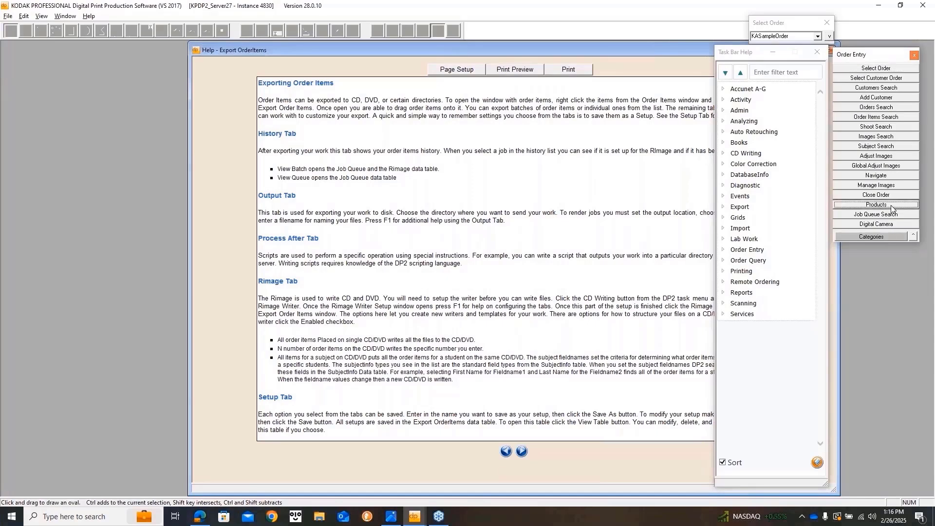
{"action": "left_click", "coordinate": [892, 207]}
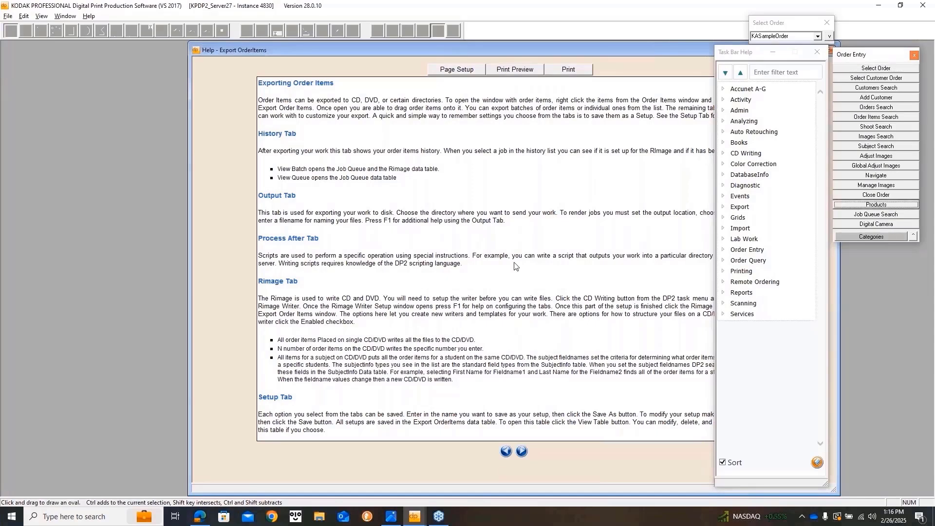
{"action": "double_click", "coordinate": [193, 51]}
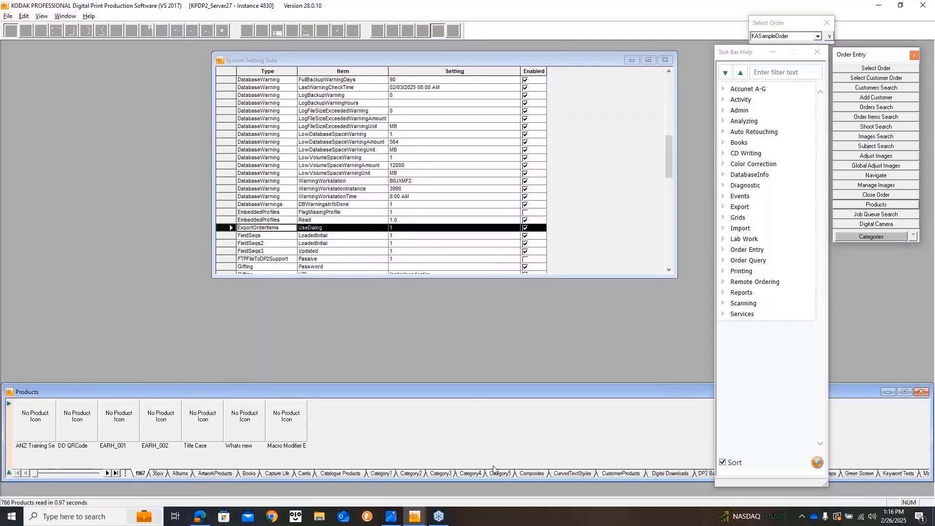
Open Layout.020 of the 2024 Composite product from the Composites category.
{"action": "left_click", "coordinate": [535, 473]}
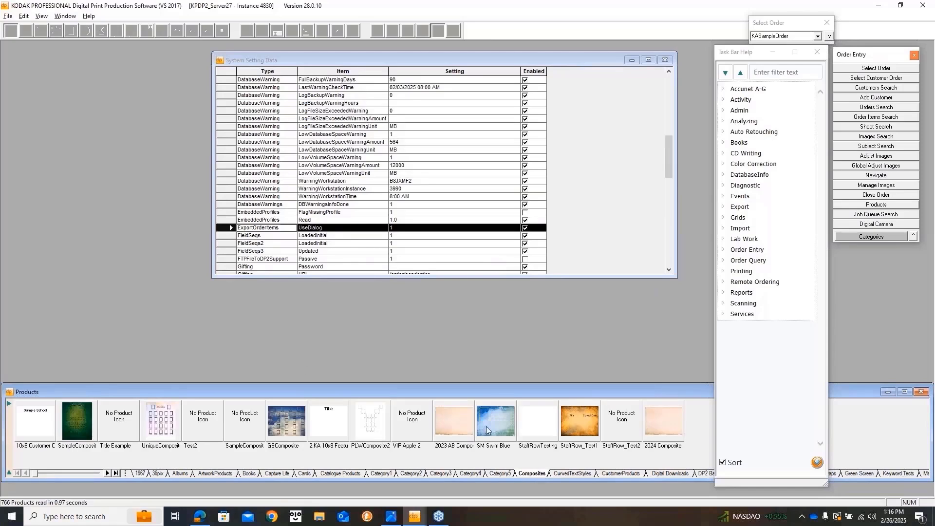
{"action": "left_click", "coordinate": [663, 427]}
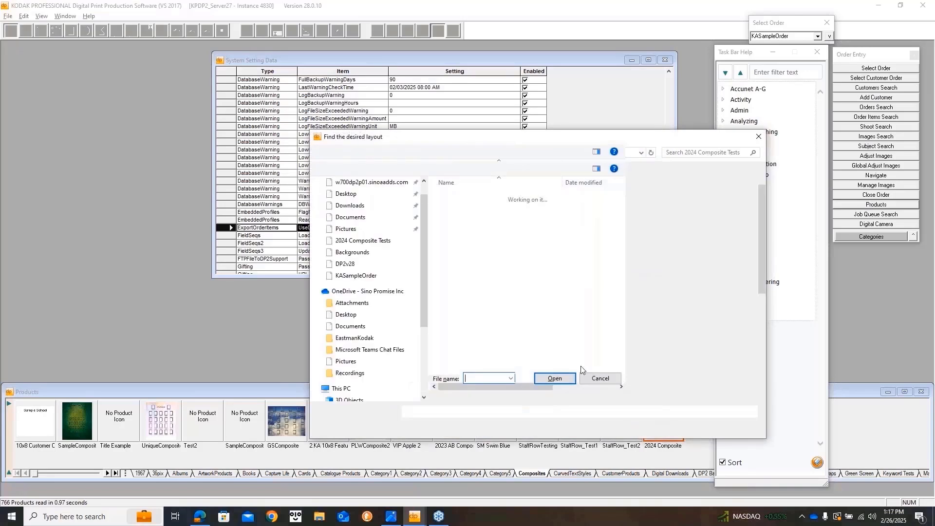
{"action": "left_click", "coordinate": [463, 329]}
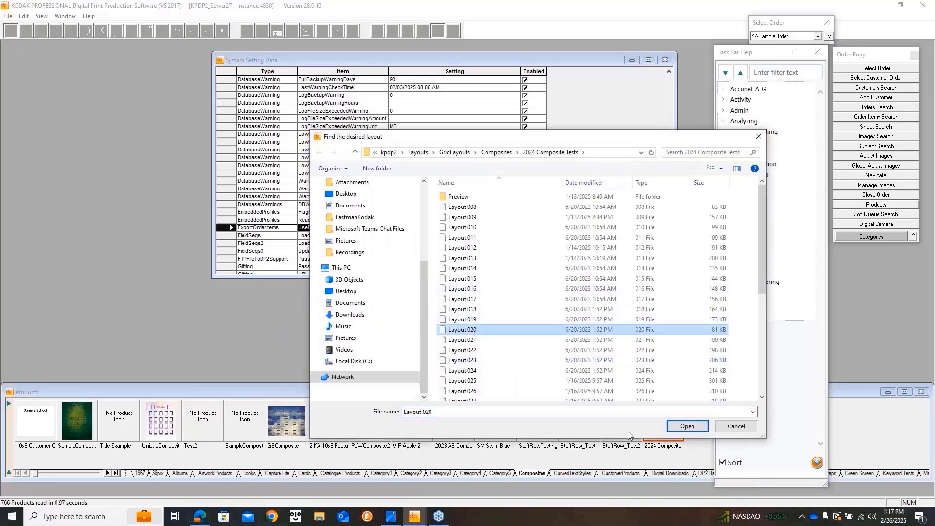
{"action": "left_click", "coordinate": [687, 426]}
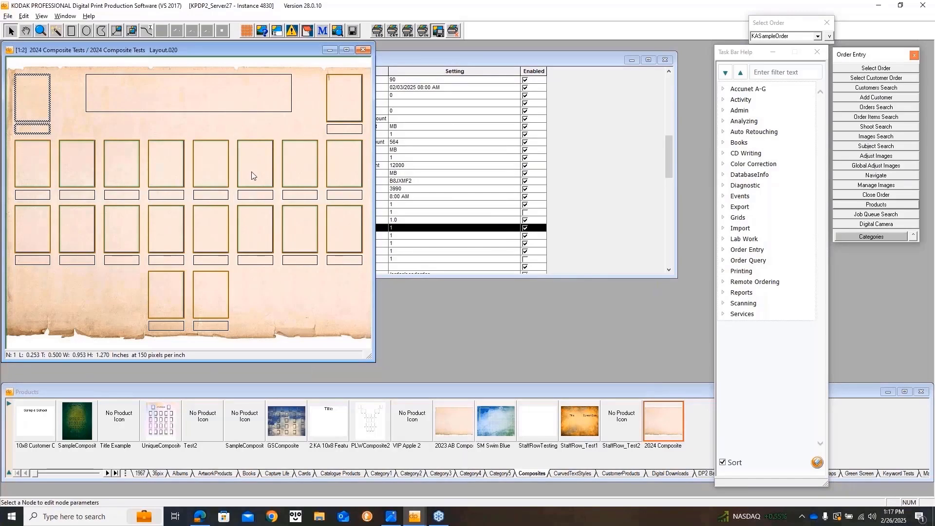
Edit a photo node's composite via Layout Helpers > Composites > Edit and move the editor aside.
{"action": "left_click", "coordinate": [251, 175]}
{"action": "right_click", "coordinate": [256, 179]}
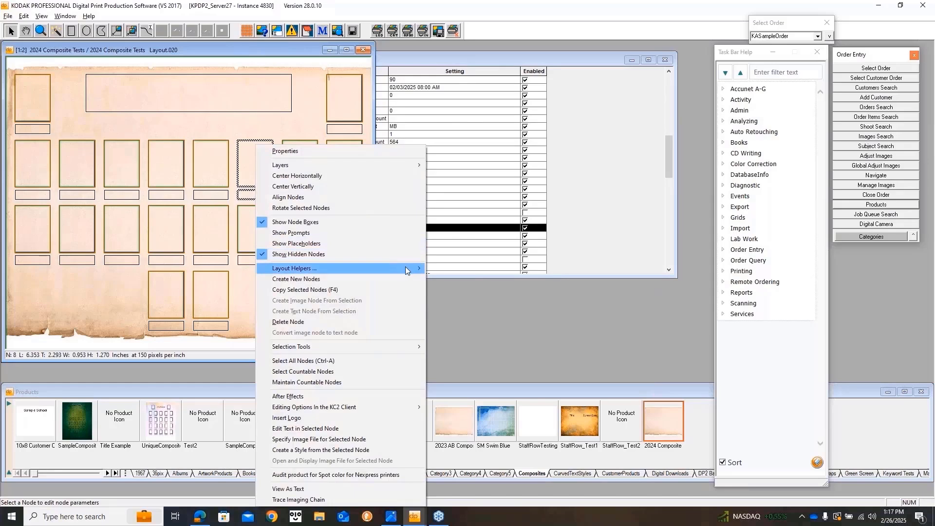
{"action": "mouse_move", "coordinate": [406, 268]}
{"action": "mouse_move", "coordinate": [534, 279]}
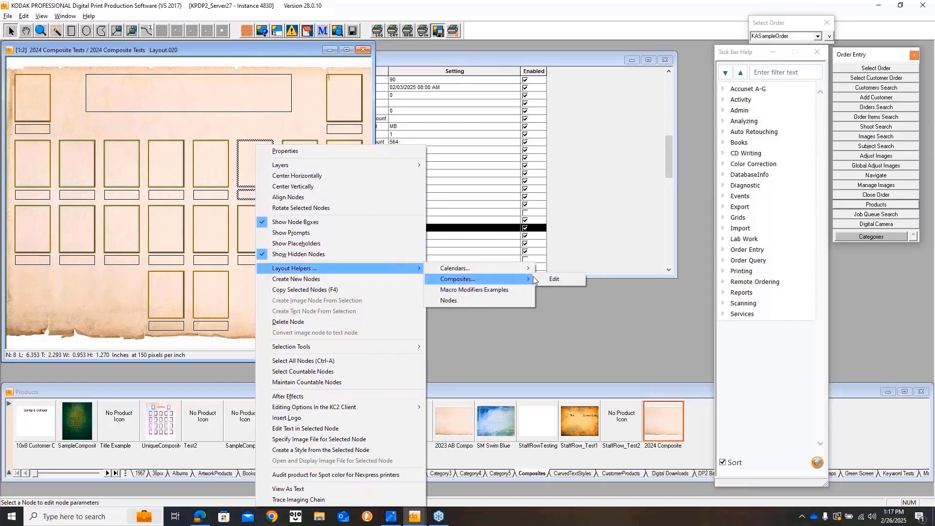
{"action": "left_click", "coordinate": [564, 279]}
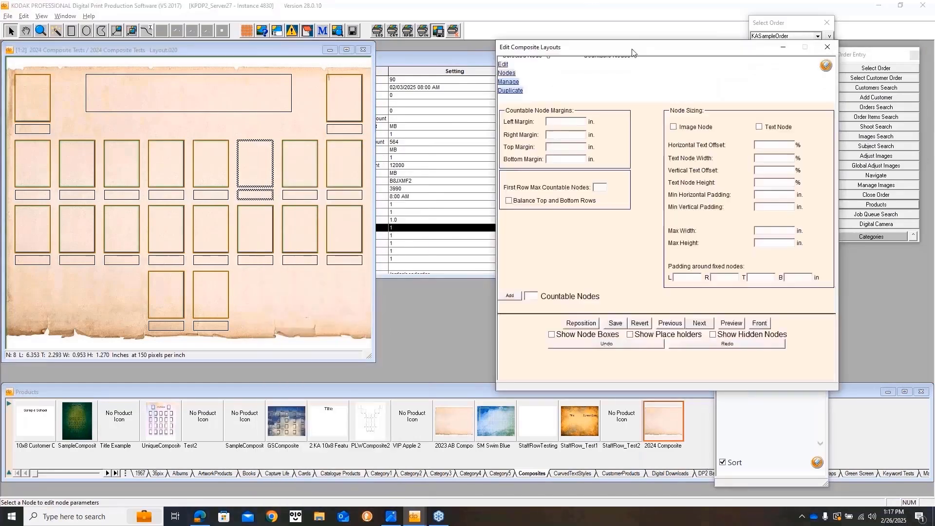
{"action": "left_click_drag", "start_coordinate": [597, 50], "coordinate": [934, 71]}
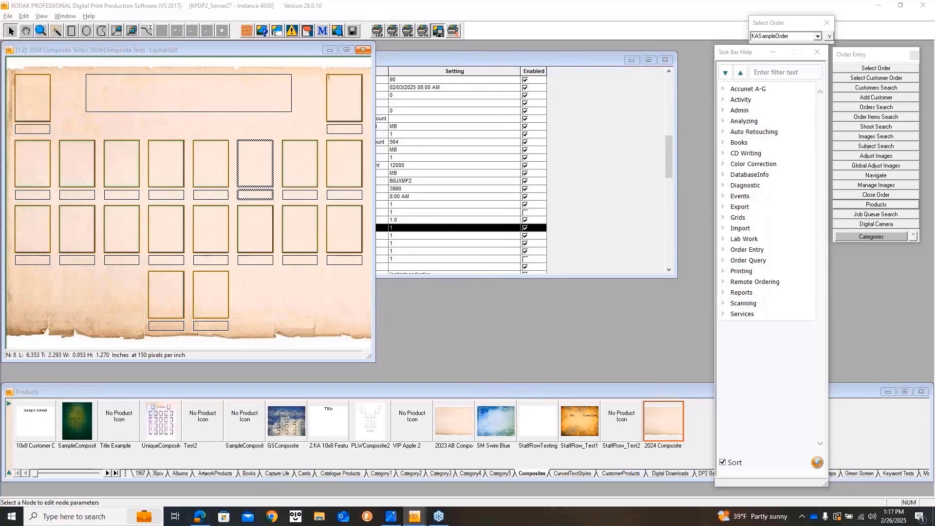
Close the Layout.020 composite and move the System Setting Data window lower.
{"action": "left_click", "coordinate": [363, 49]}
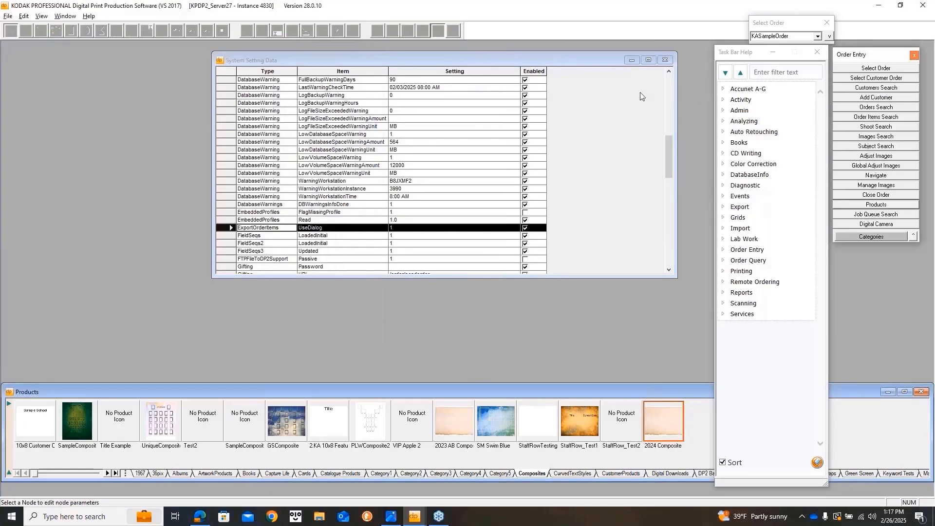
{"action": "scroll", "coordinate": [372, 184], "scroll_direction": "down", "scroll_amount": 2}
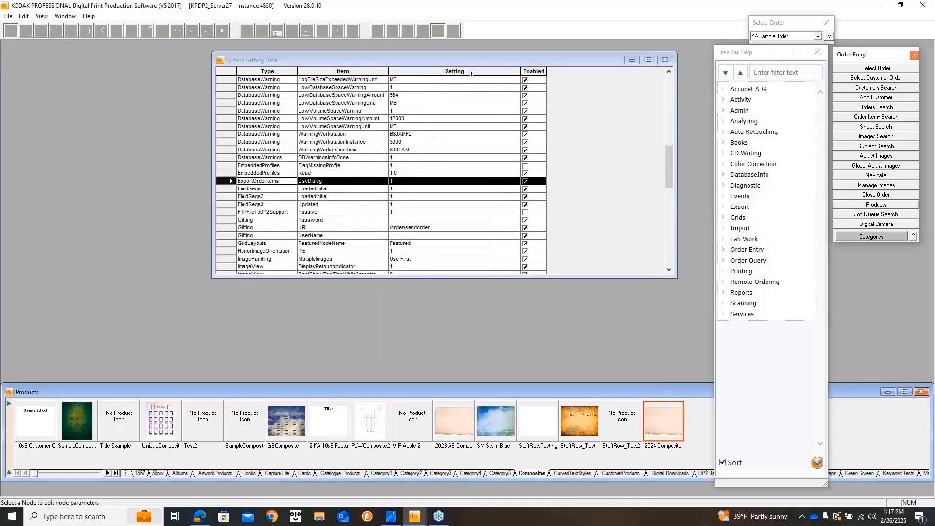
{"action": "left_click_drag", "start_coordinate": [476, 62], "coordinate": [483, 263]}
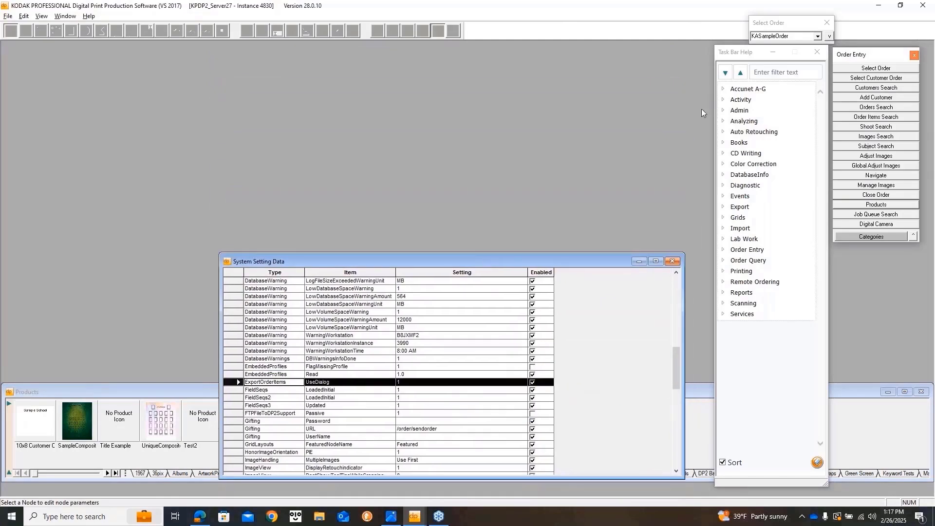
From Printing, open printer queue data and the printer list, closing the printer model table.
{"action": "left_click", "coordinate": [738, 271]}
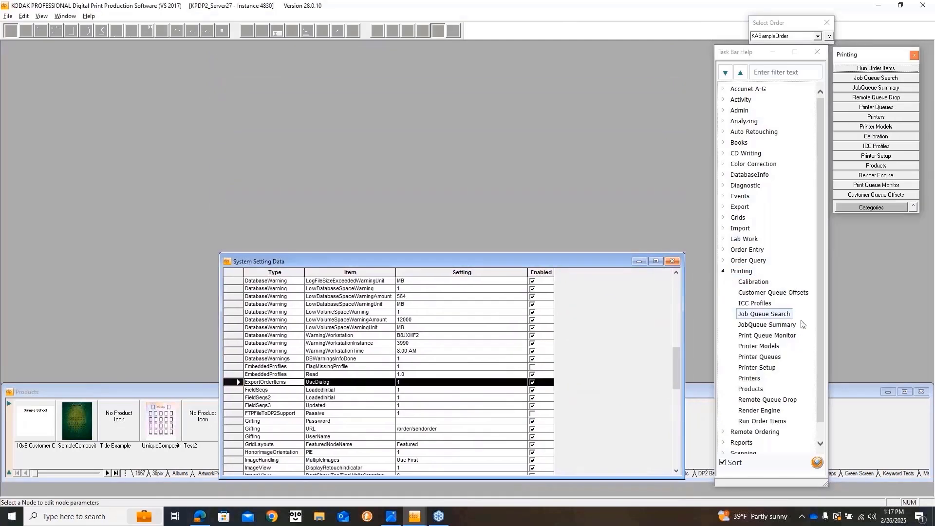
{"action": "left_click", "coordinate": [778, 348]}
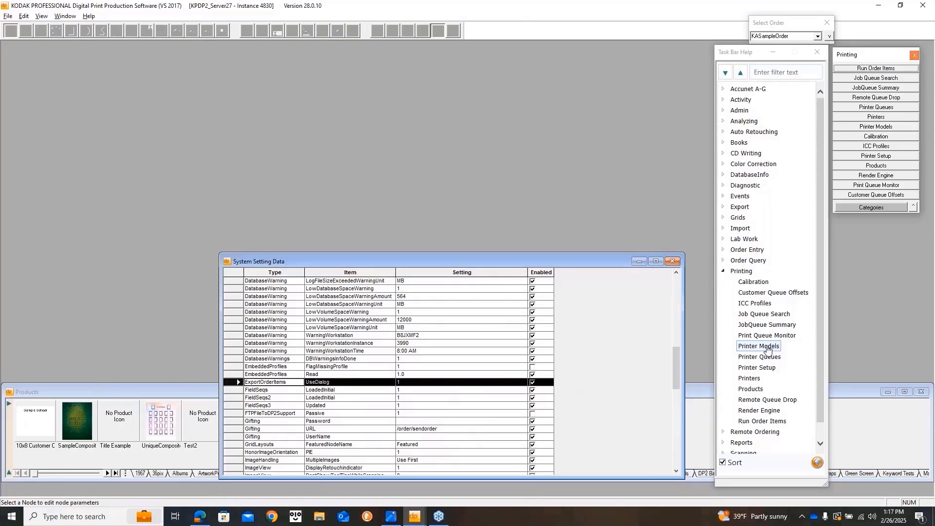
{"action": "left_click", "coordinate": [771, 357]}
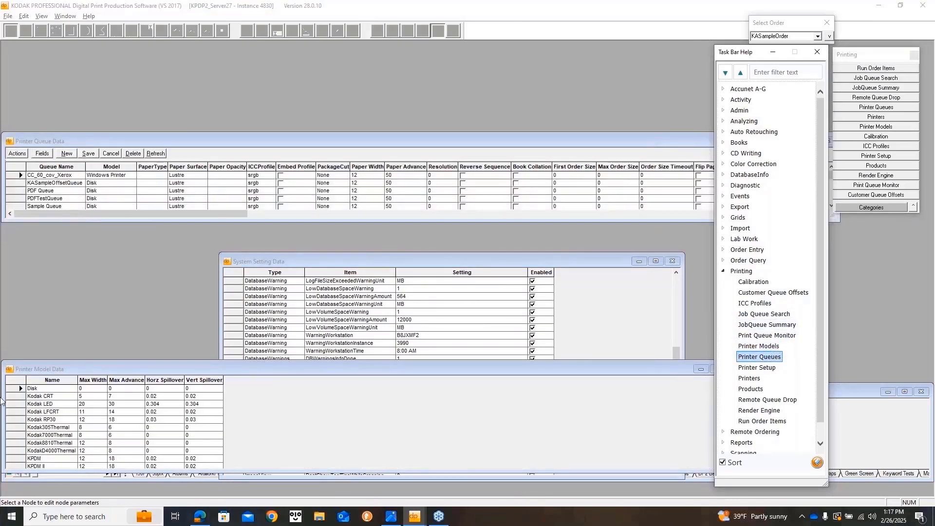
{"action": "double_click", "coordinate": [8, 369]}
{"action": "left_click", "coordinate": [755, 378]}
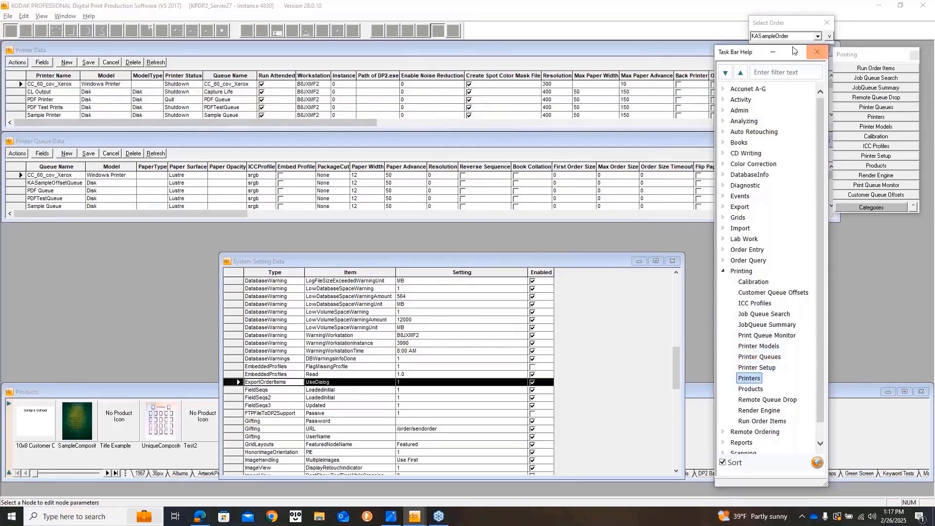
{"action": "left_click", "coordinate": [818, 53]}
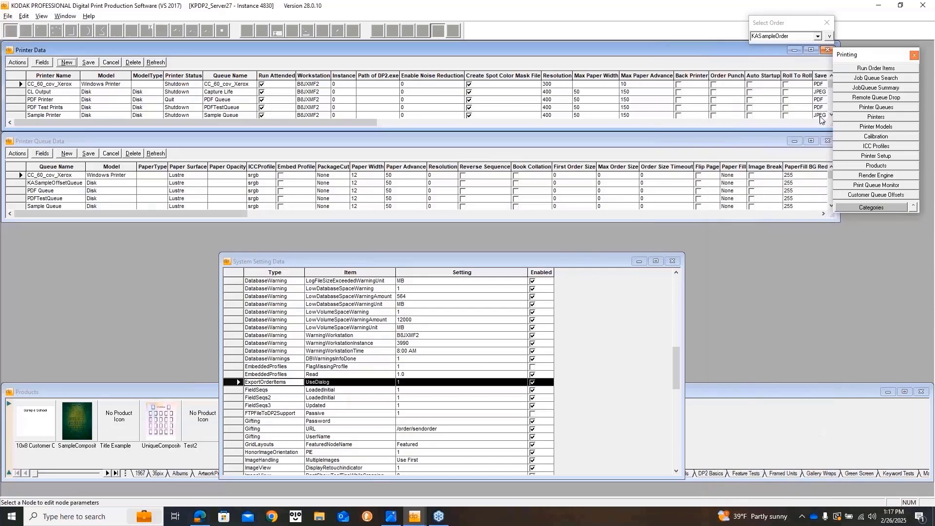
Move System Setting Data up-right and select the Password DeletePrinter setting.
{"action": "left_click_drag", "start_coordinate": [555, 261], "coordinate": [725, 187]}
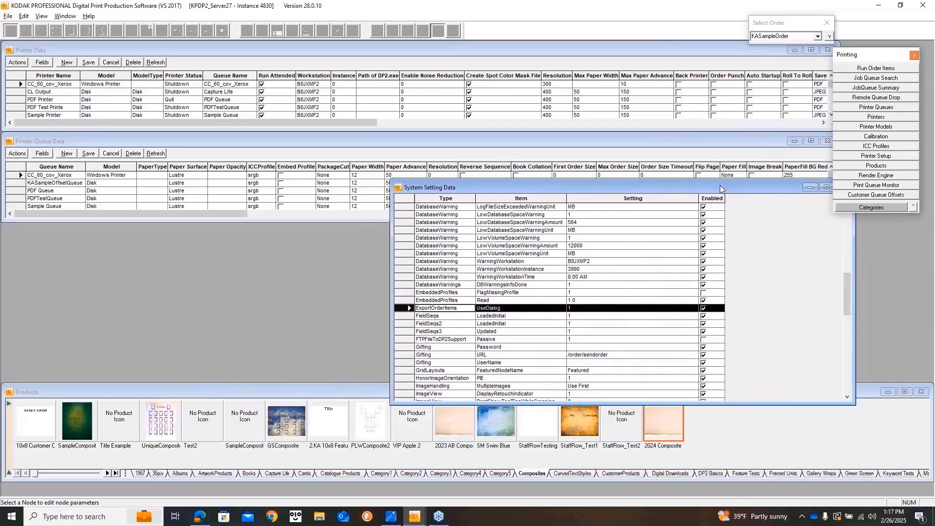
{"action": "scroll", "coordinate": [596, 306], "scroll_direction": "down", "scroll_amount": 7}
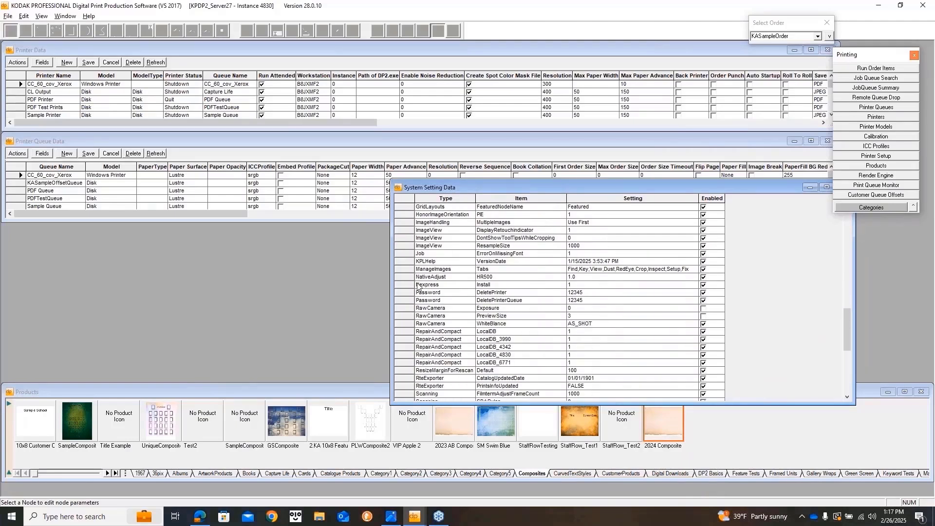
{"action": "left_click", "coordinate": [405, 292]}
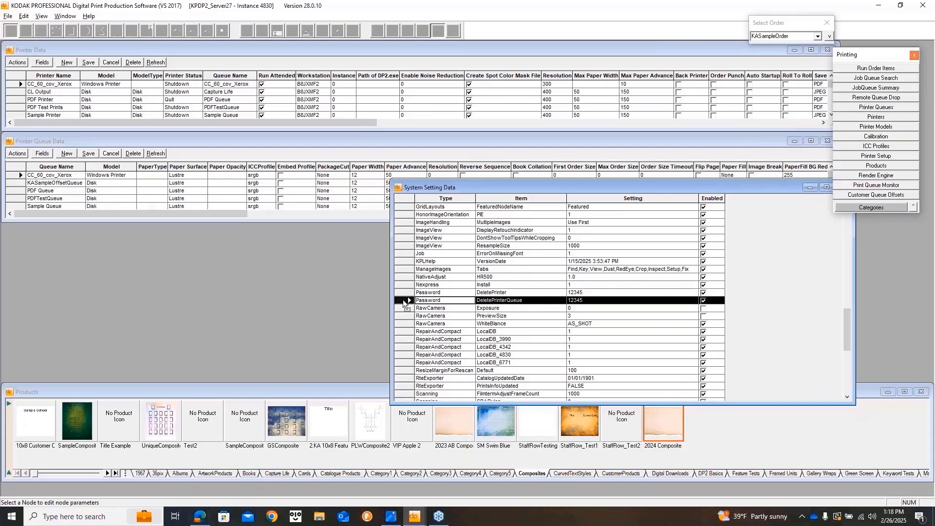
{"action": "left_click", "coordinate": [159, 51]}
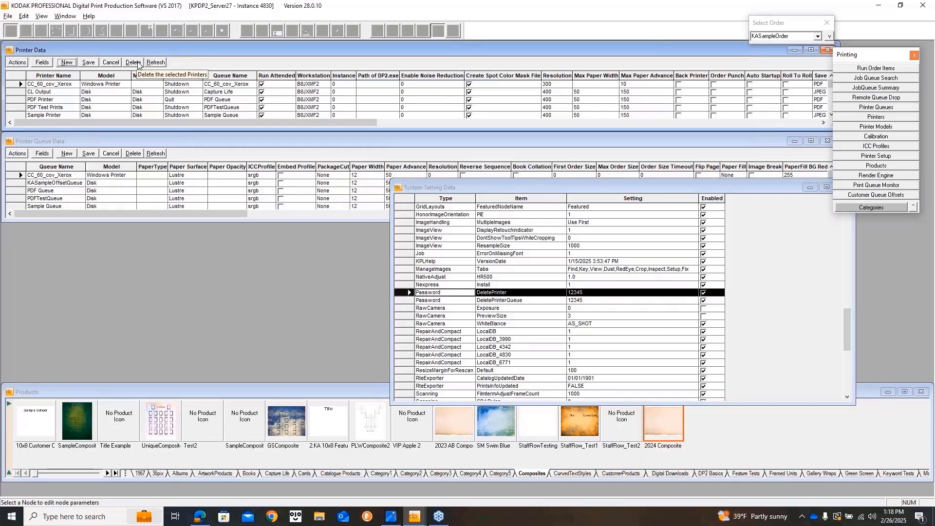
{"action": "left_click", "coordinate": [137, 64]}
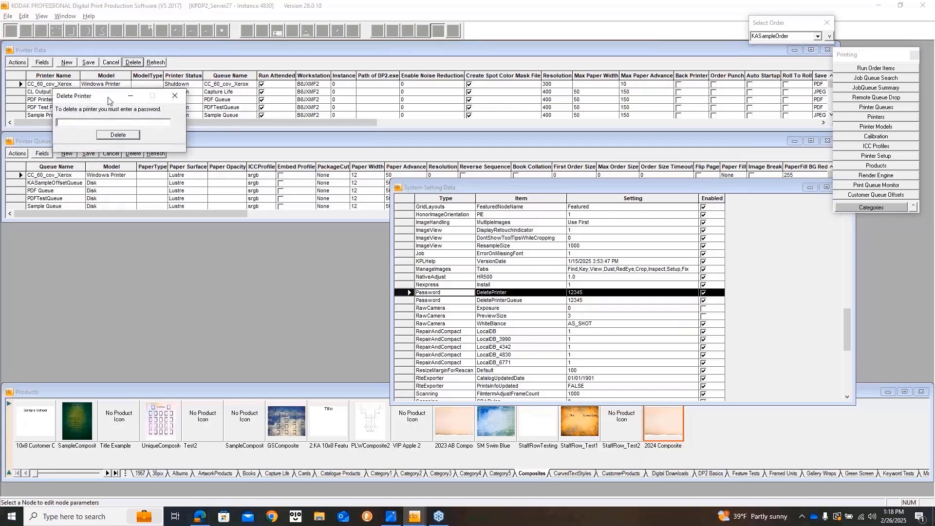
{"action": "left_click_drag", "start_coordinate": [108, 101], "coordinate": [141, 101]}
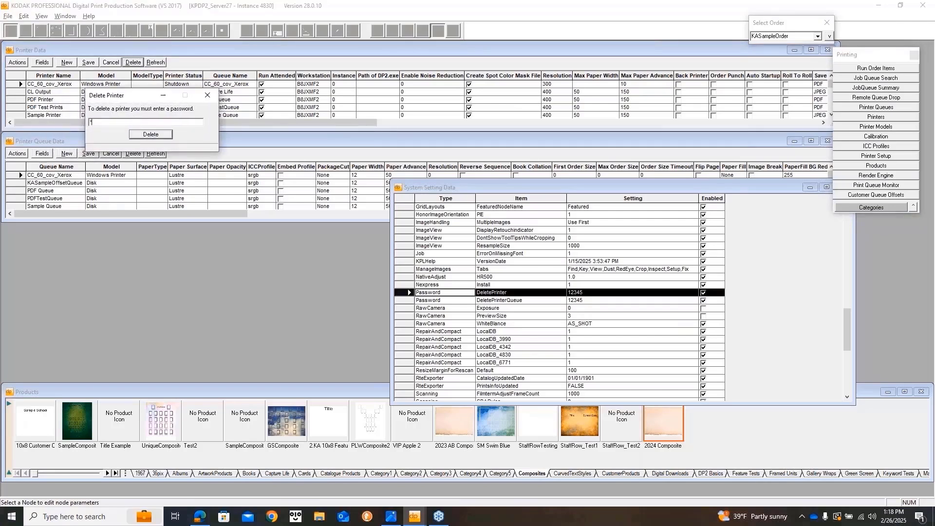
{"action": "left_click", "coordinate": [151, 135]}
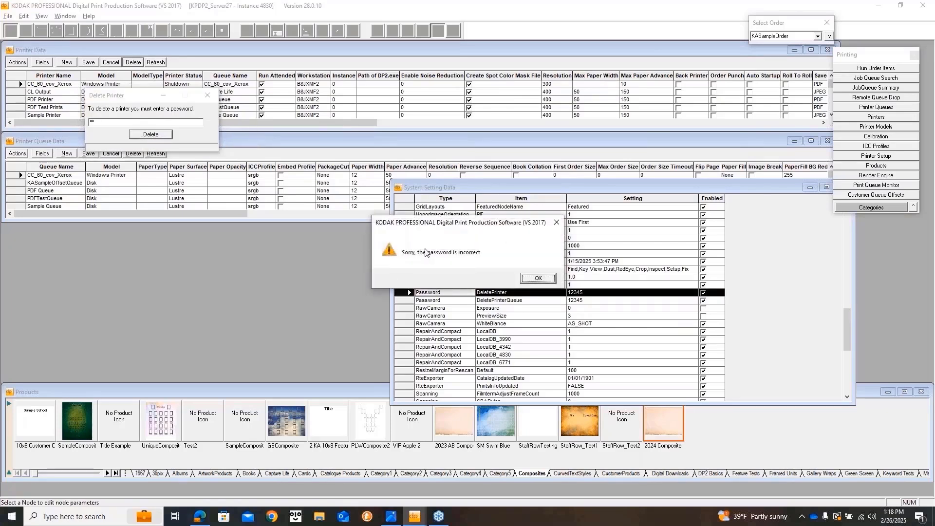
{"action": "left_click", "coordinate": [539, 279]}
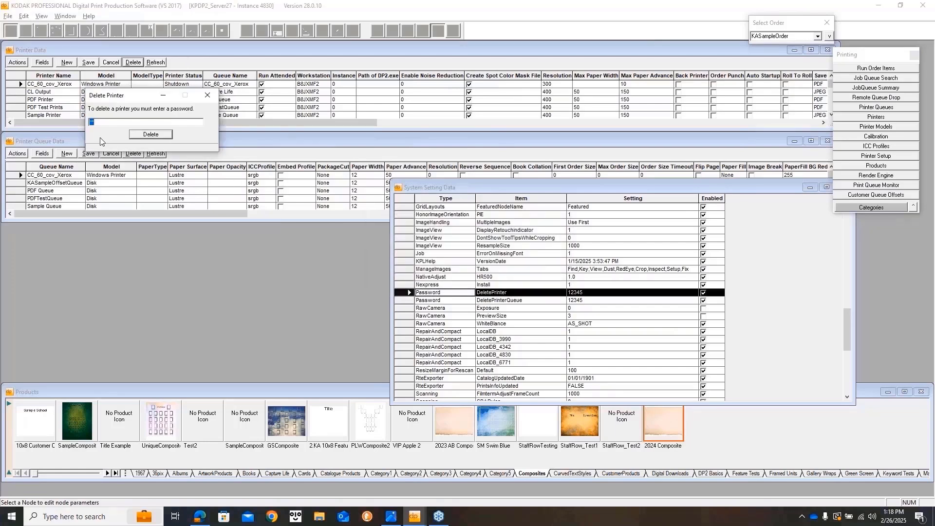
{"action": "key", "text": "BackSpace"}
{"action": "type", "text": "12345"}
{"action": "left_click", "coordinate": [152, 133]}
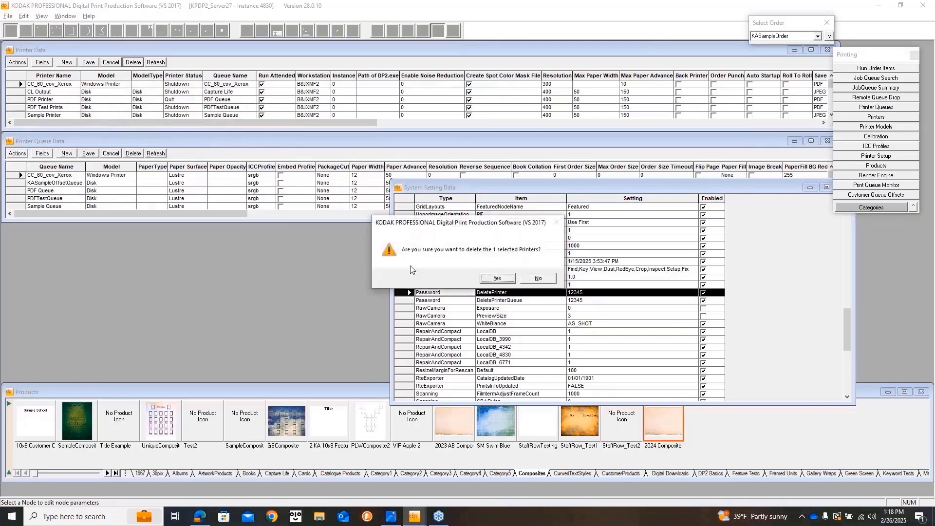
{"action": "left_click", "coordinate": [538, 279]}
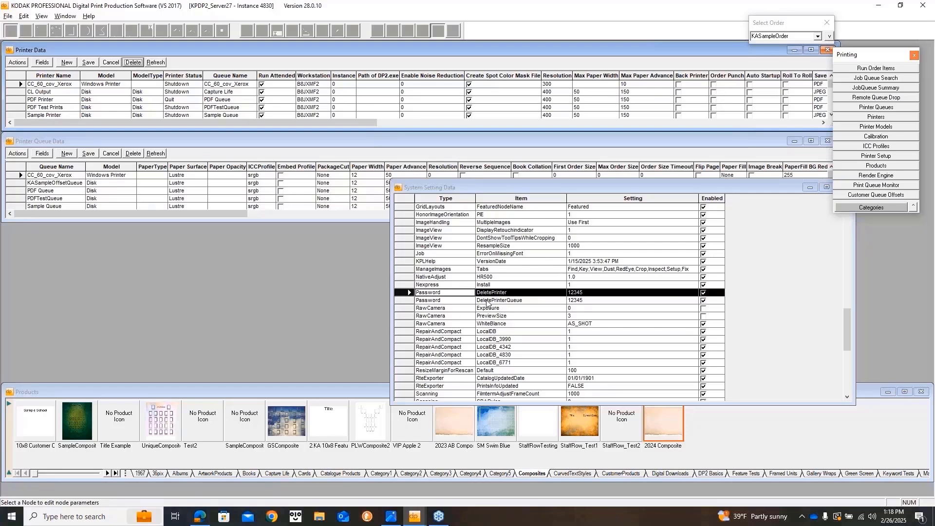
Close the System Setting Data and Printer Queue Data tables, leaving Printer Data and Products showing.
{"action": "left_click", "coordinate": [569, 292]}
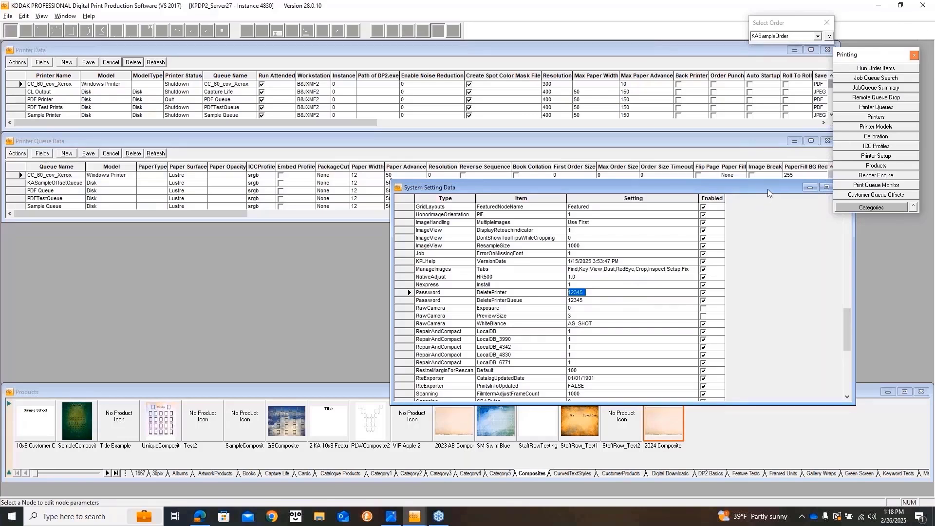
{"action": "left_click_drag", "start_coordinate": [767, 191], "coordinate": [654, 176]}
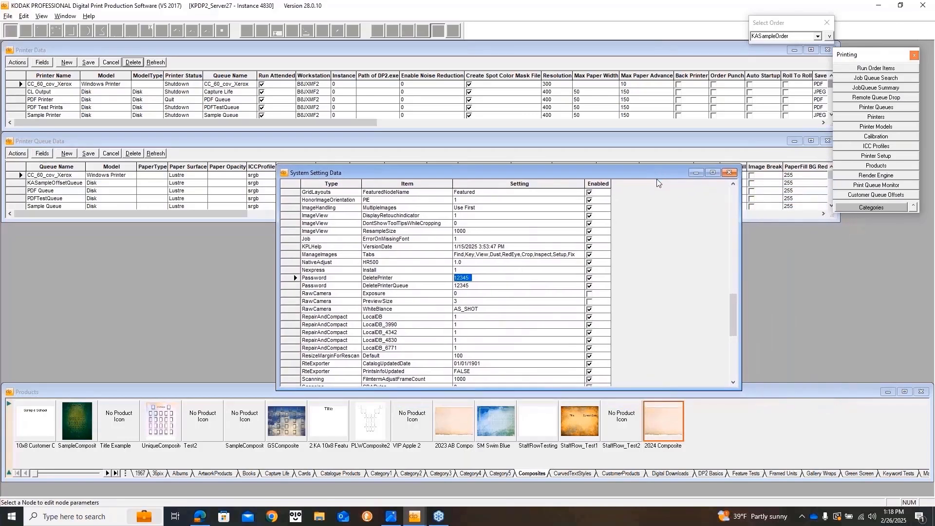
{"action": "left_click", "coordinate": [729, 173]}
{"action": "left_click", "coordinate": [827, 141]}
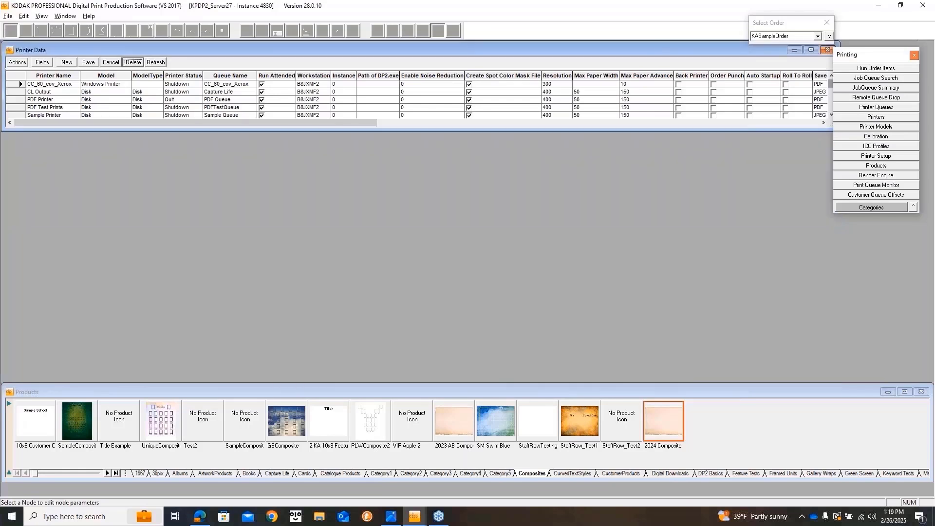
{"action": "left_click", "coordinate": [827, 51]}
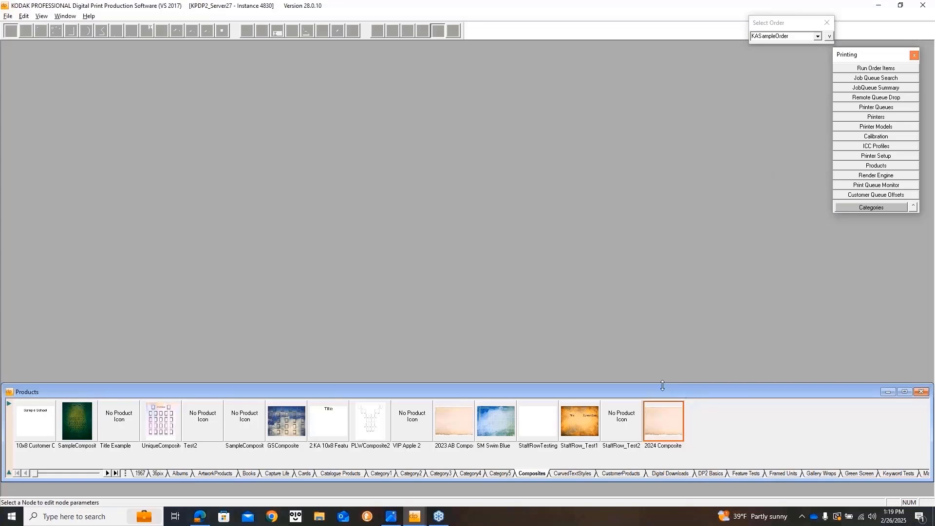
{"action": "right_click", "coordinate": [699, 413]}
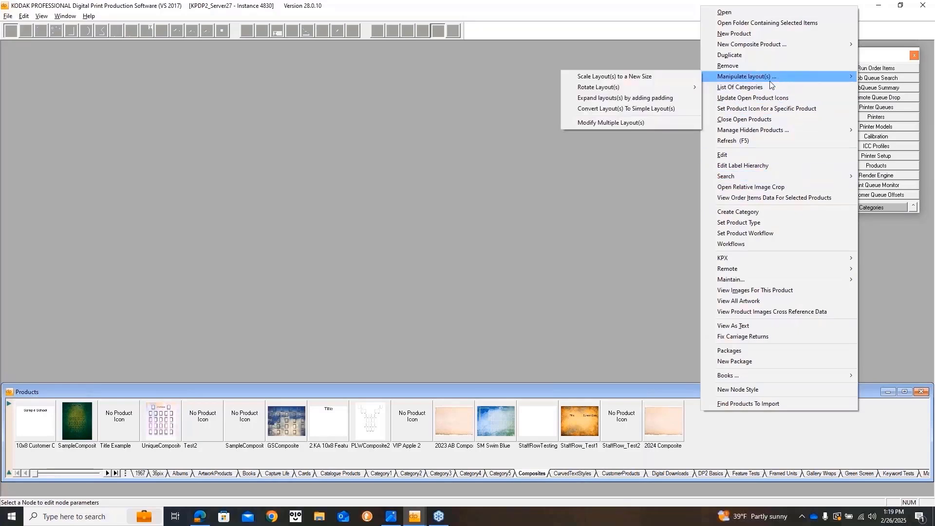
{"action": "mouse_move", "coordinate": [745, 78]}
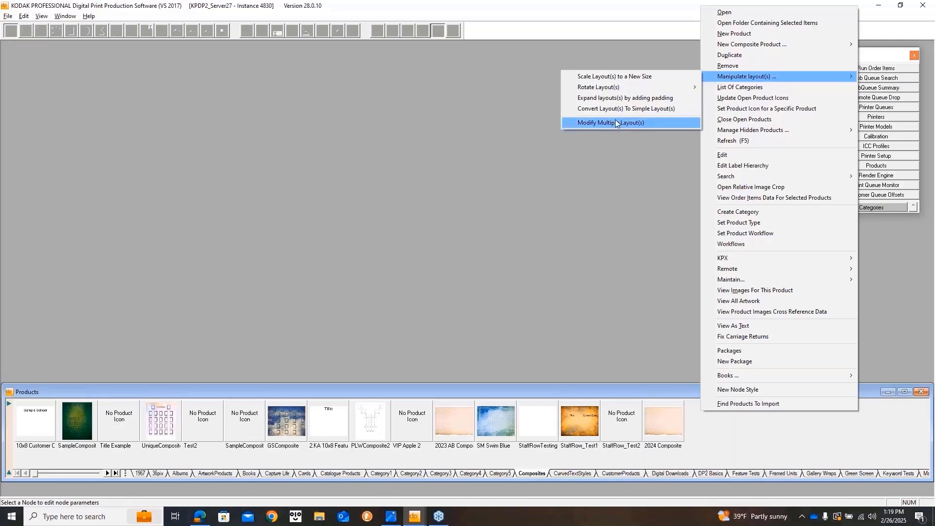
{"action": "left_click", "coordinate": [645, 184]}
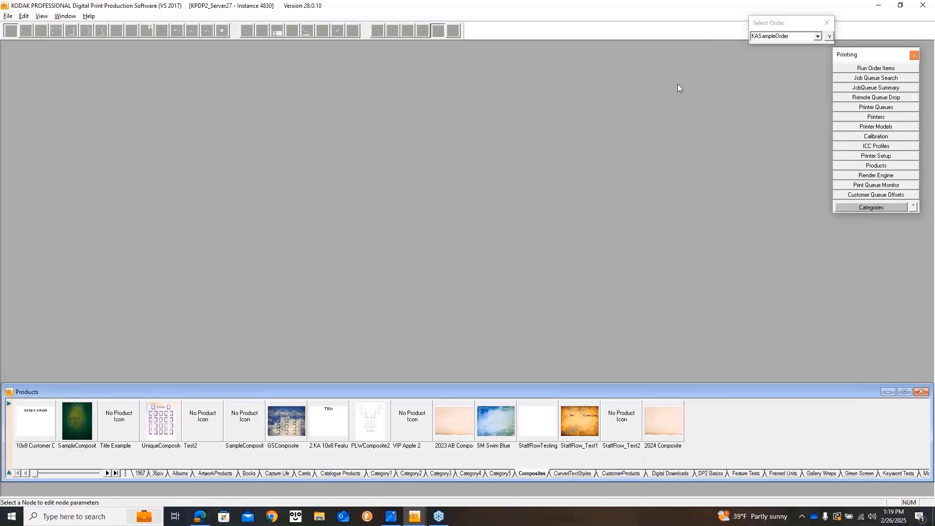
Load order KASampleOrder (431 items, 138 images) and bring up the Order Items context menu.
{"action": "left_click", "coordinate": [778, 23]}
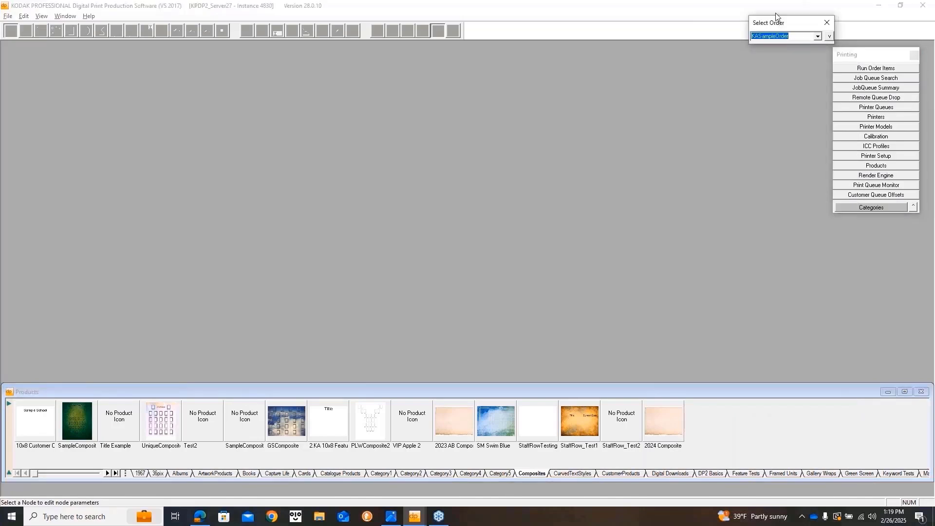
{"action": "key", "text": "Return"}
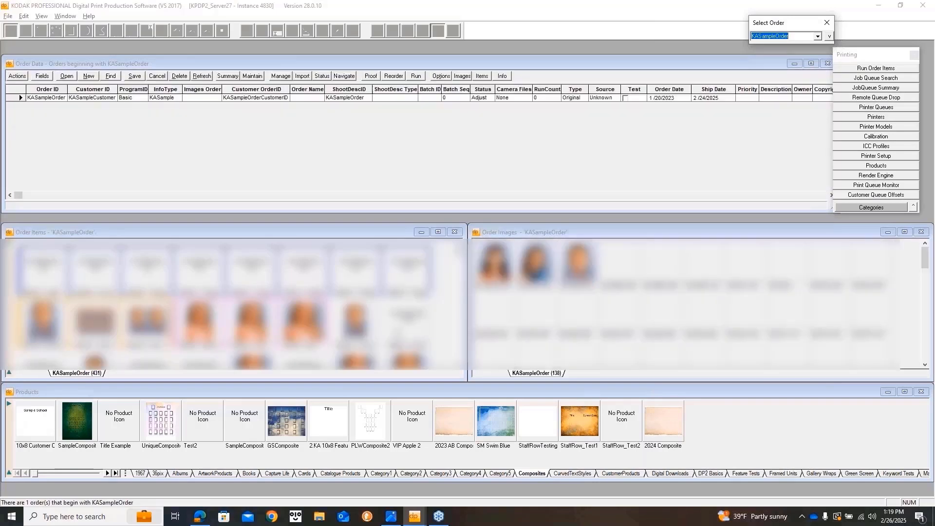
{"action": "right_click", "coordinate": [394, 336]}
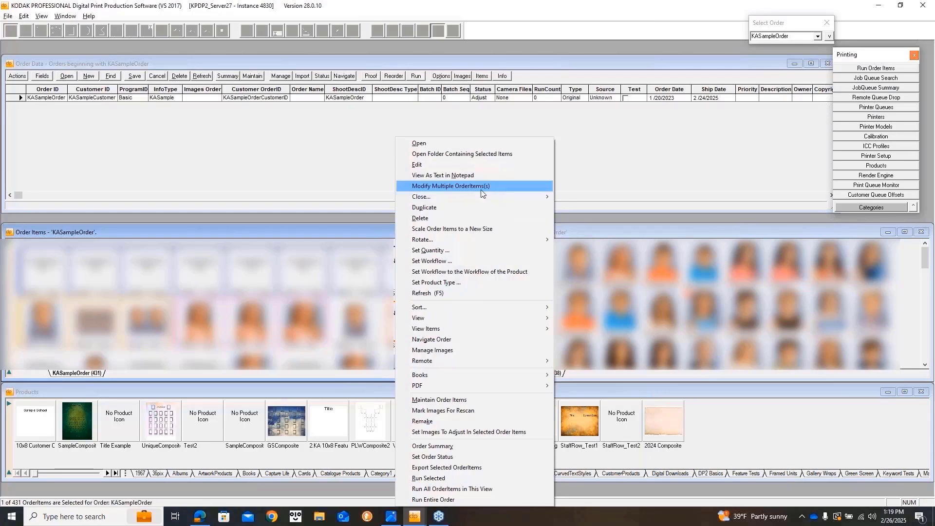
Open Modify Multiple OrderItems(s) and browse the Image or Text Node Keyword Change list.
{"action": "left_click", "coordinate": [466, 187]}
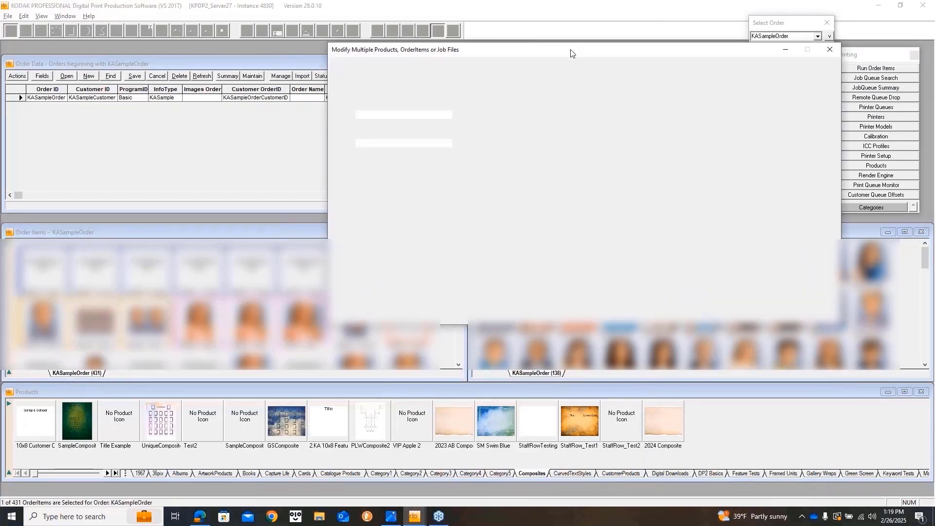
{"action": "left_click_drag", "start_coordinate": [577, 53], "coordinate": [454, 103]}
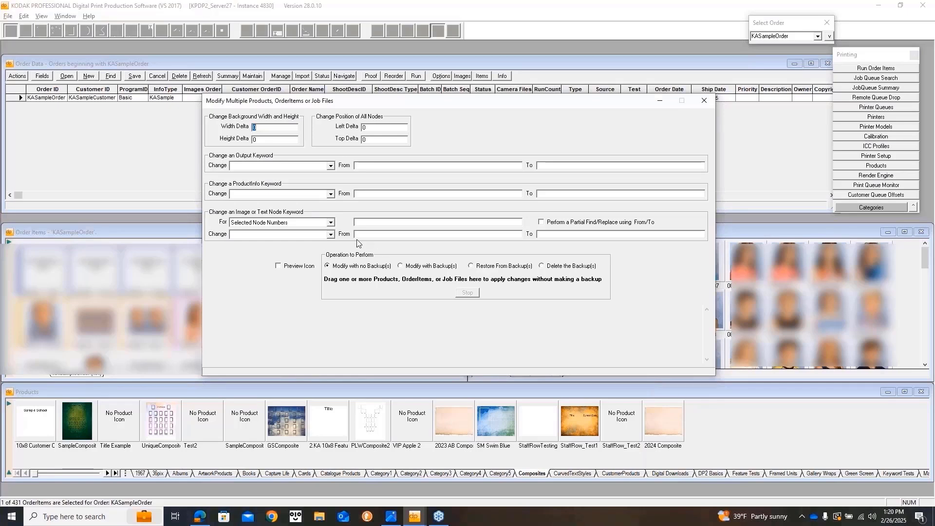
{"action": "left_click", "coordinate": [330, 234]}
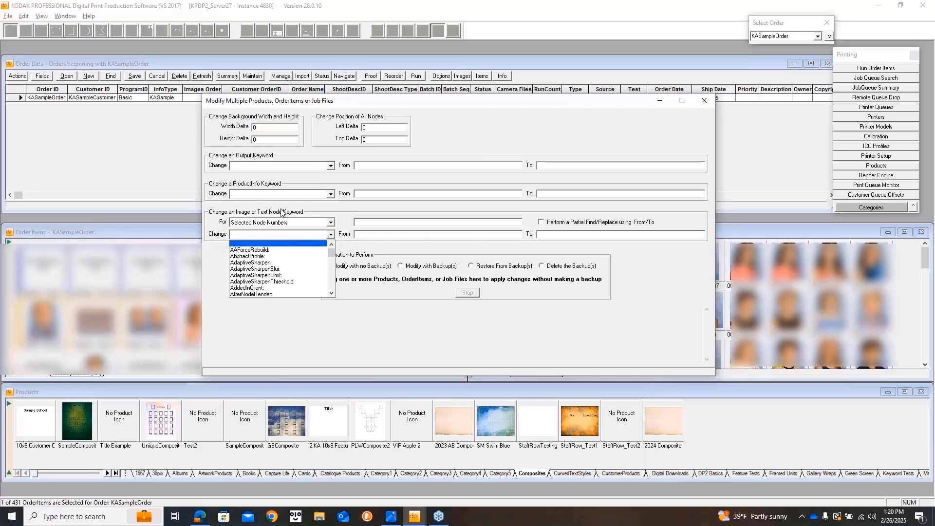
{"action": "scroll", "coordinate": [287, 268], "scroll_direction": "down", "scroll_amount": 2}
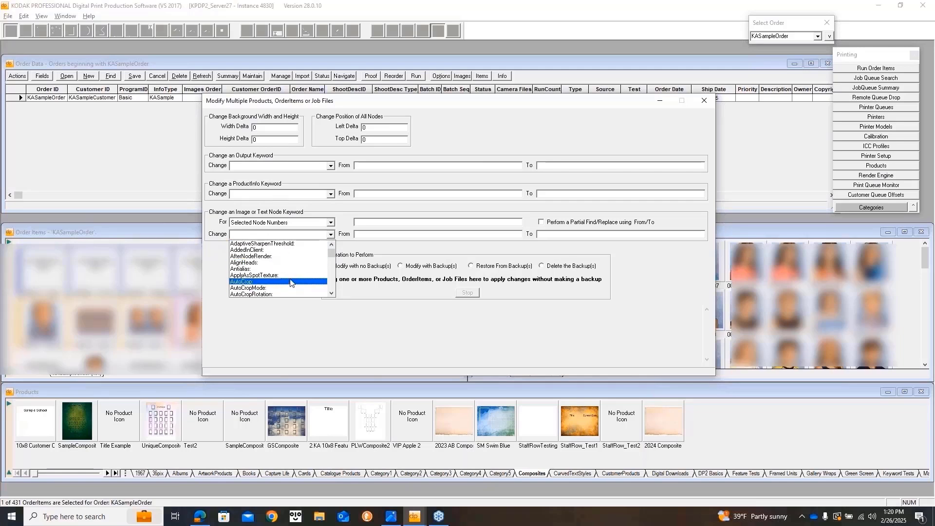
{"action": "scroll", "coordinate": [293, 280], "scroll_direction": "down", "scroll_amount": 2}
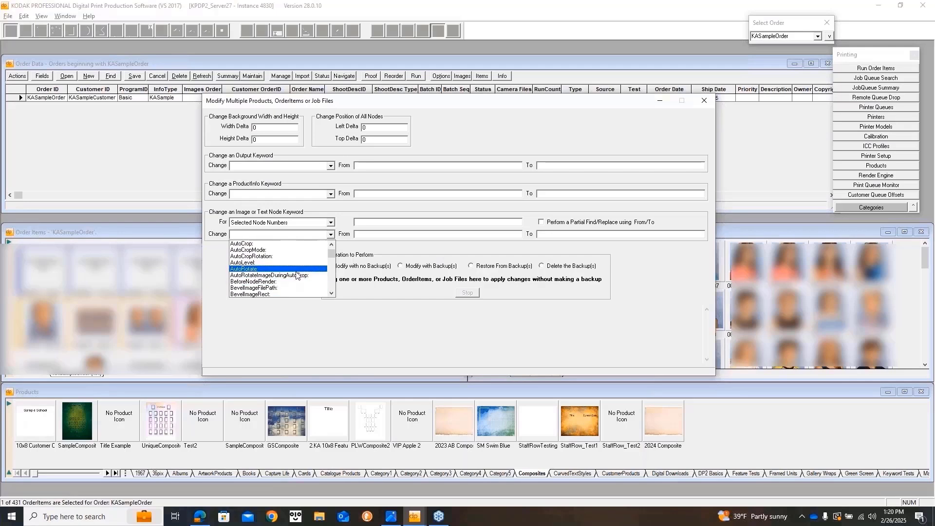
{"action": "scroll", "coordinate": [298, 276], "scroll_direction": "down", "scroll_amount": 5}
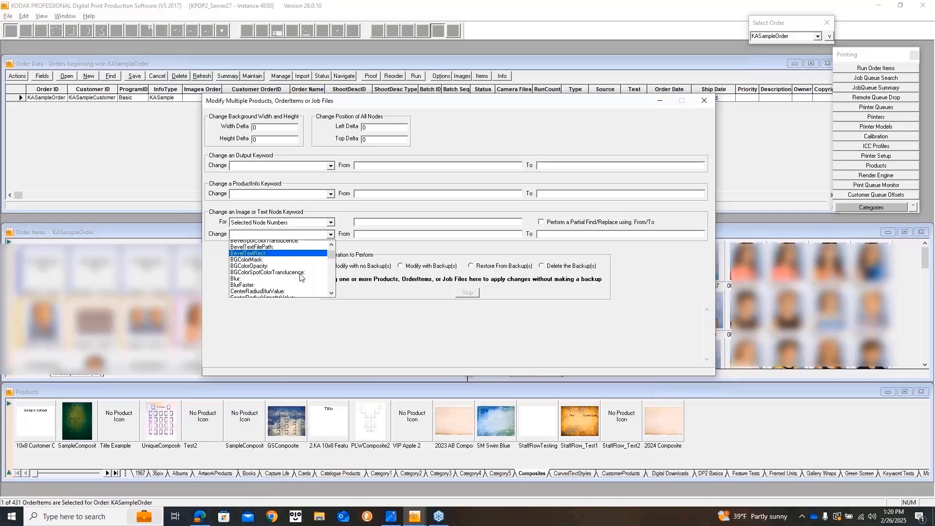
{"action": "scroll", "coordinate": [300, 277], "scroll_direction": "down", "scroll_amount": 5}
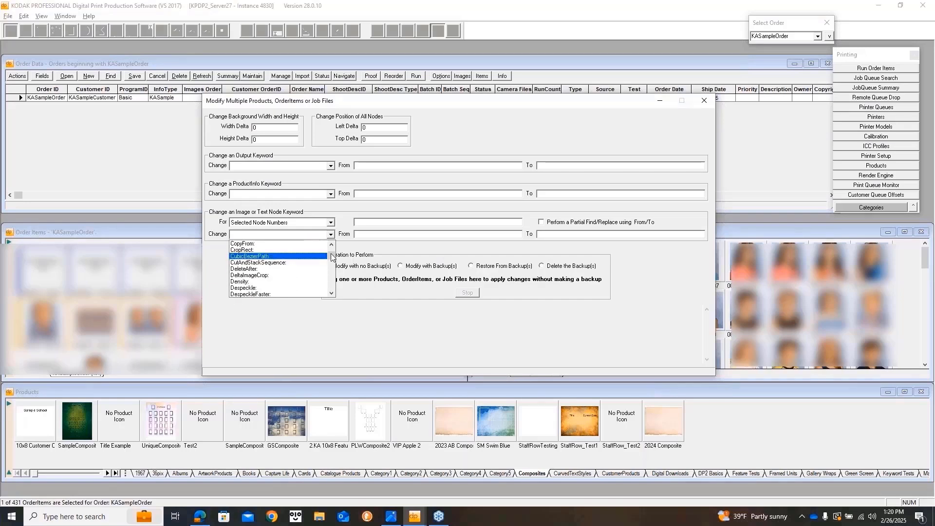
{"action": "scroll", "coordinate": [335, 260], "scroll_direction": "down", "scroll_amount": 3}
{"action": "scroll", "coordinate": [305, 278], "scroll_direction": "down", "scroll_amount": 4}
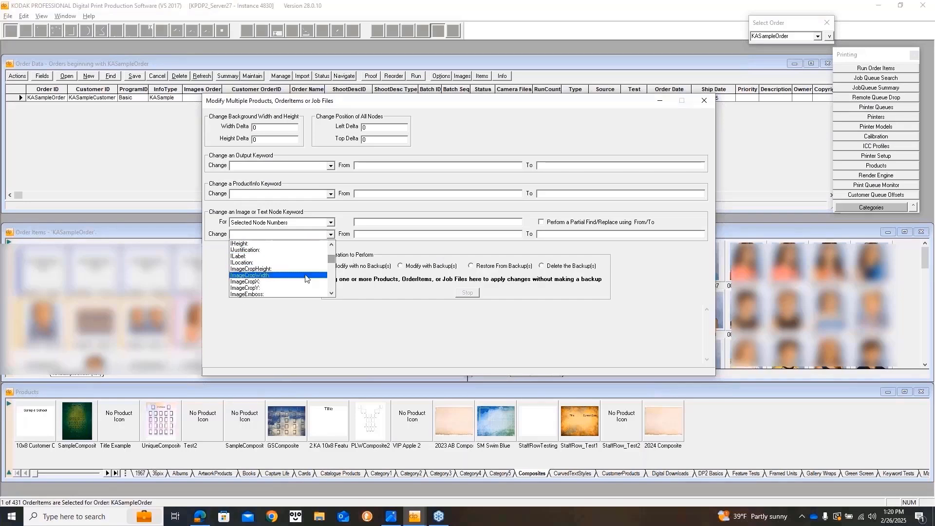
{"action": "scroll", "coordinate": [305, 278], "scroll_direction": "down", "scroll_amount": 4}
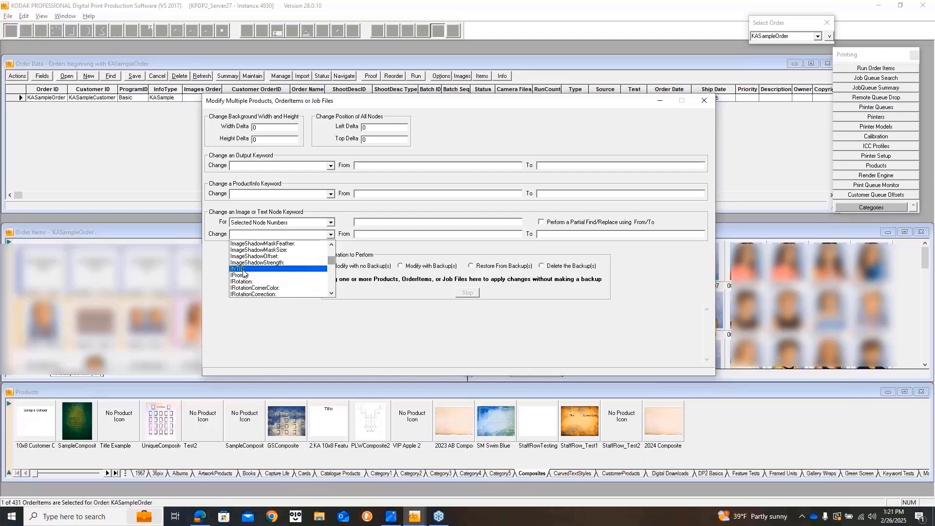
Choose NodeName as the node keyword to change, keeping For set to Selected Node Numbers.
{"action": "left_click", "coordinate": [244, 269]}
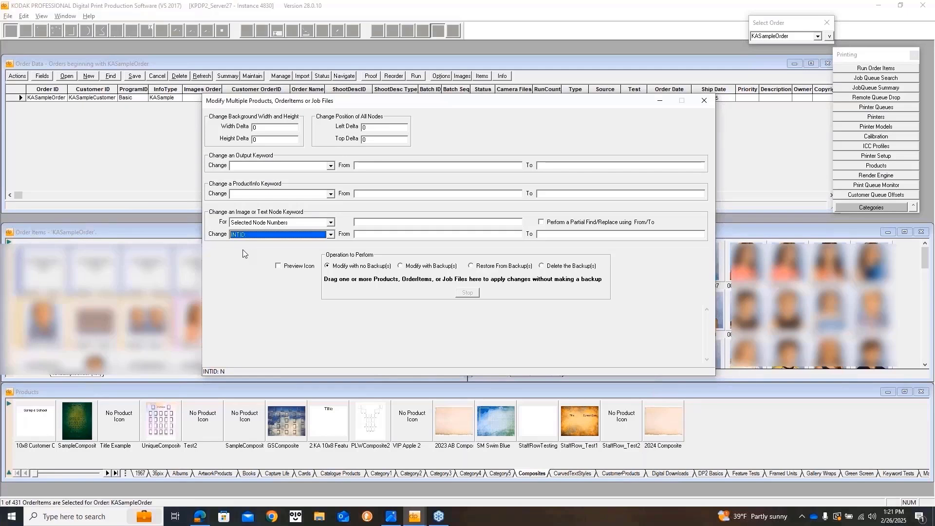
{"action": "left_click", "coordinate": [331, 235]}
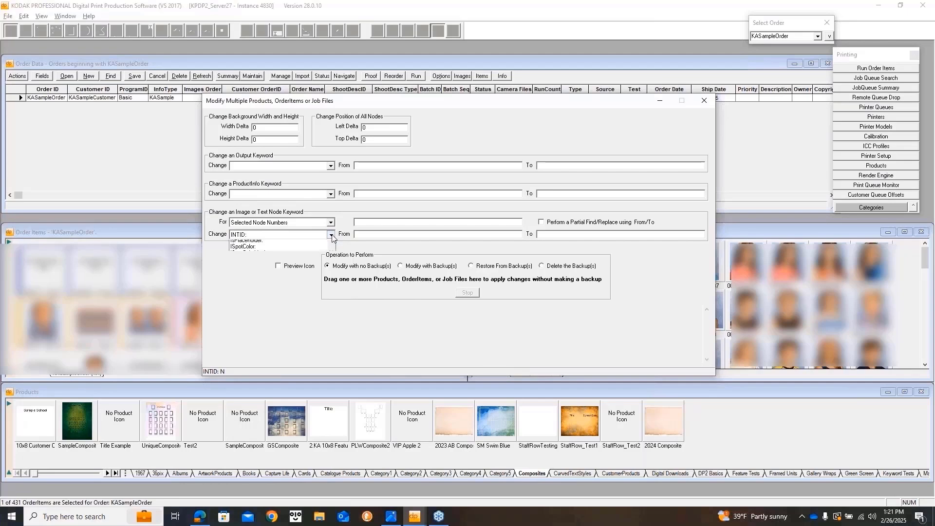
{"action": "scroll", "coordinate": [280, 267], "scroll_direction": "down", "scroll_amount": 10}
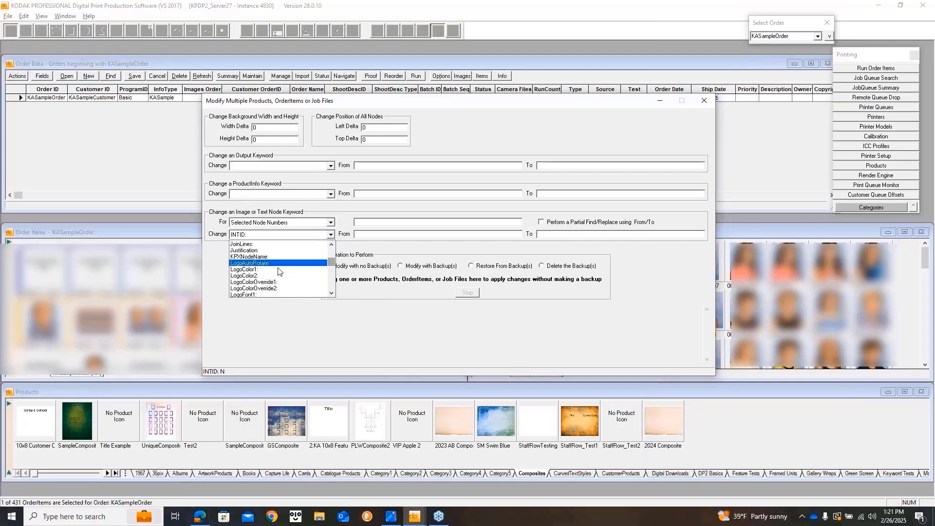
{"action": "scroll", "coordinate": [280, 271], "scroll_direction": "down", "scroll_amount": 8}
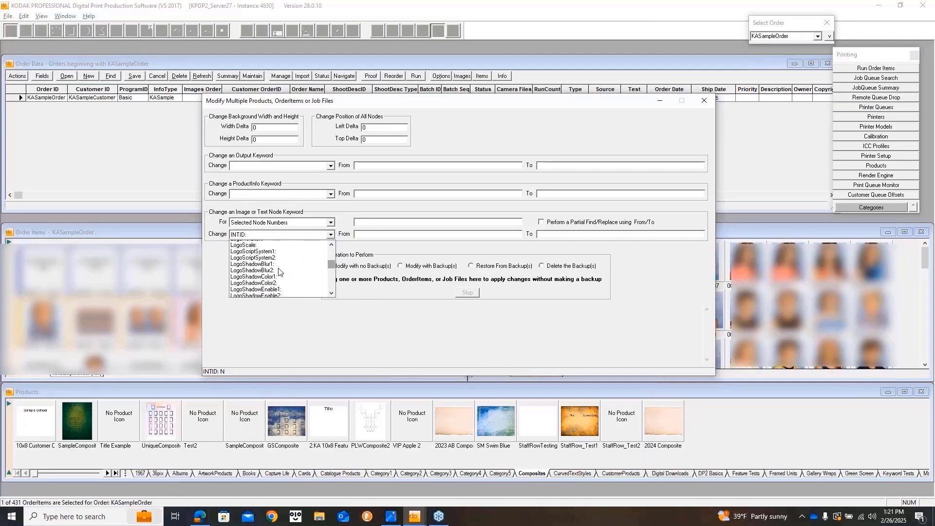
{"action": "scroll", "coordinate": [279, 272], "scroll_direction": "down", "scroll_amount": 7}
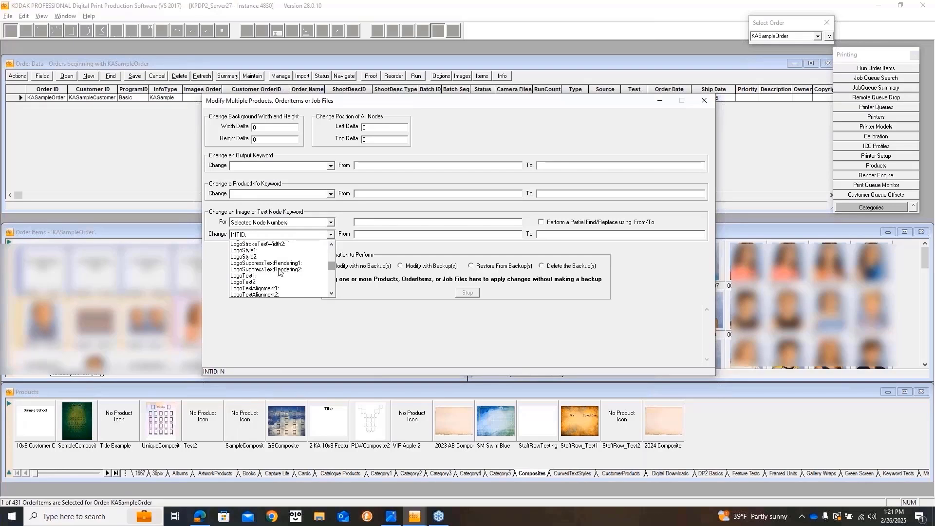
{"action": "scroll", "coordinate": [280, 272], "scroll_direction": "down", "scroll_amount": 8}
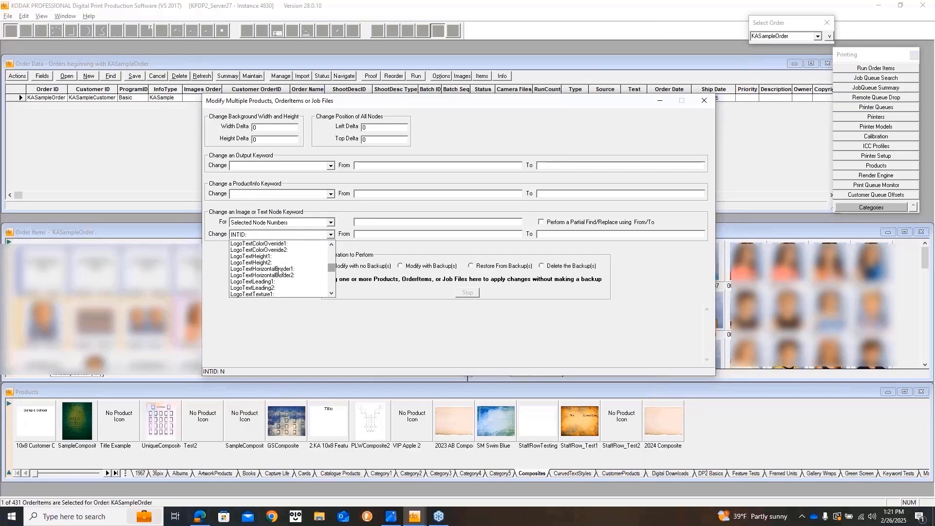
{"action": "left_click_drag", "start_coordinate": [331, 269], "coordinate": [332, 274]}
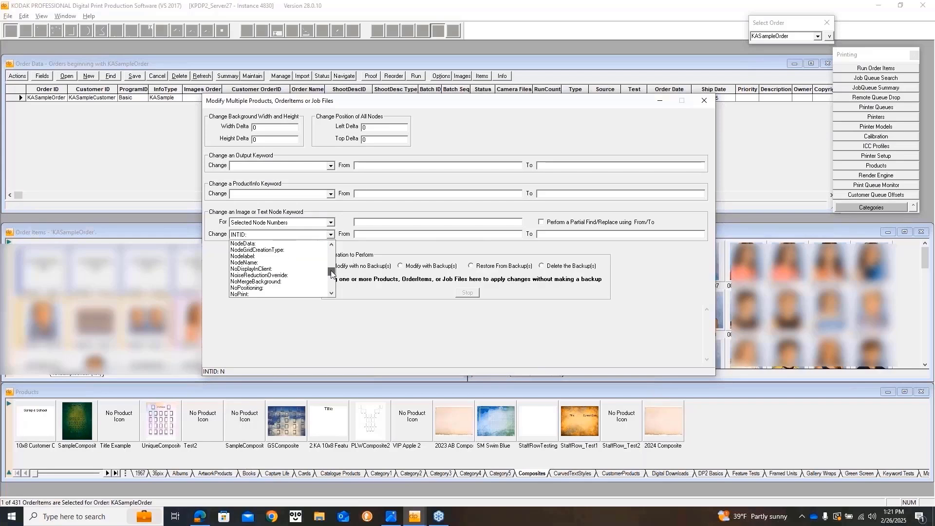
{"action": "left_click", "coordinate": [273, 263]}
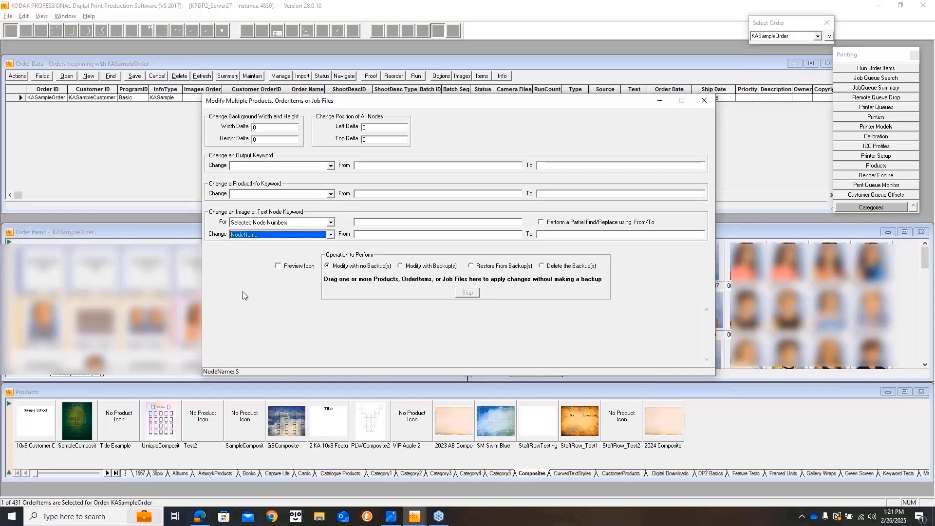
{"action": "left_click", "coordinate": [330, 222]}
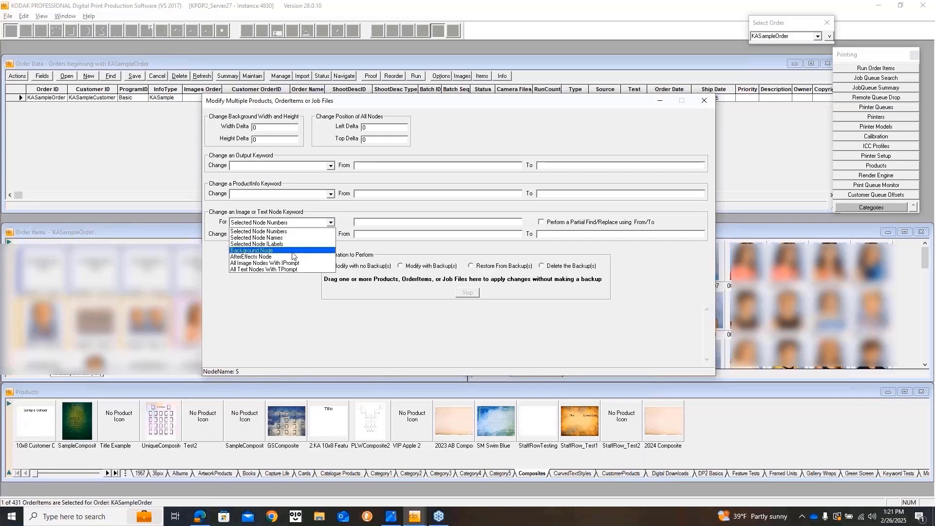
{"action": "left_click", "coordinate": [293, 316]}
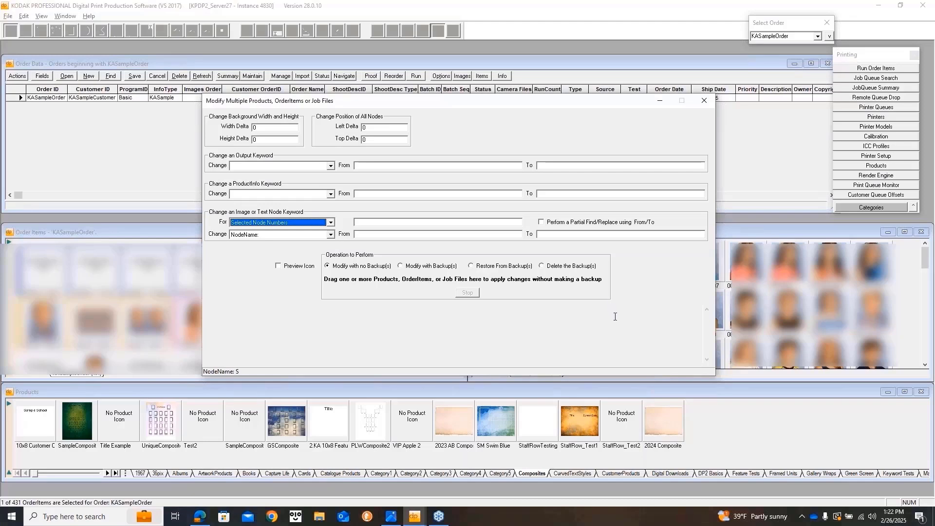
Close the Modify Multiple Products dialog and scroll down through the Order Items thumbnails.
{"action": "left_click", "coordinate": [702, 99]}
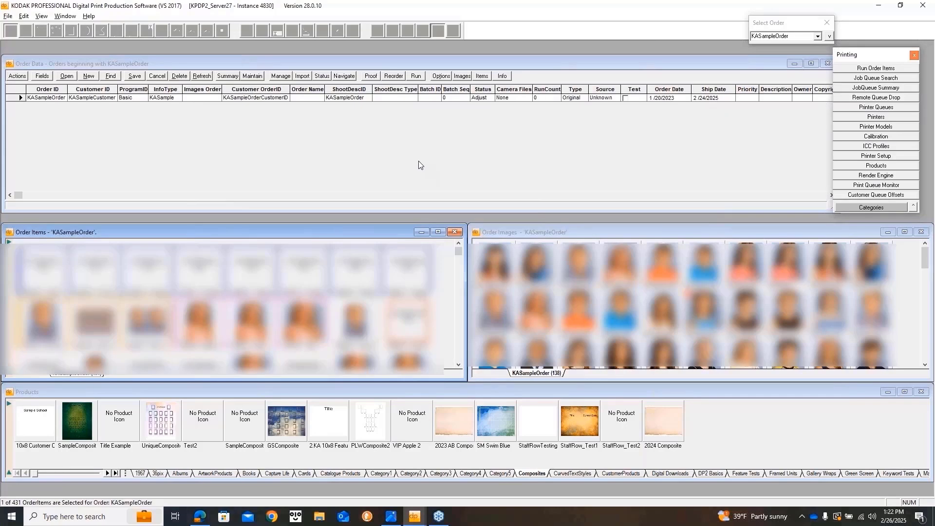
{"action": "scroll", "coordinate": [444, 299], "scroll_direction": "down", "scroll_amount": 1}
{"action": "scroll", "coordinate": [444, 299], "scroll_direction": "down", "scroll_amount": 1}
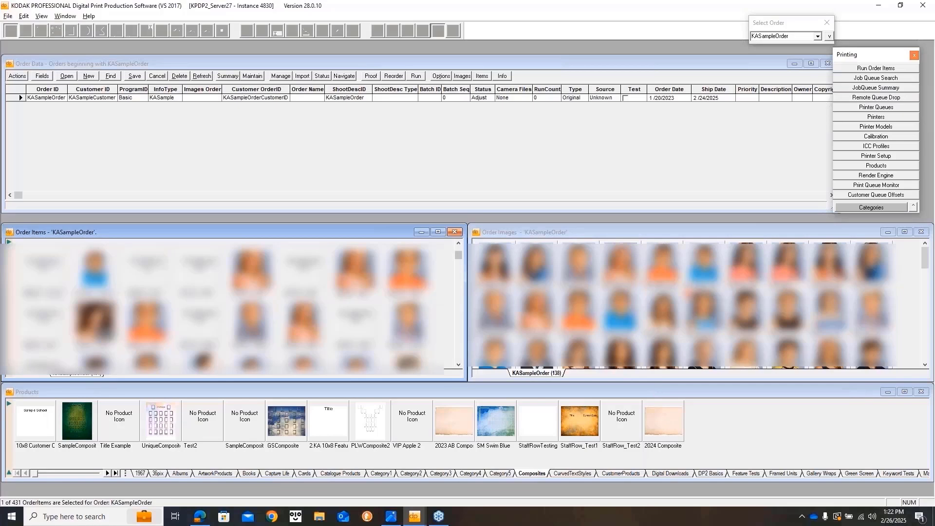
{"action": "left_click_drag", "start_coordinate": [457, 257], "coordinate": [457, 301]}
{"action": "scroll", "coordinate": [381, 310], "scroll_direction": "down", "scroll_amount": 3}
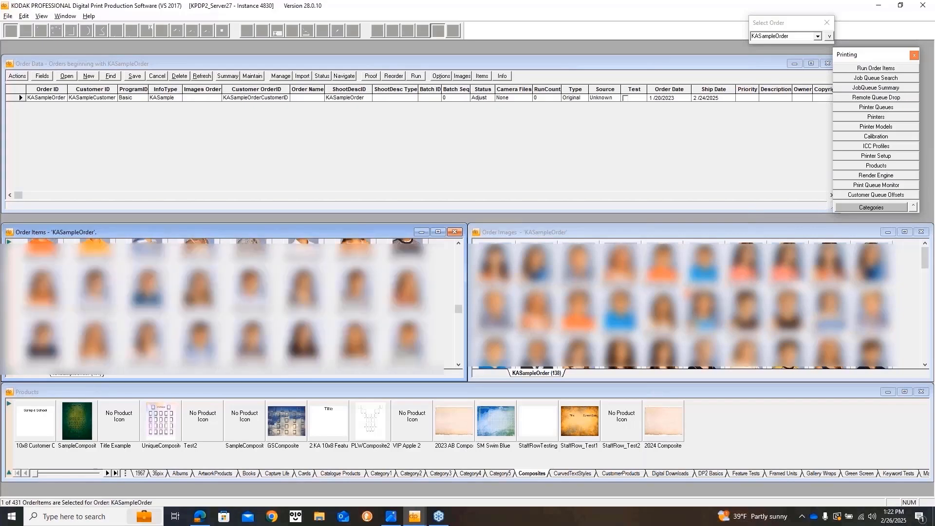
{"action": "scroll", "coordinate": [375, 323], "scroll_direction": "down", "scroll_amount": 2}
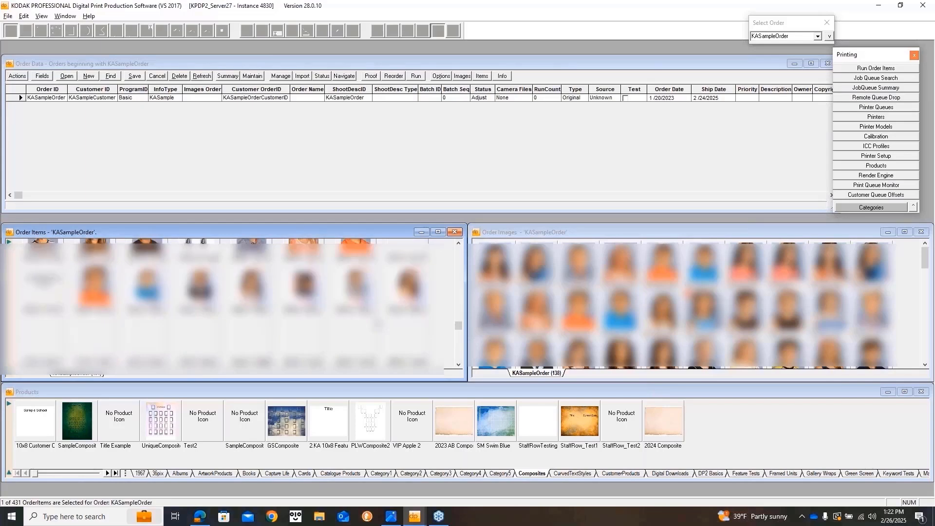
{"action": "scroll", "coordinate": [374, 324], "scroll_direction": "down", "scroll_amount": 2}
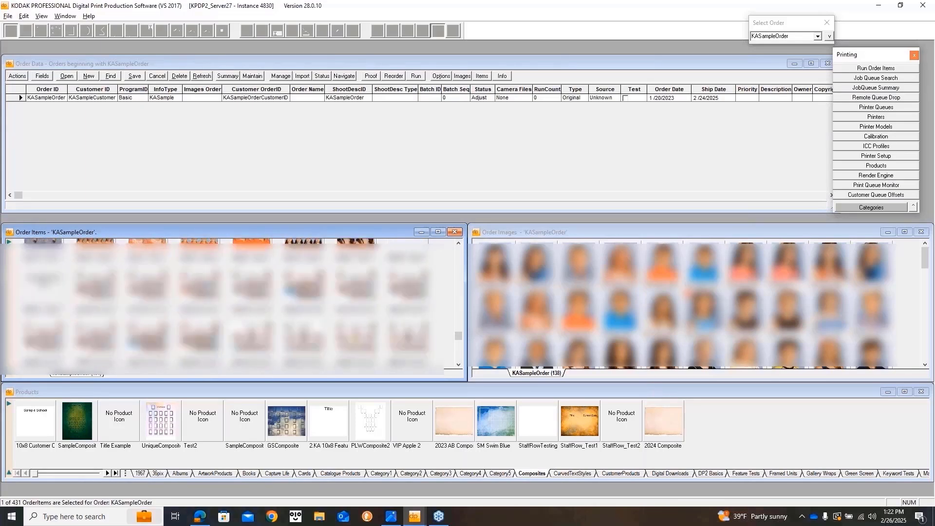
Open order item KASampleOrder/238 as a composite and launch its Node Selector.
{"action": "double_click", "coordinate": [200, 286]}
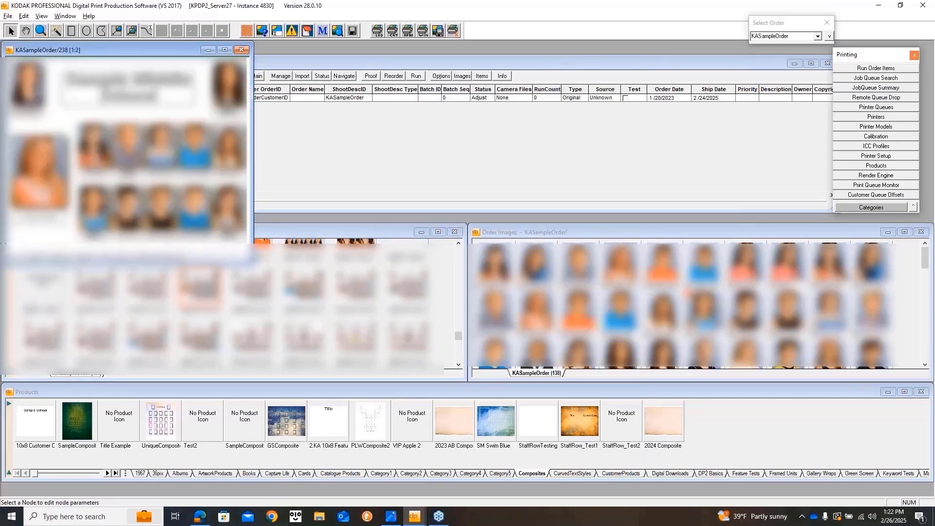
{"action": "right_click", "coordinate": [234, 119]}
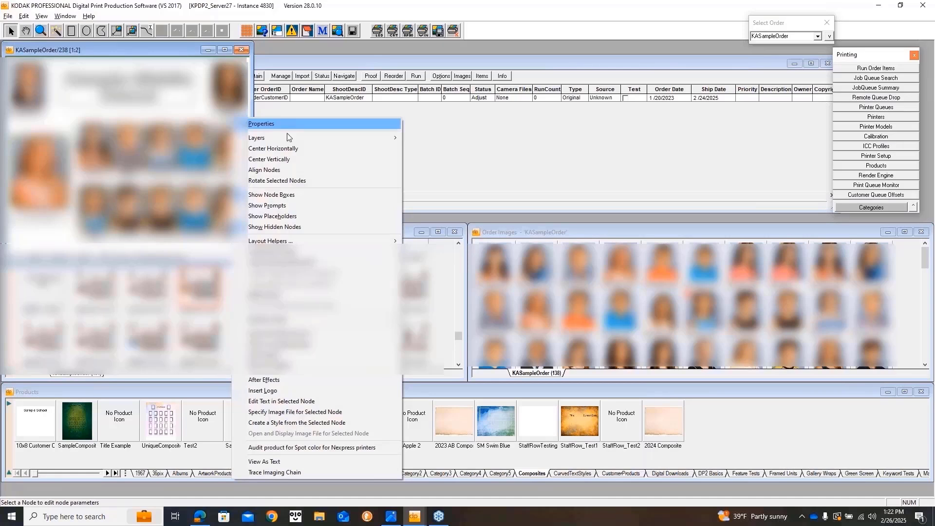
{"action": "mouse_move", "coordinate": [380, 240]}
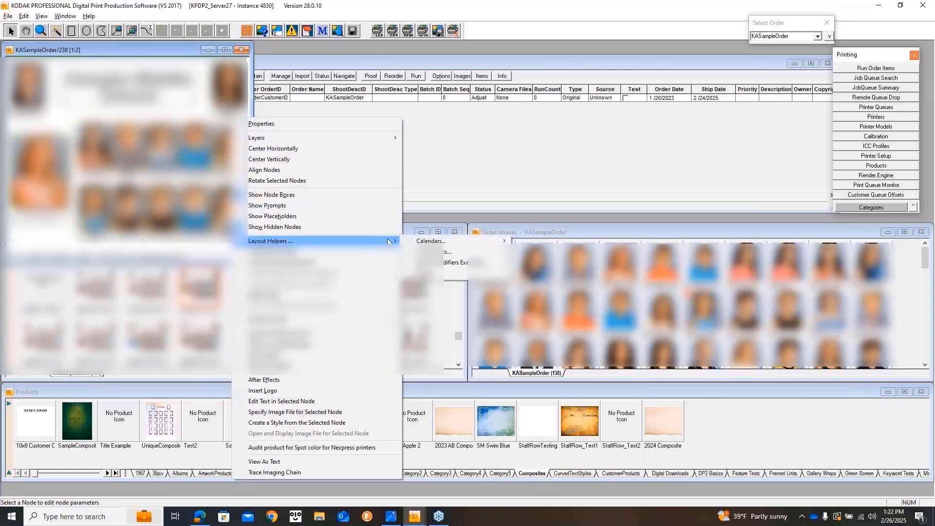
{"action": "left_click", "coordinate": [453, 274]}
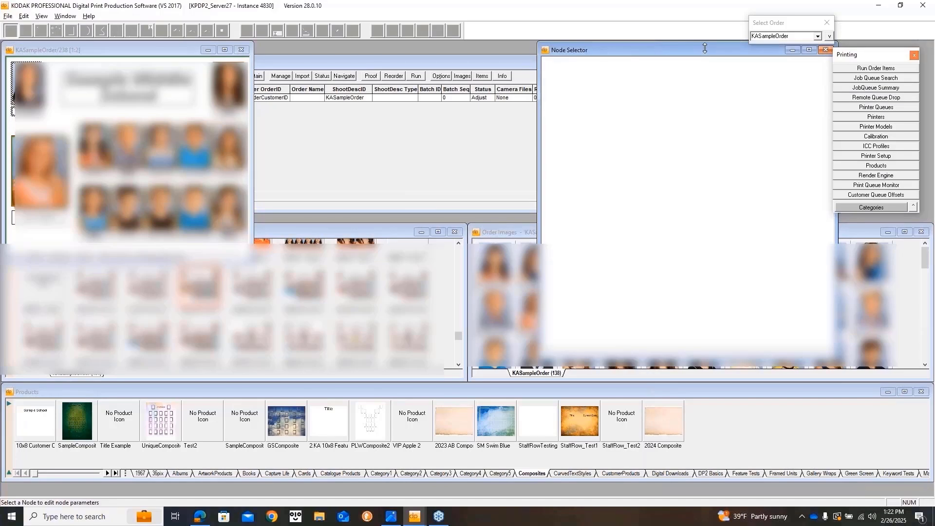
Move the Node Selector beside the composite and select the range Node10 to Node13.
{"action": "left_click_drag", "start_coordinate": [705, 47], "coordinate": [437, 49]}
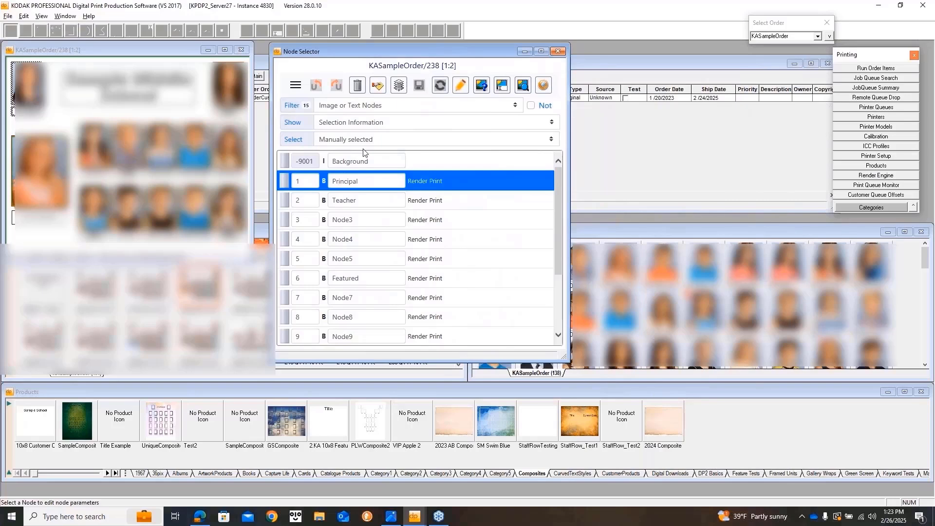
{"action": "left_click", "coordinate": [128, 208]}
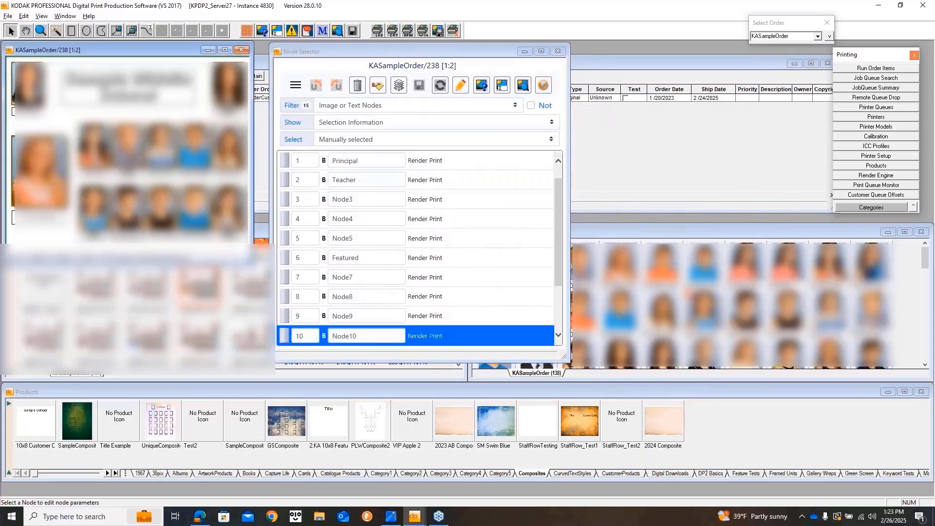
{"action": "left_click", "coordinate": [228, 208], "text": "shift"}
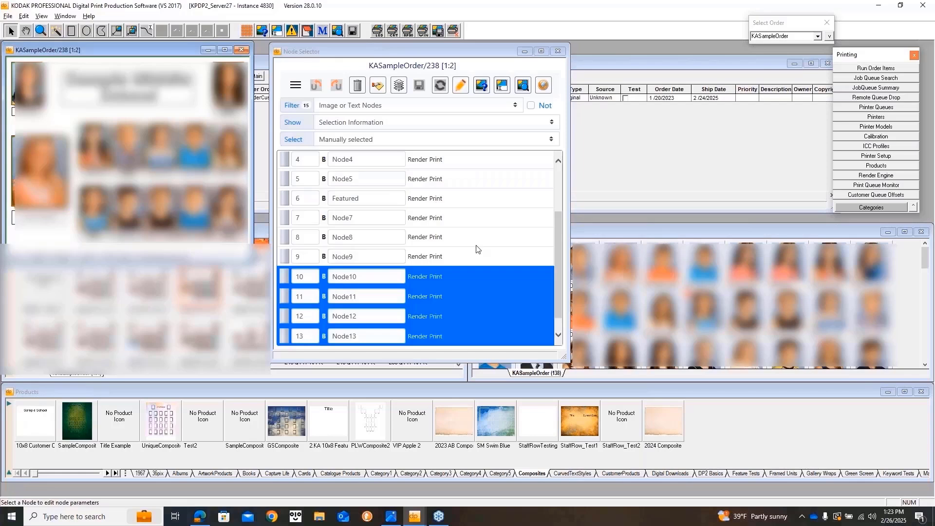
Apply keyword density with value 50 to Node10–Node13 via Modify multiple nodes.
{"action": "left_click", "coordinate": [378, 86]}
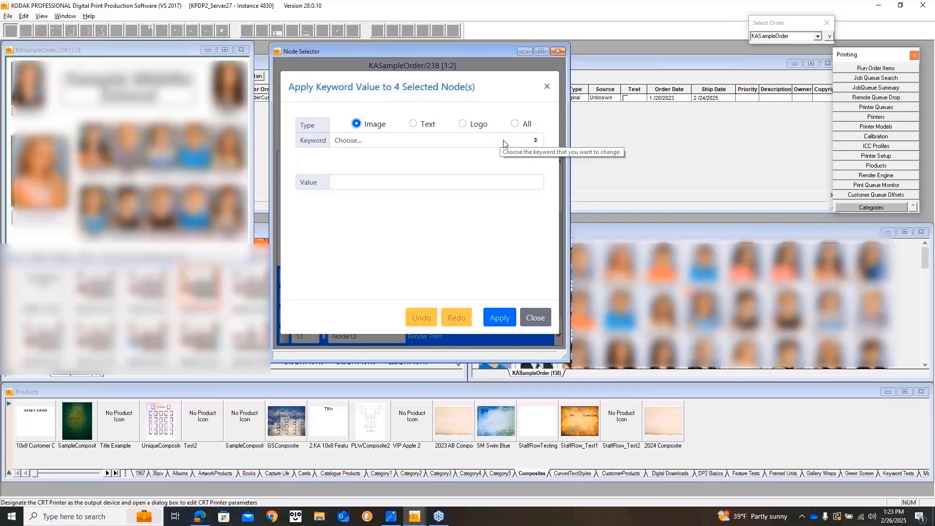
{"action": "left_click", "coordinate": [537, 141]}
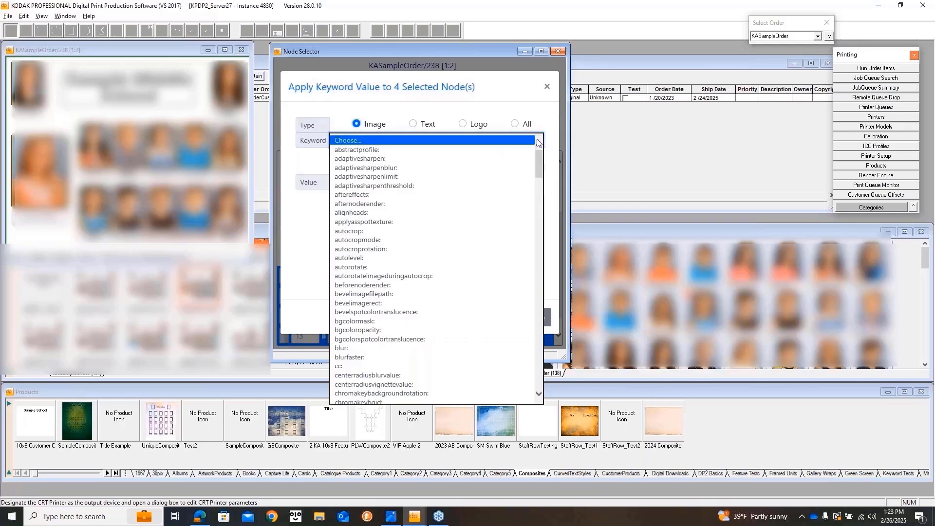
{"action": "scroll", "coordinate": [458, 262], "scroll_direction": "down", "scroll_amount": 2}
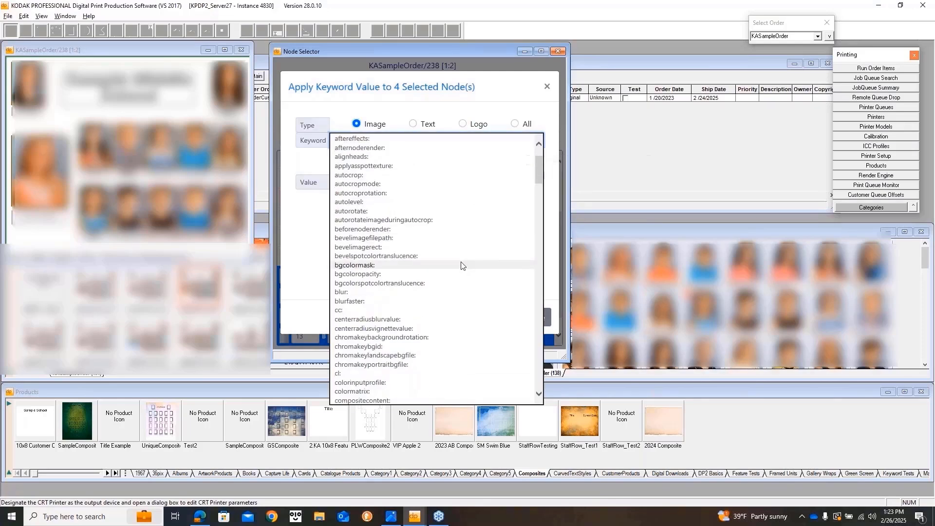
{"action": "scroll", "coordinate": [462, 264], "scroll_direction": "down", "scroll_amount": 4}
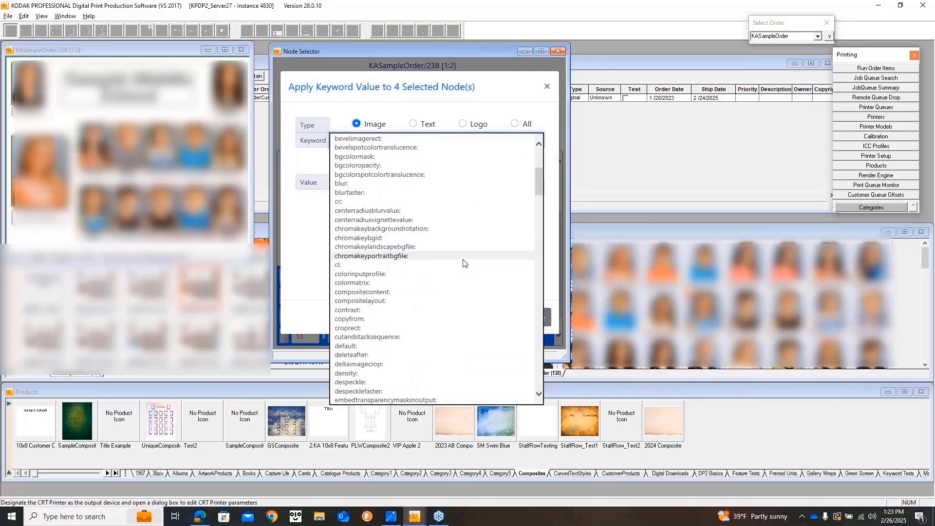
{"action": "scroll", "coordinate": [463, 262], "scroll_direction": "down", "scroll_amount": 3}
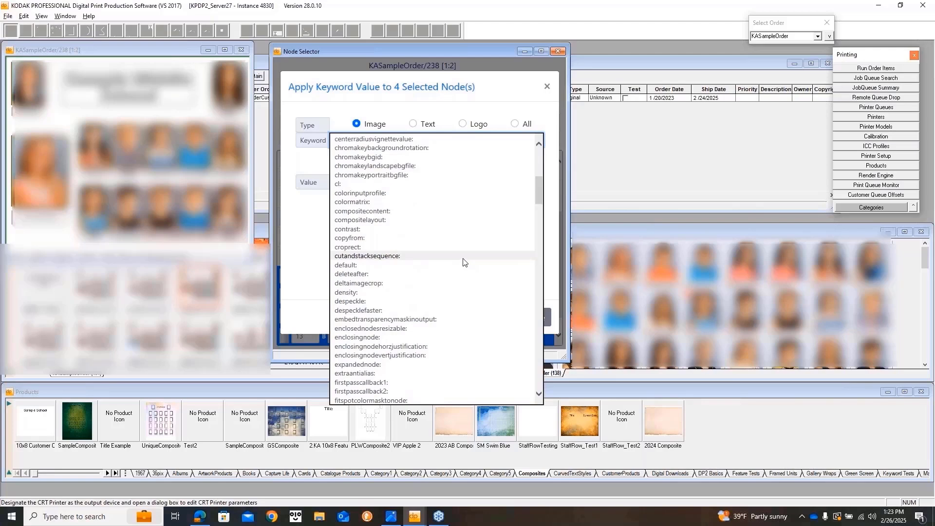
{"action": "left_click", "coordinate": [426, 295]}
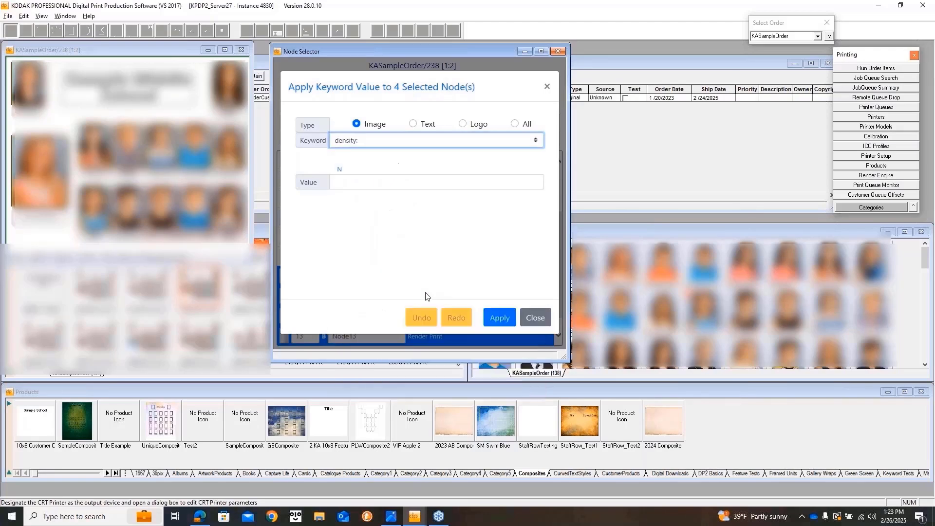
{"action": "left_click", "coordinate": [365, 184]}
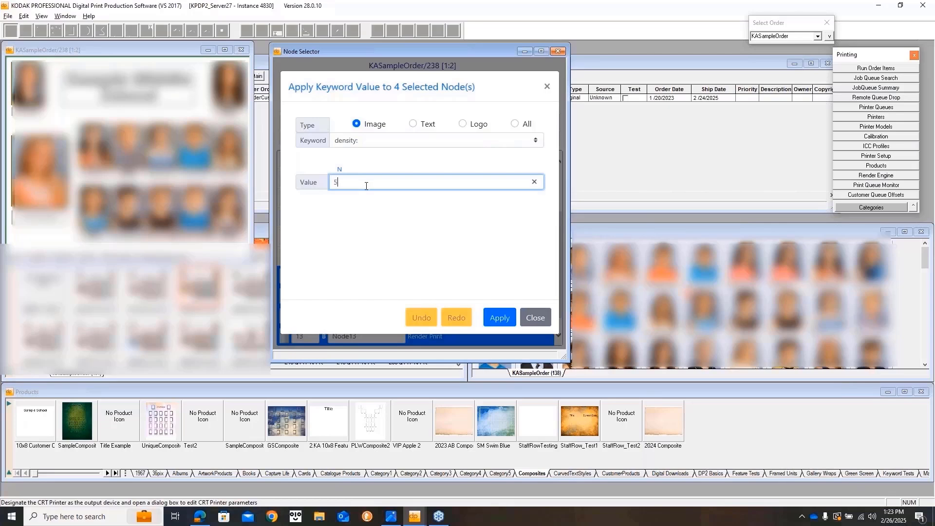
{"action": "left_click", "coordinate": [498, 320]}
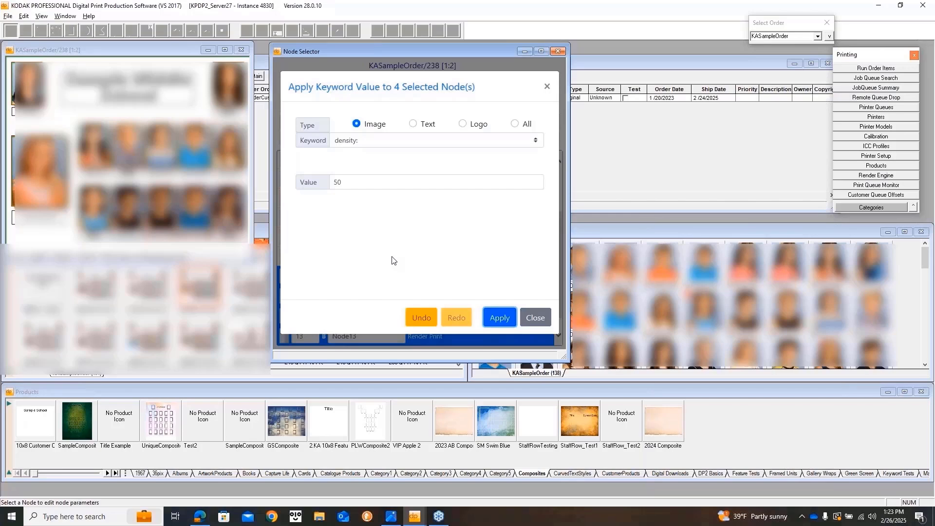
{"action": "left_click", "coordinate": [534, 317]}
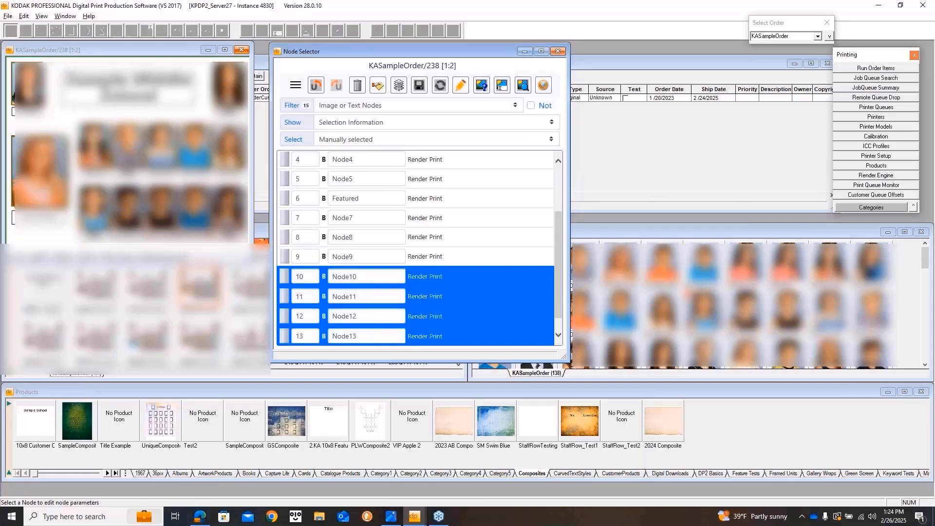
Close the KASampleOrder/238 composite without saving, then reopen it.
{"action": "left_click", "coordinate": [241, 50]}
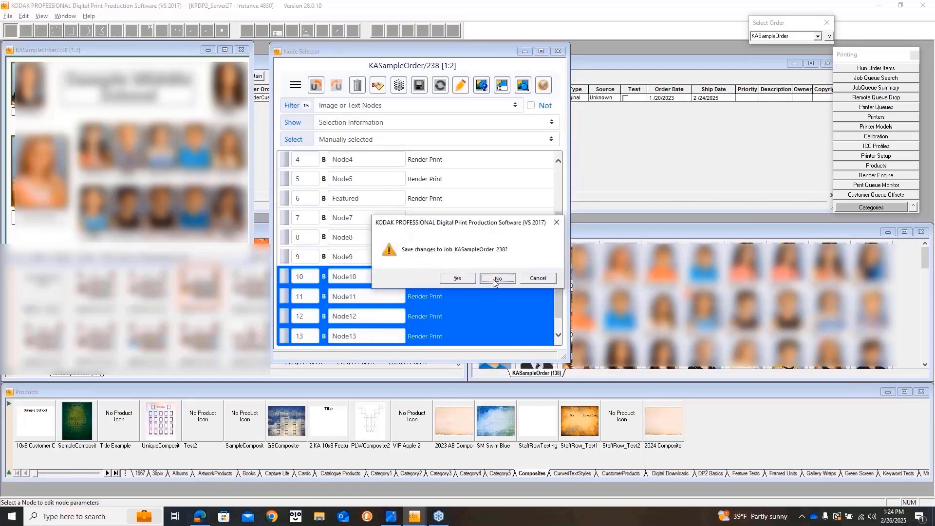
{"action": "left_click", "coordinate": [492, 278]}
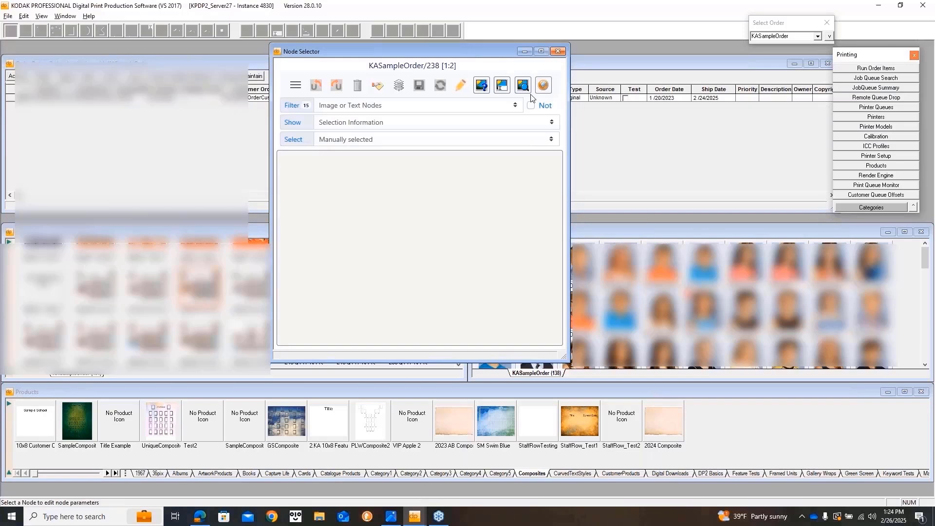
{"action": "double_click", "coordinate": [199, 285]}
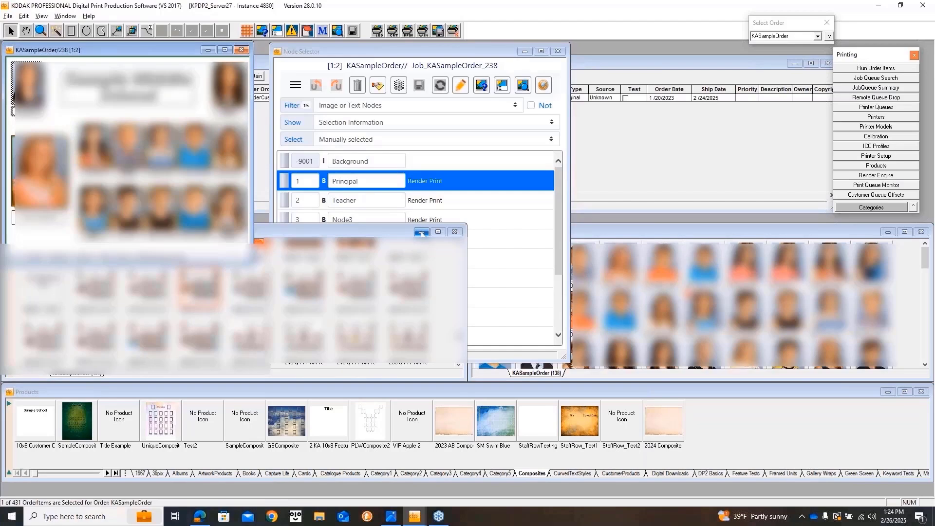
Bring the Node Selector forward and pick Node4, Teacher and other nodes to check list syncing.
{"action": "left_click", "coordinate": [460, 48]}
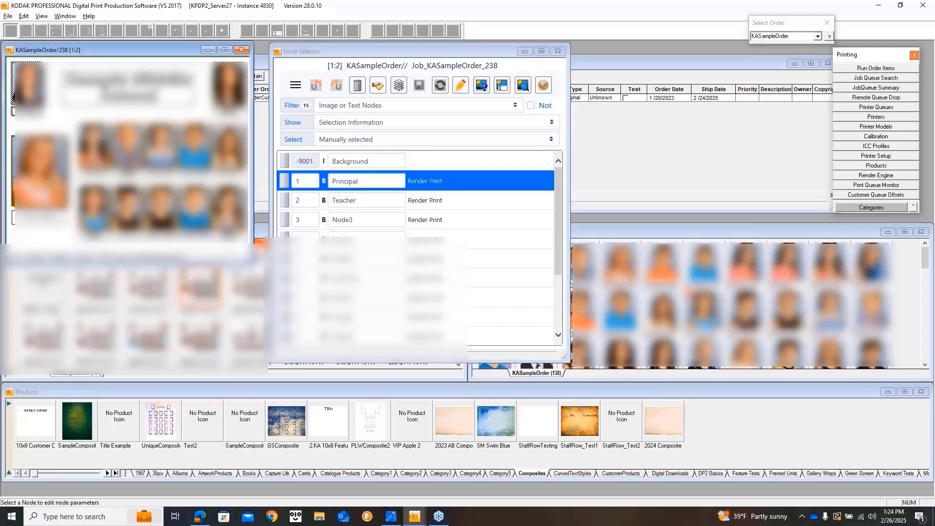
{"action": "left_click", "coordinate": [388, 232]}
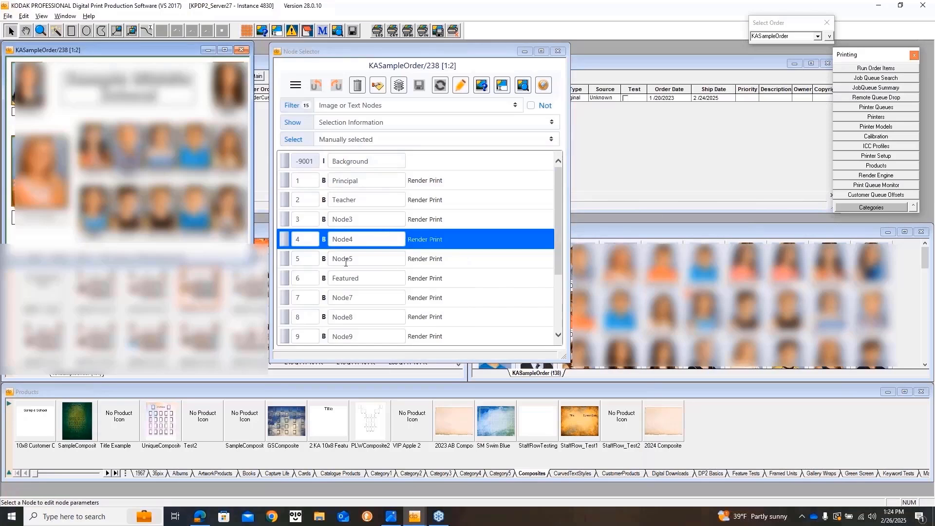
{"action": "left_click", "coordinate": [364, 201]}
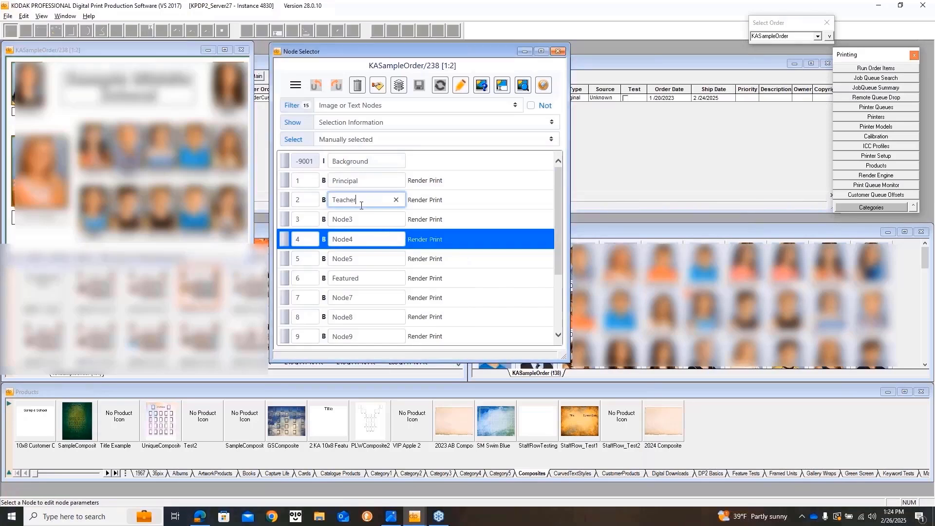
{"action": "left_click", "coordinate": [294, 199]}
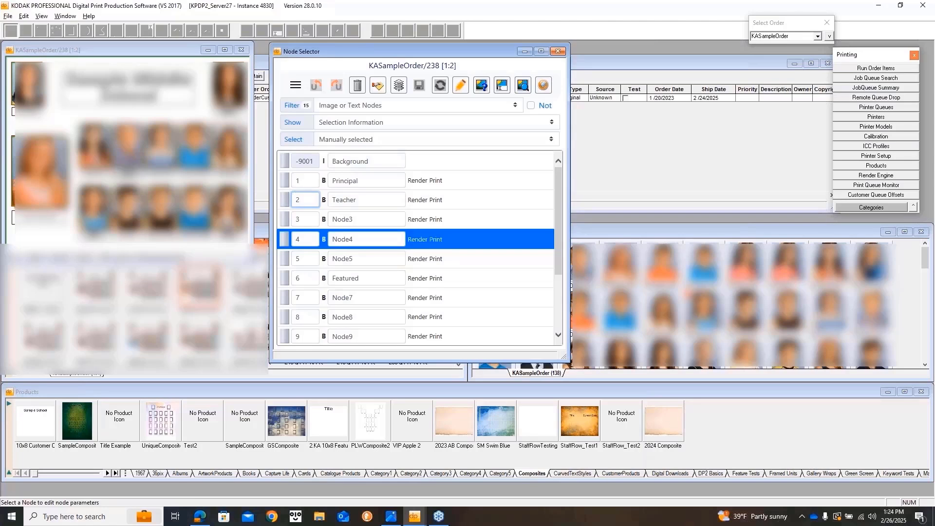
{"action": "left_click", "coordinate": [204, 152]}
{"action": "key", "text": "Down"}
{"action": "key", "text": "Down"}
{"action": "key", "text": "Down"}
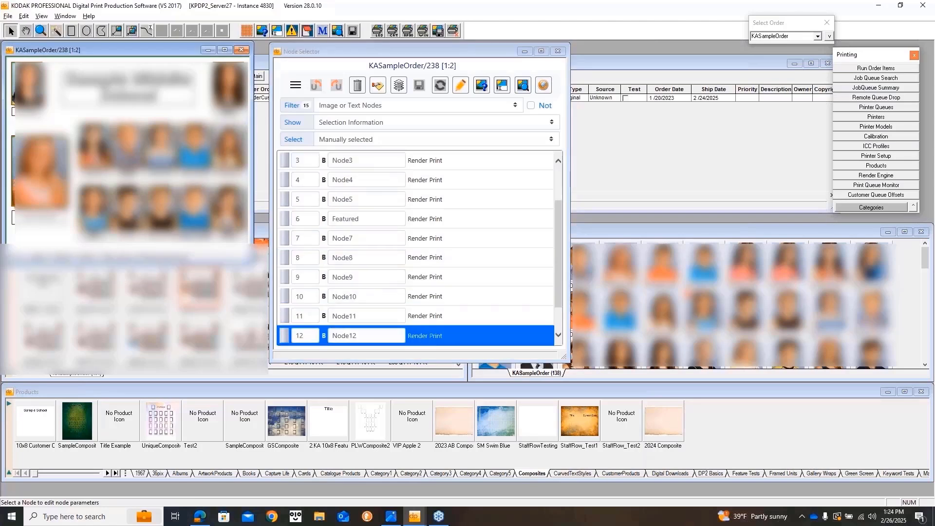
Select Node4, Node5, Node8, Node13, Node12, Background and Node11 in turn, then close the Node Selector.
{"action": "left_click", "coordinate": [128, 152]}
{"action": "left_click", "coordinate": [161, 152]}
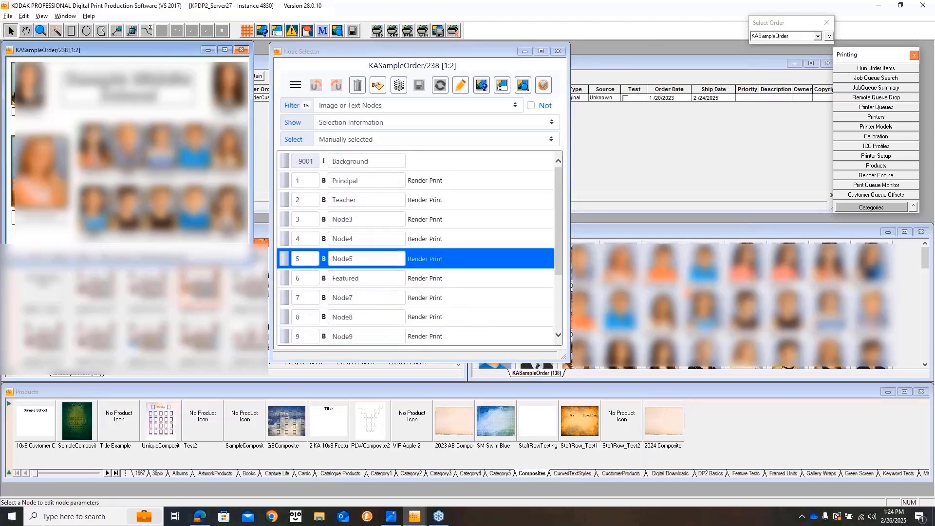
{"action": "left_click", "coordinate": [229, 152]}
{"action": "left_click", "coordinate": [229, 207]}
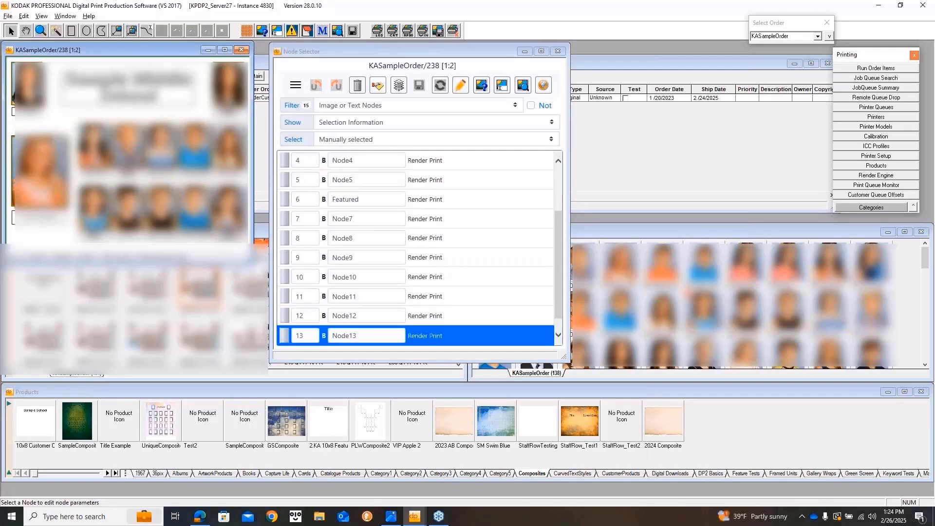
{"action": "left_click", "coordinate": [194, 207]}
{"action": "left_click", "coordinate": [160, 152]}
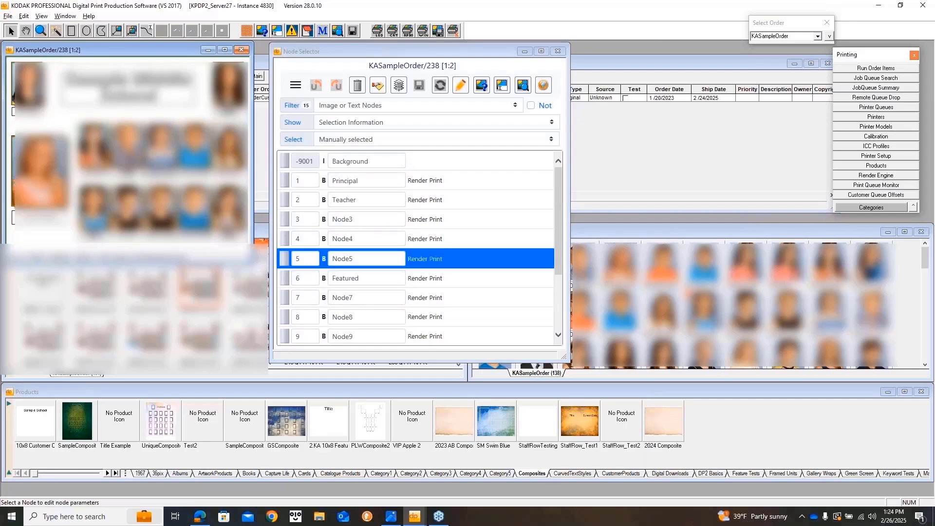
{"action": "left_click", "coordinate": [228, 181]}
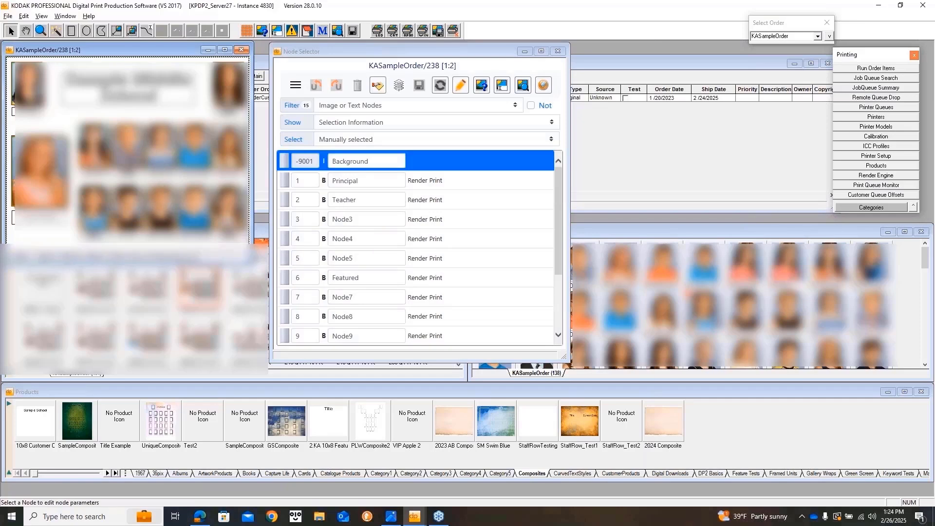
{"action": "left_click", "coordinate": [161, 207]}
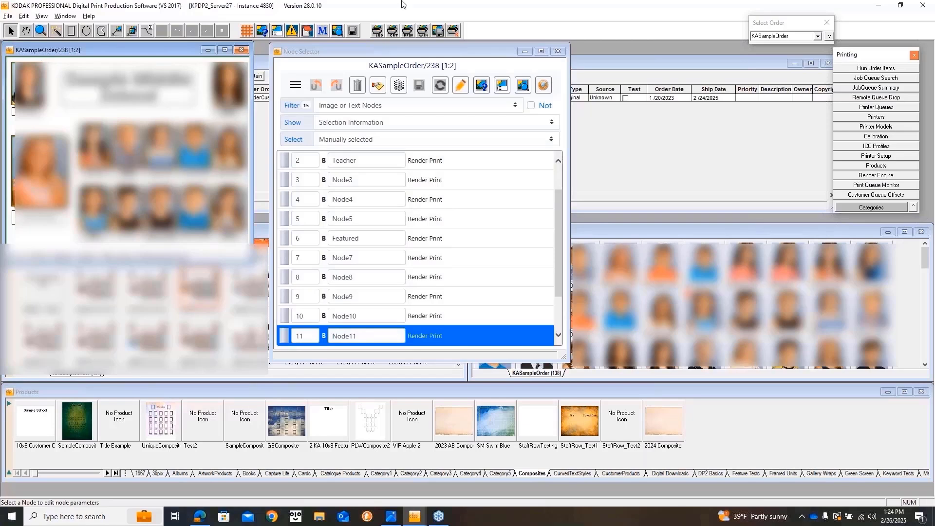
{"action": "left_click", "coordinate": [558, 54]}
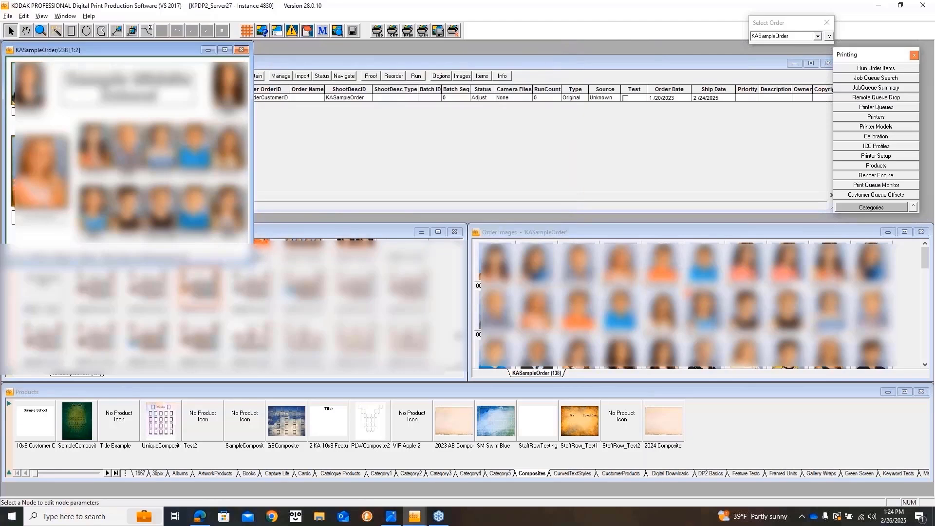
Close the KASampleOrder/238 composite and return to the help window's Exporting Images page.
{"action": "left_click", "coordinate": [243, 51]}
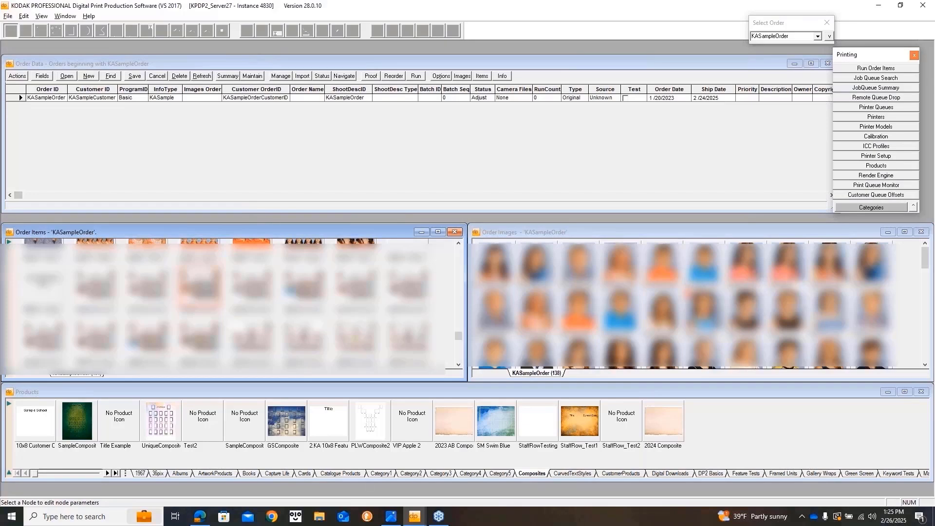
{"action": "left_click", "coordinate": [416, 516]}
{"action": "left_click", "coordinate": [455, 484]}
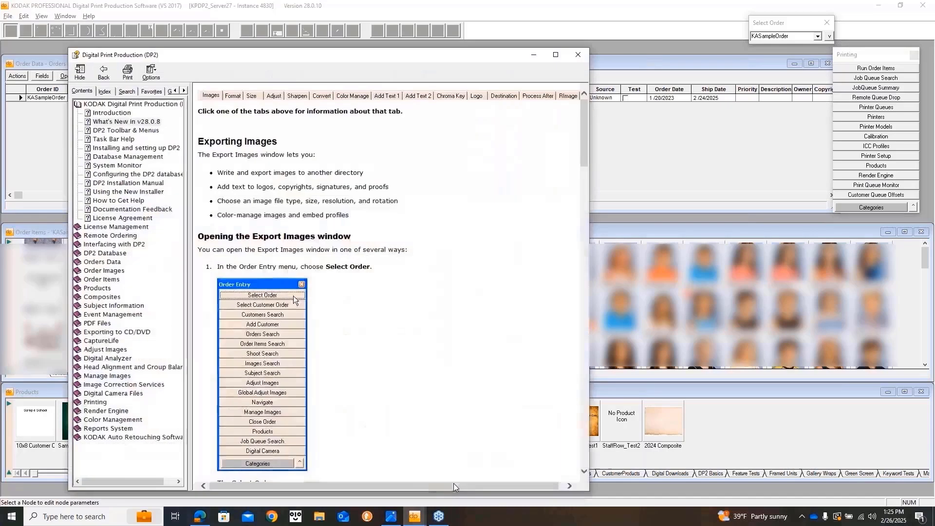
Read the What's New in v28.0 help page and follow its Macro Modifiers link.
{"action": "left_click", "coordinate": [145, 122]}
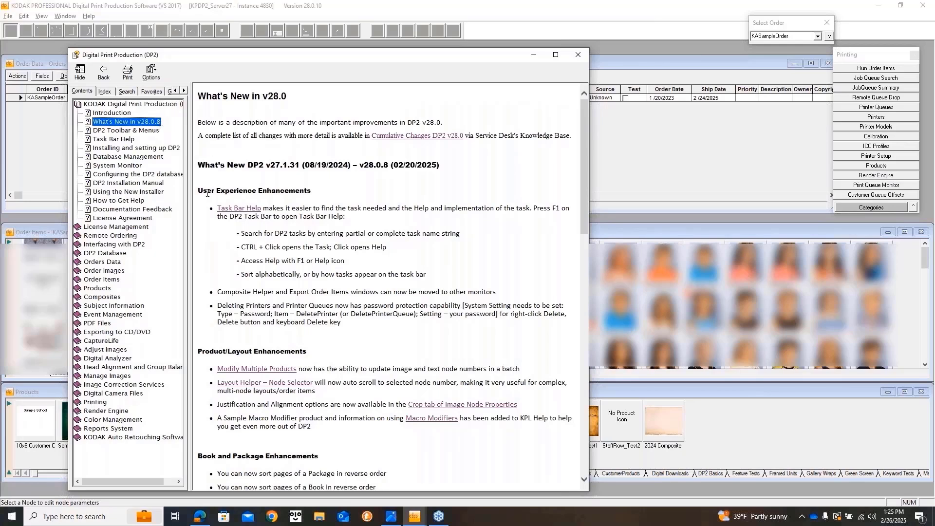
{"action": "scroll", "coordinate": [382, 361], "scroll_direction": "down", "scroll_amount": 3}
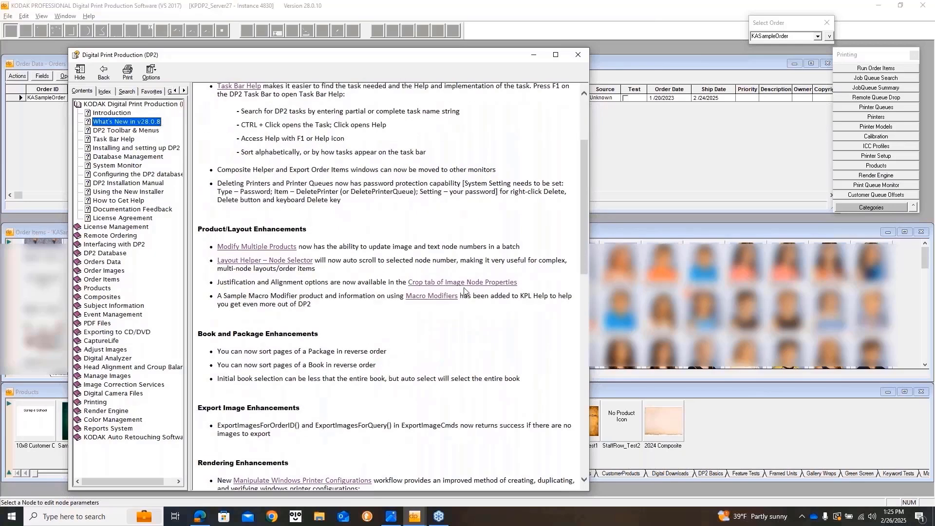
{"action": "left_click", "coordinate": [420, 301]}
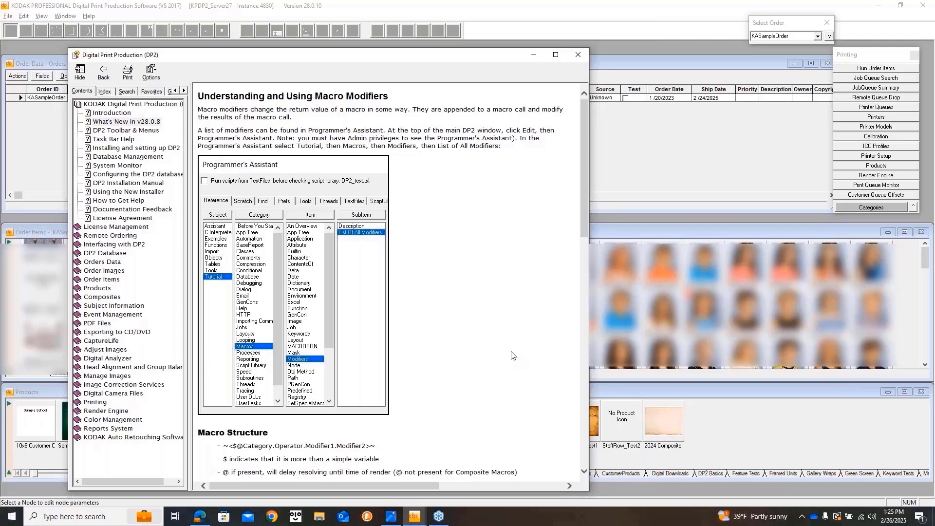
Widen the help window to read all the macro modifier examples, then minimize it.
{"action": "scroll", "coordinate": [510, 351], "scroll_direction": "down", "scroll_amount": 15}
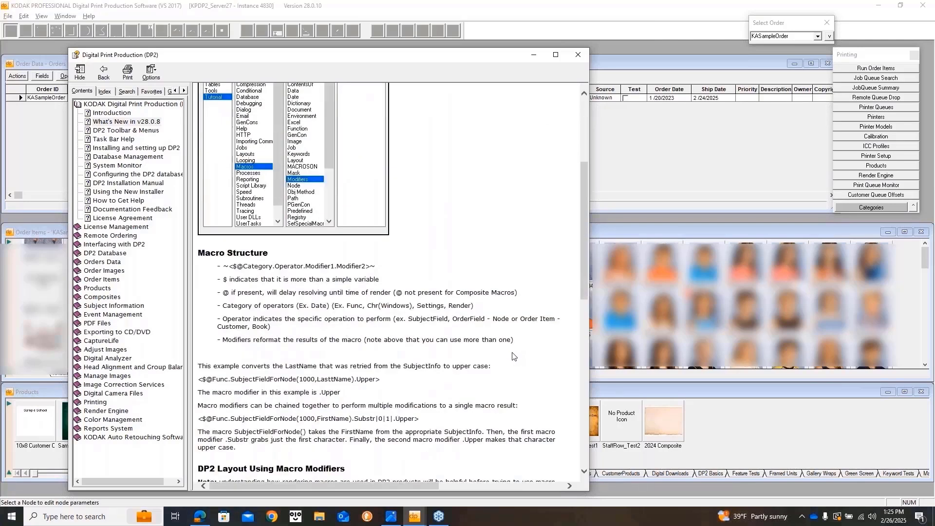
{"action": "scroll", "coordinate": [522, 331], "scroll_direction": "down", "scroll_amount": 3}
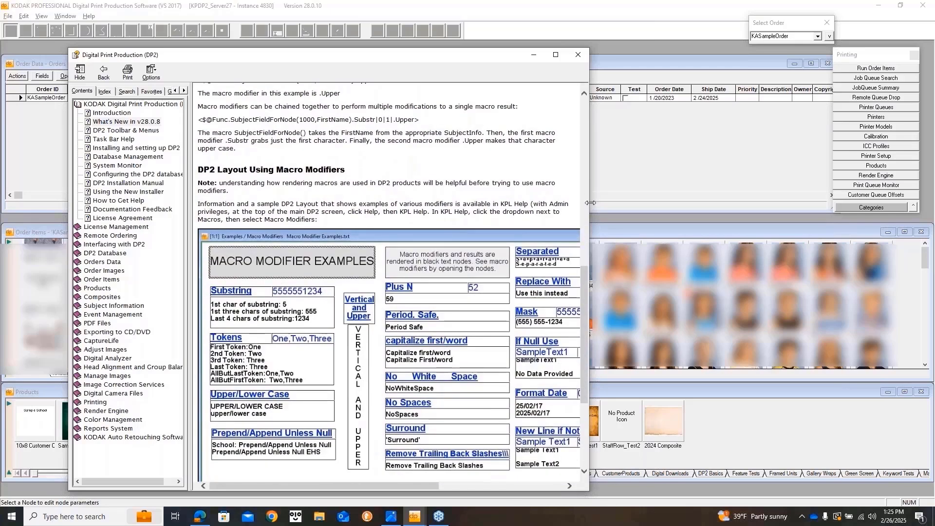
{"action": "left_click_drag", "start_coordinate": [591, 205], "coordinate": [798, 192]}
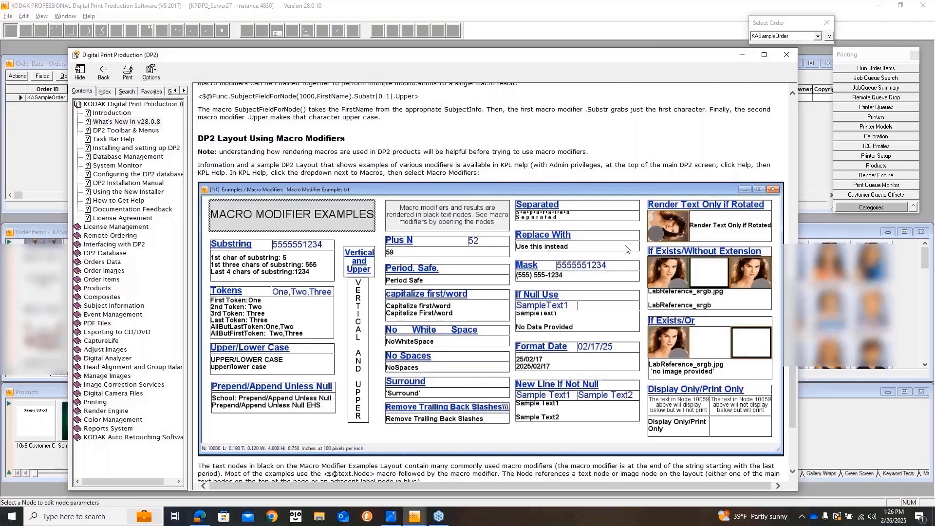
{"action": "scroll", "coordinate": [625, 250], "scroll_direction": "up", "scroll_amount": 5}
{"action": "scroll", "coordinate": [730, 390], "scroll_direction": "down", "scroll_amount": 8}
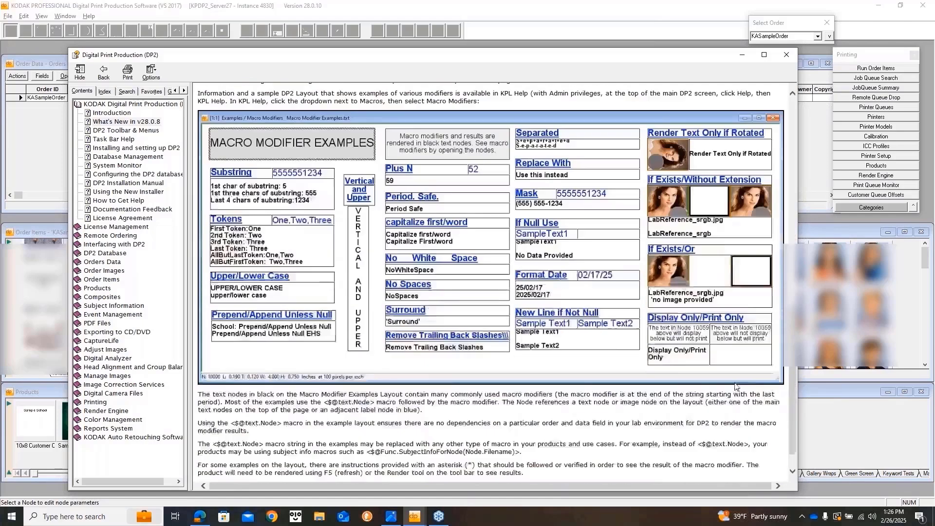
{"action": "scroll", "coordinate": [736, 386], "scroll_direction": "down", "scroll_amount": 2}
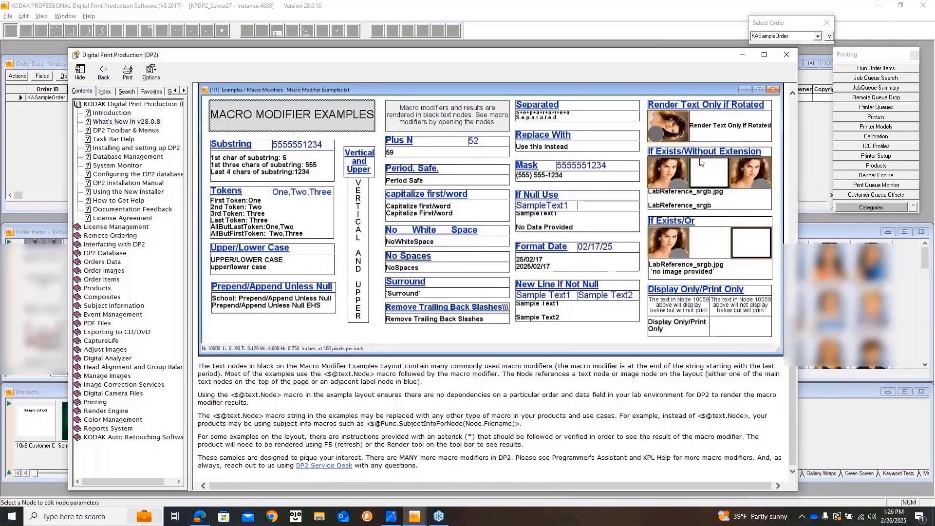
{"action": "left_click", "coordinate": [731, 52]}
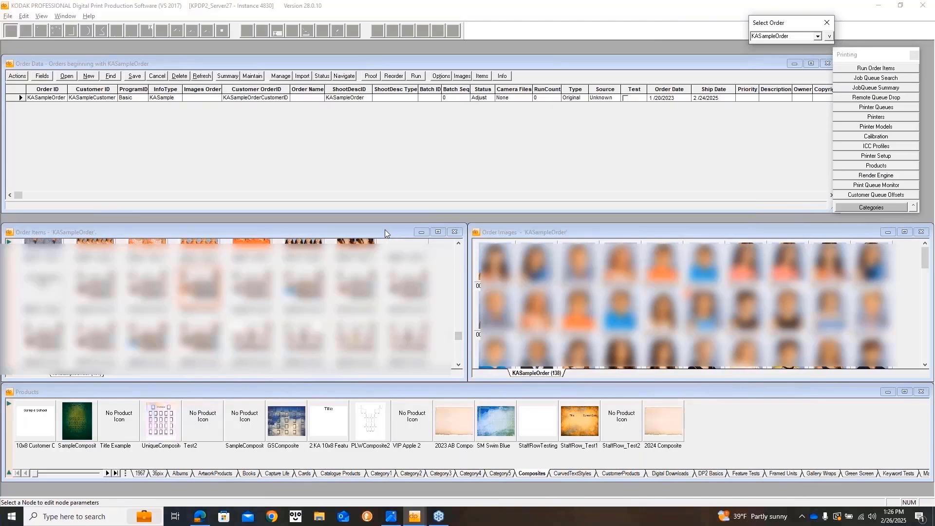
{"action": "left_click_drag", "start_coordinate": [460, 334], "coordinate": [460, 355]}
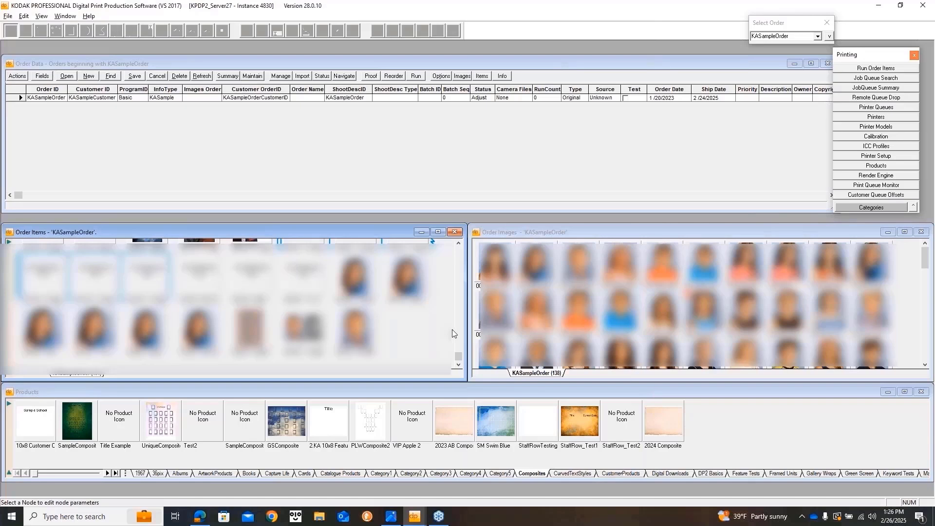
Switch the Products window to Feature Tests and open Justifynode as a rendered layout.
{"action": "left_click", "coordinate": [747, 474]}
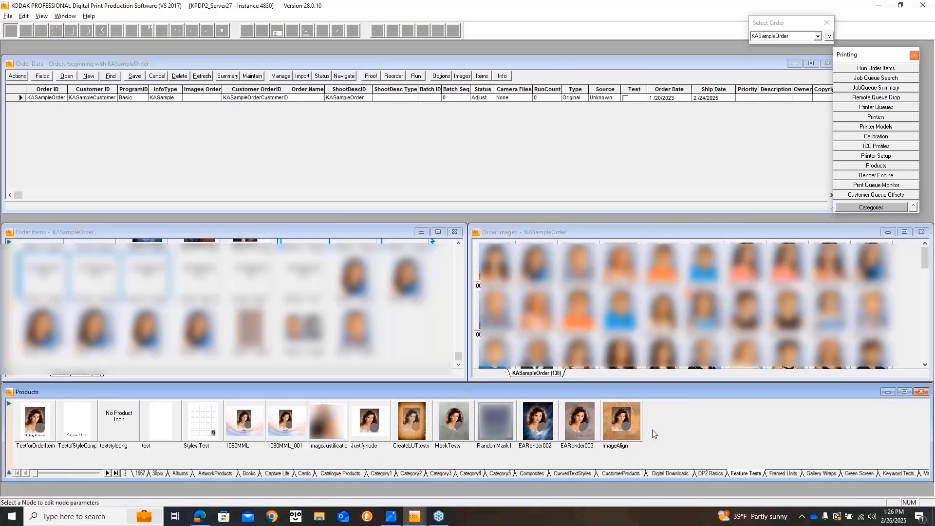
{"action": "double_click", "coordinate": [372, 417]}
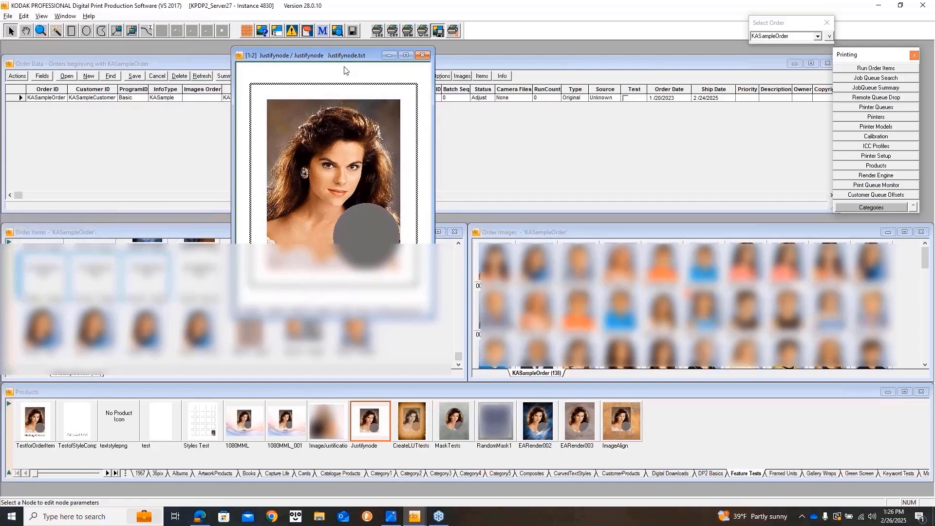
Set Node10000's preserved crop to Left and Top justification, preview it, then close Justifynode.
{"action": "left_click", "coordinate": [263, 31]}
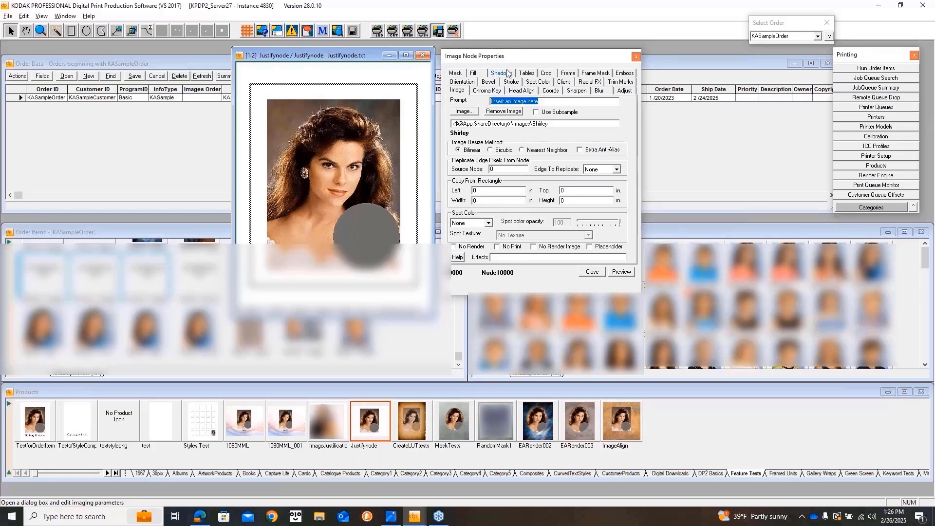
{"action": "left_click", "coordinate": [547, 74]}
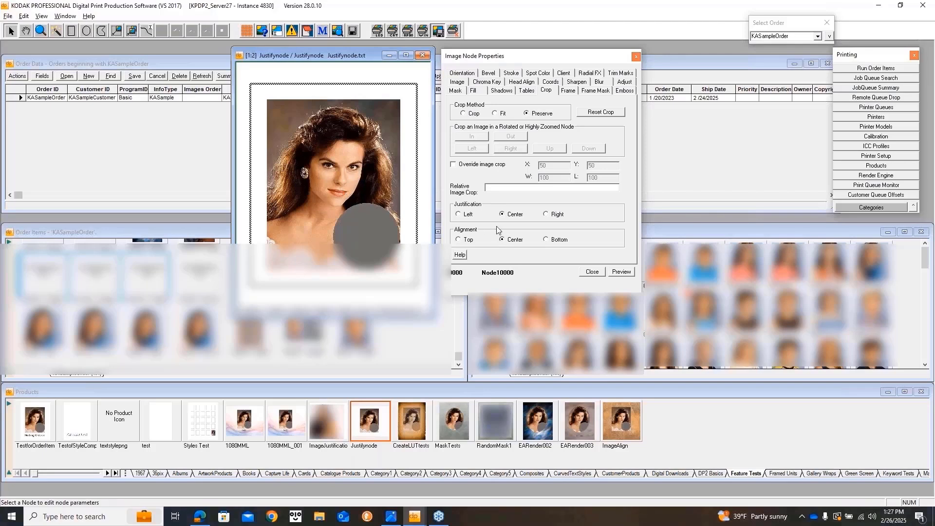
{"action": "left_click", "coordinate": [458, 215]}
{"action": "left_click", "coordinate": [619, 272]}
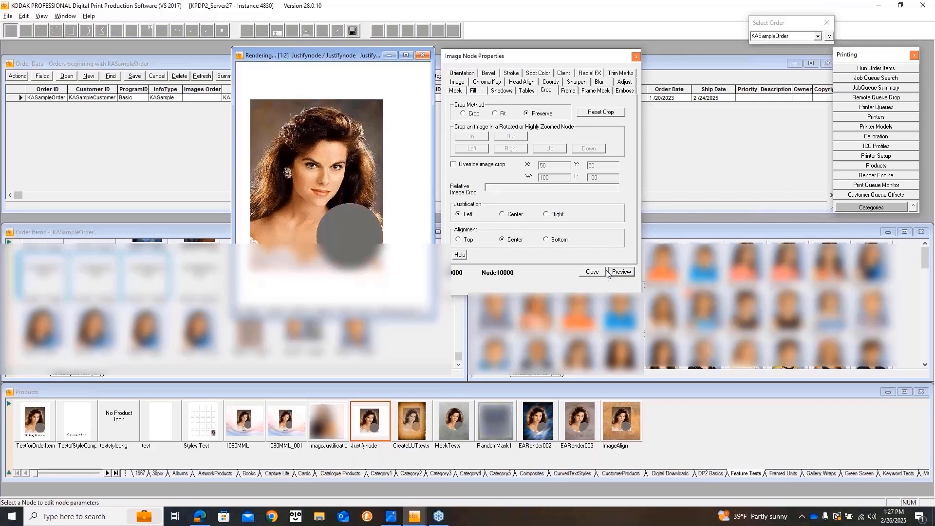
{"action": "left_click", "coordinate": [459, 239]}
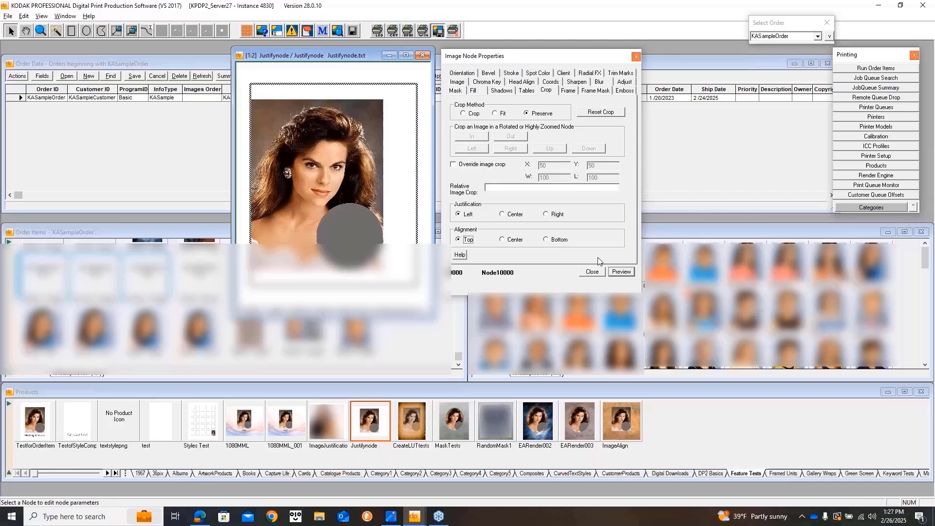
{"action": "left_click", "coordinate": [619, 272]}
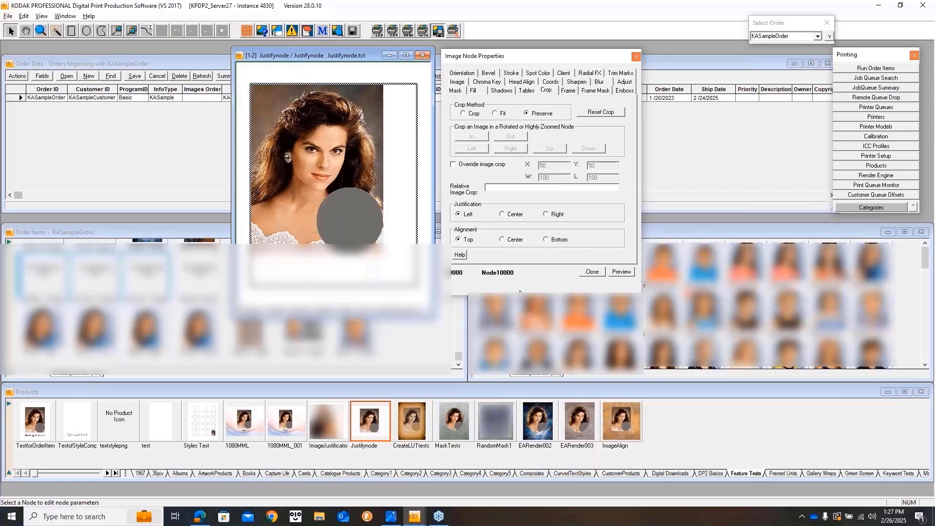
{"action": "left_click", "coordinate": [422, 54]}
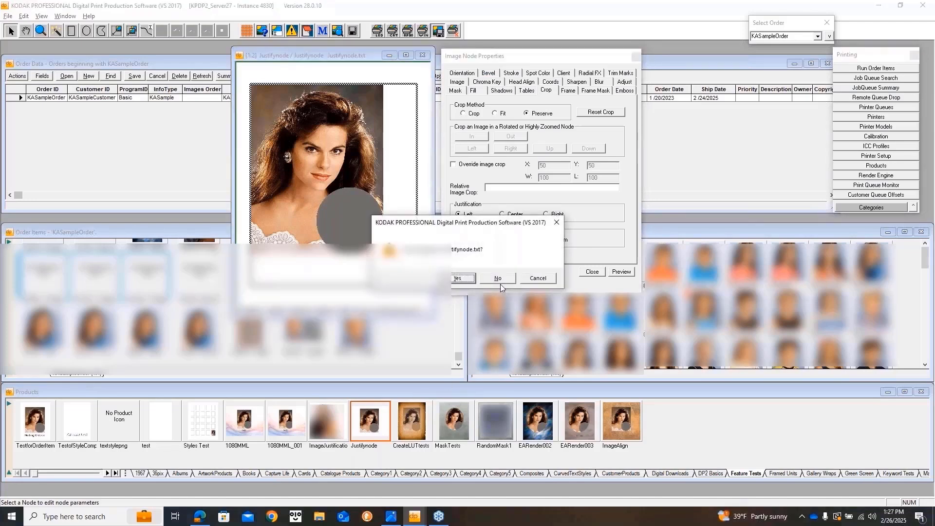
Discard Justifynode's changes and open order item 604's layout beside the order grid.
{"action": "left_click", "coordinate": [499, 280]}
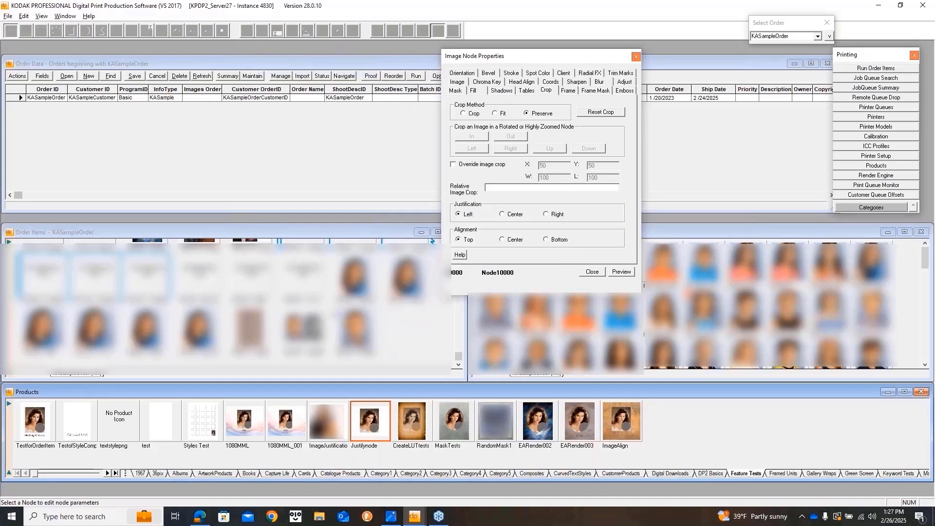
{"action": "scroll", "coordinate": [336, 315], "scroll_direction": "up", "scroll_amount": 1}
{"action": "double_click", "coordinate": [199, 276]}
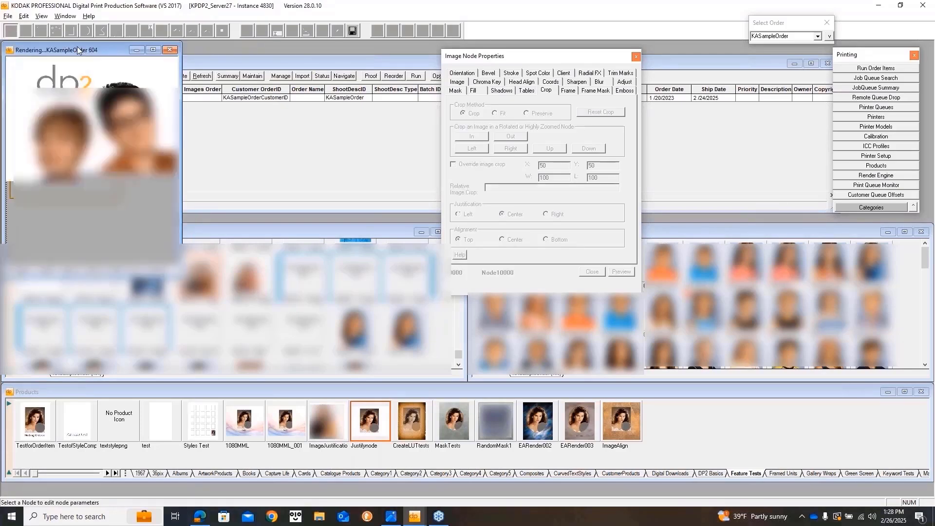
{"action": "left_click_drag", "start_coordinate": [185, 77], "coordinate": [297, 65]}
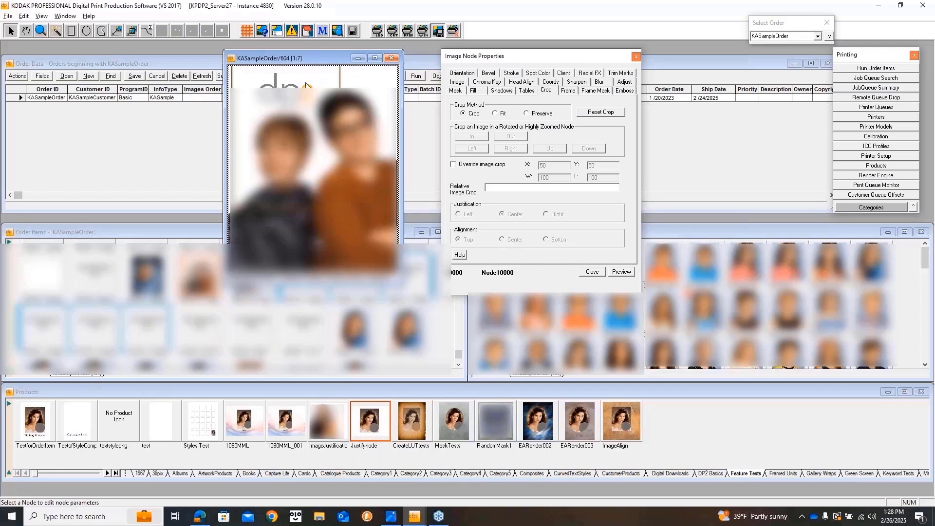
Inspect the logo node's Fit, Right, Top crop settings, then close both windows.
{"action": "left_click", "coordinate": [306, 83]}
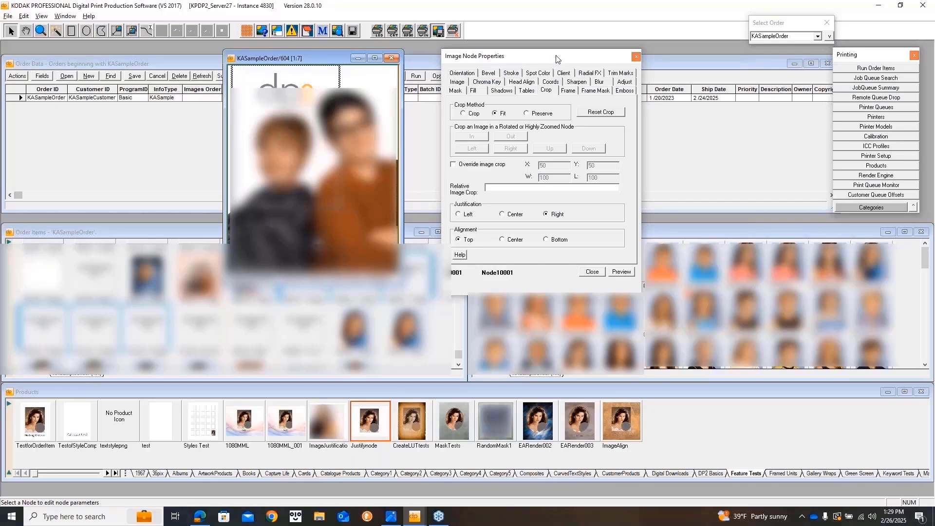
{"action": "left_click", "coordinate": [636, 56]}
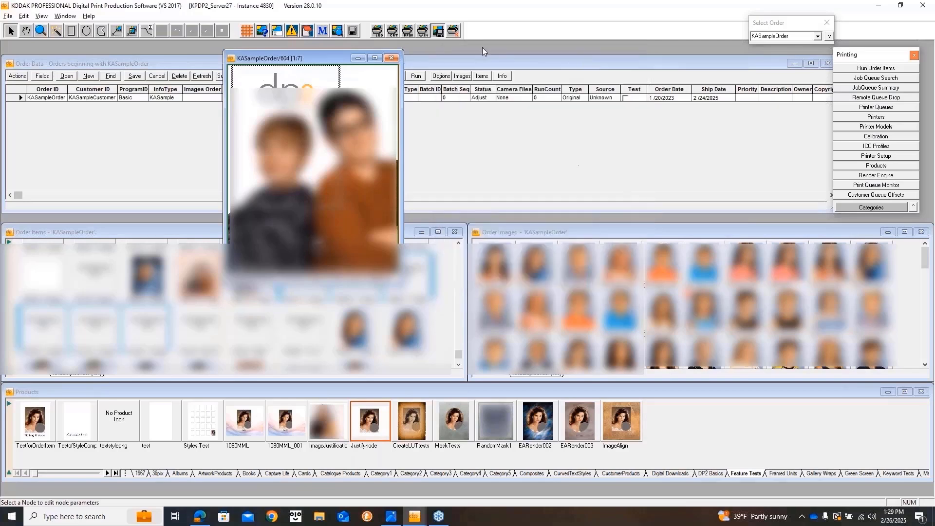
{"action": "left_click", "coordinate": [392, 59]}
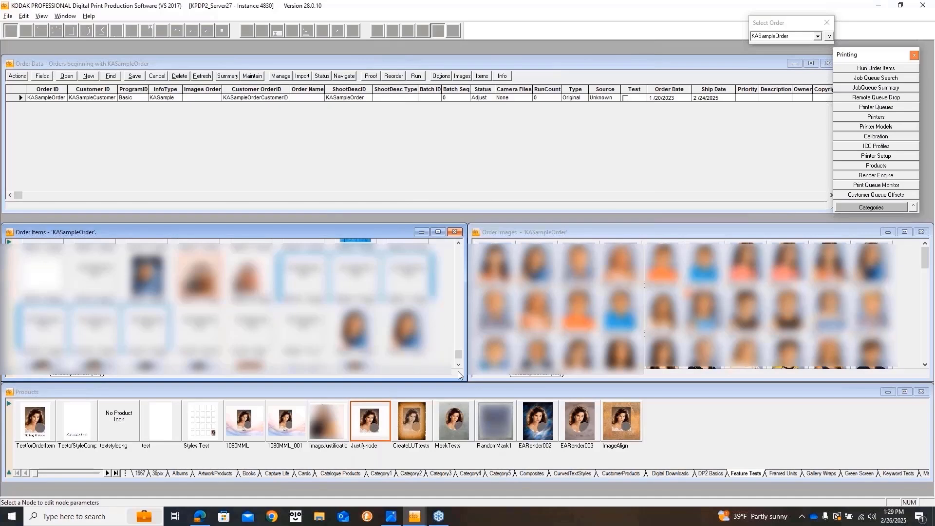
Select three thumbnails in KASampleOrder's Order Items window.
{"action": "scroll", "coordinate": [457, 355], "scroll_direction": "down", "scroll_amount": 2}
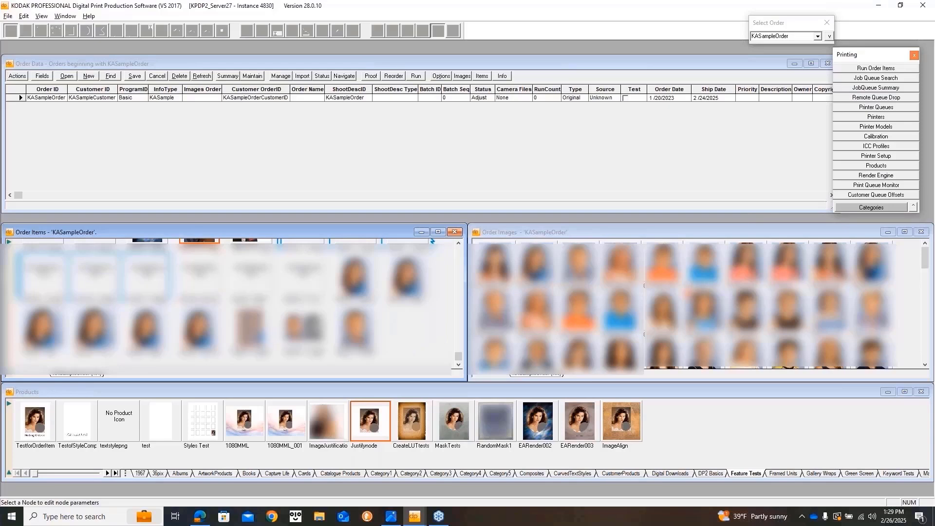
{"action": "left_click", "coordinate": [258, 336]}
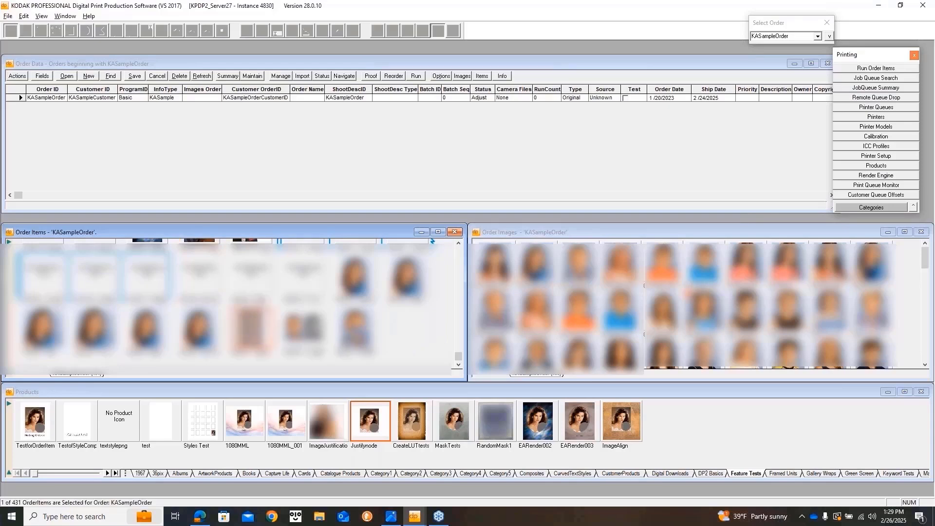
{"action": "left_click", "coordinate": [358, 328], "text": "shift"}
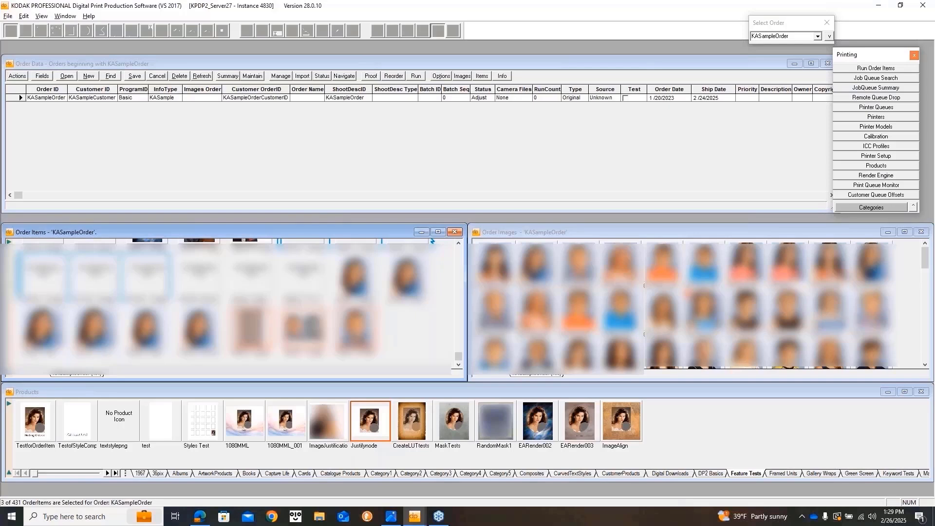
{"action": "right_click", "coordinate": [358, 329]}
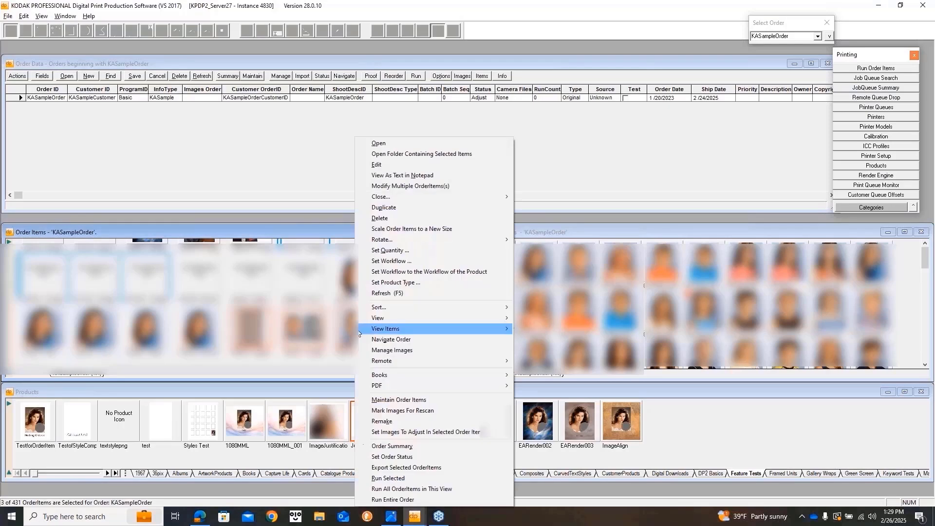
{"action": "mouse_move", "coordinate": [444, 316]}
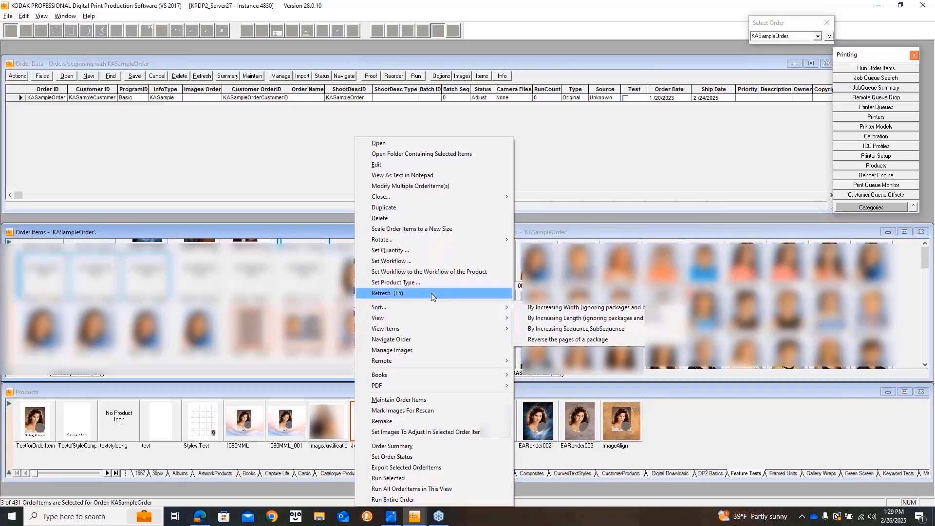
{"action": "mouse_move", "coordinate": [486, 308]}
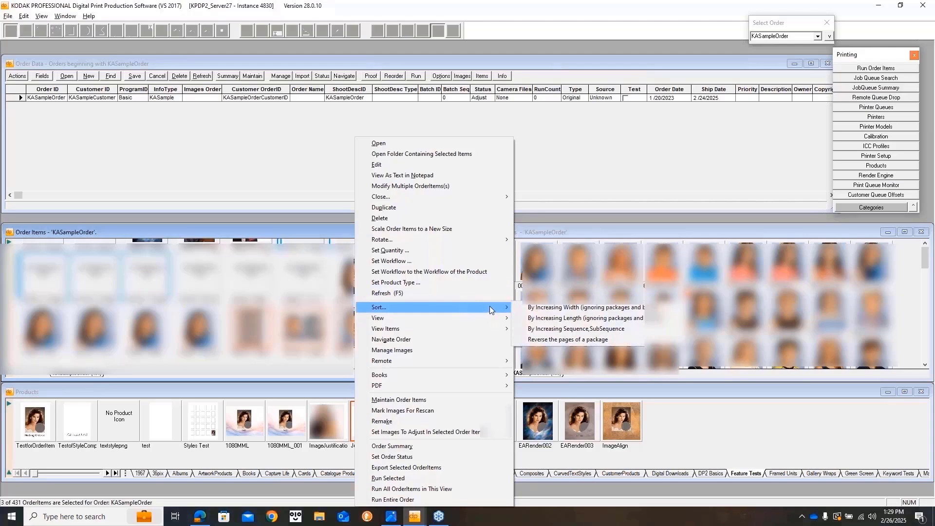
{"action": "left_click", "coordinate": [544, 312]}
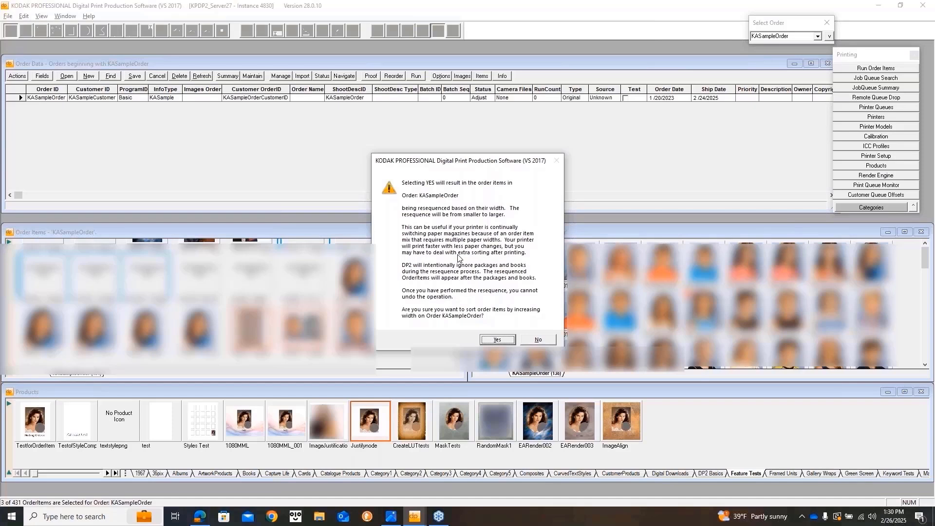
{"action": "left_click", "coordinate": [540, 341]}
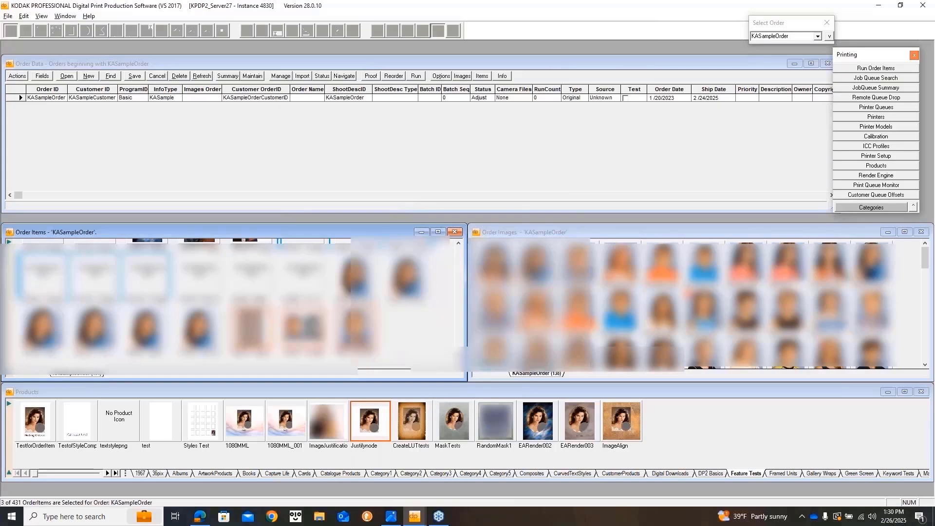
Apply Sort > Reverse the pages of a package to the selected order items.
{"action": "right_click", "coordinate": [360, 348]}
{"action": "mouse_move", "coordinate": [445, 326]}
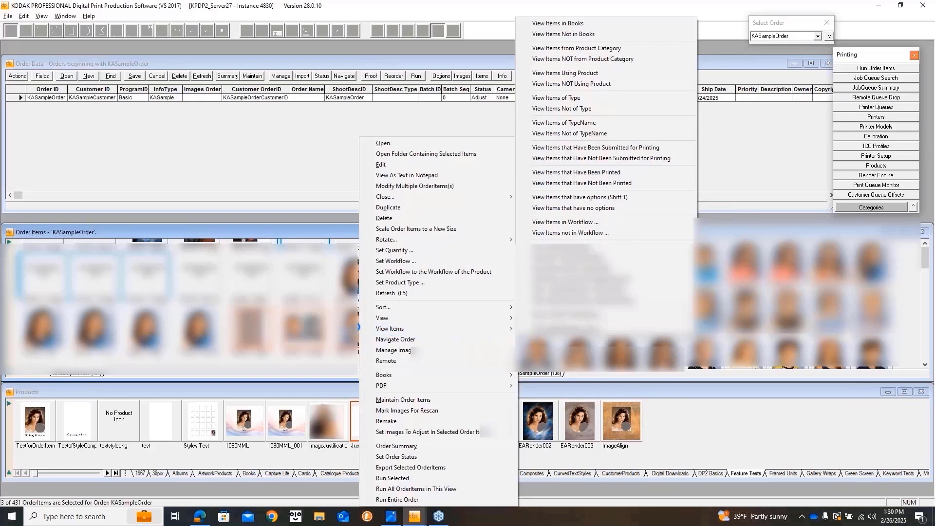
{"action": "right_click", "coordinate": [348, 325]}
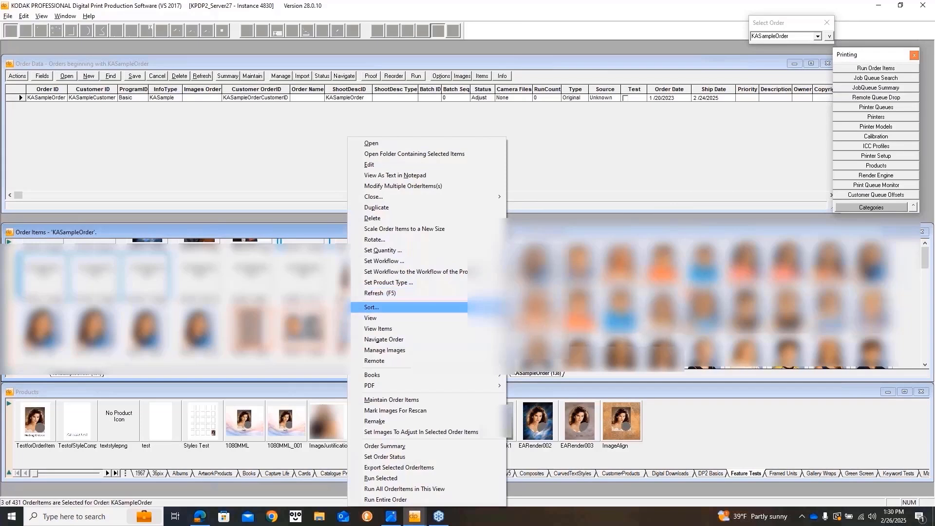
{"action": "mouse_move", "coordinate": [389, 307]}
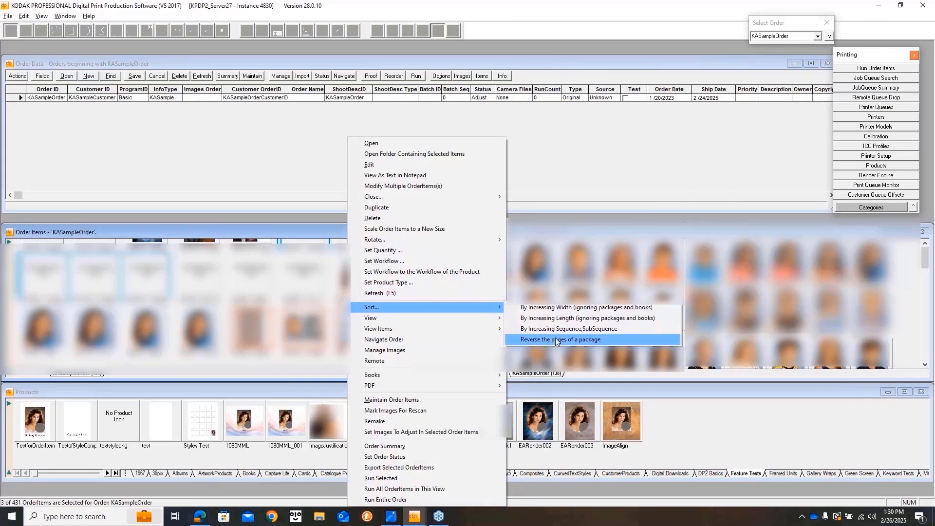
{"action": "left_click", "coordinate": [556, 339]}
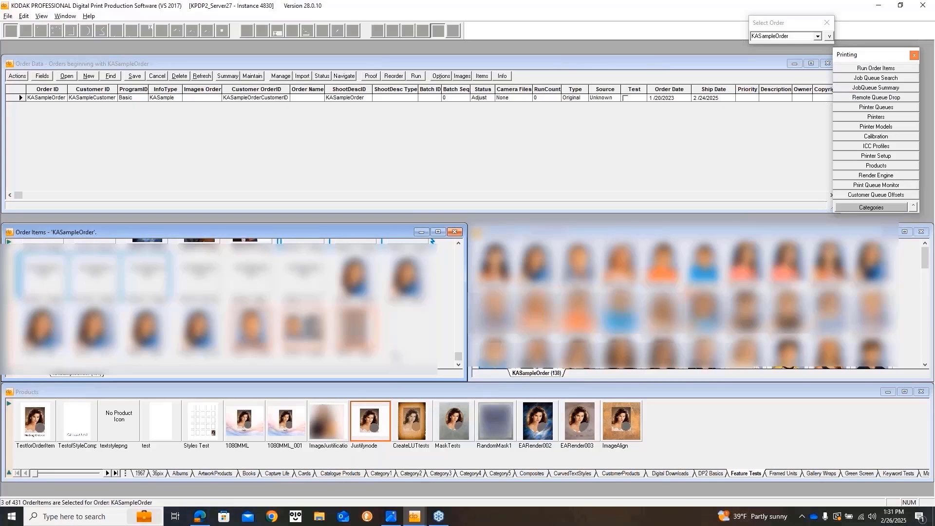
{"action": "scroll", "coordinate": [385, 331], "scroll_direction": "up", "scroll_amount": 1}
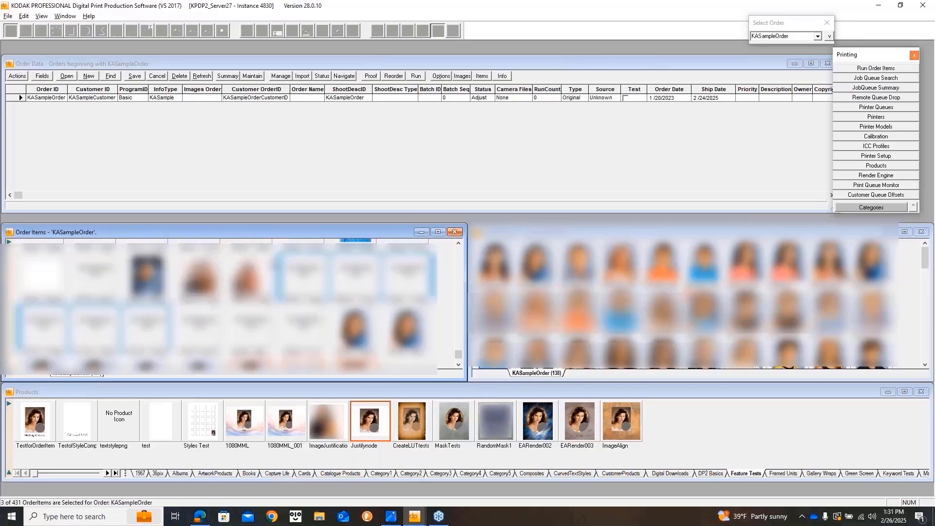
Start Books > Reverse the pages of a book, decline for book 4, then select two more items.
{"action": "right_click", "coordinate": [300, 283]}
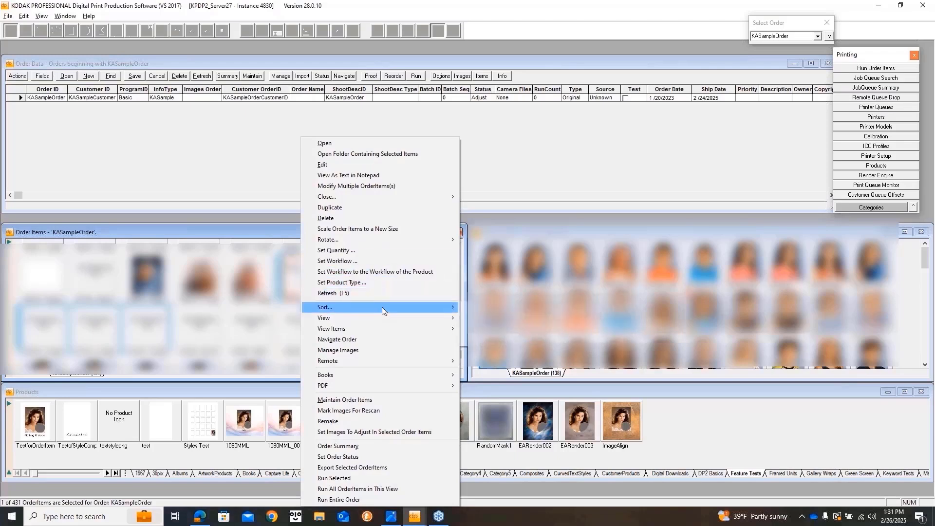
{"action": "mouse_move", "coordinate": [445, 375]}
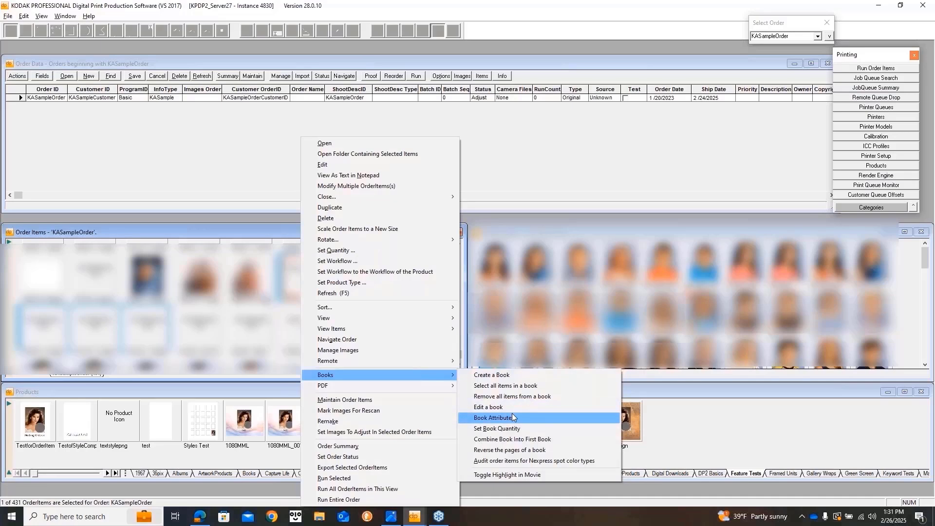
{"action": "left_click", "coordinate": [539, 450]}
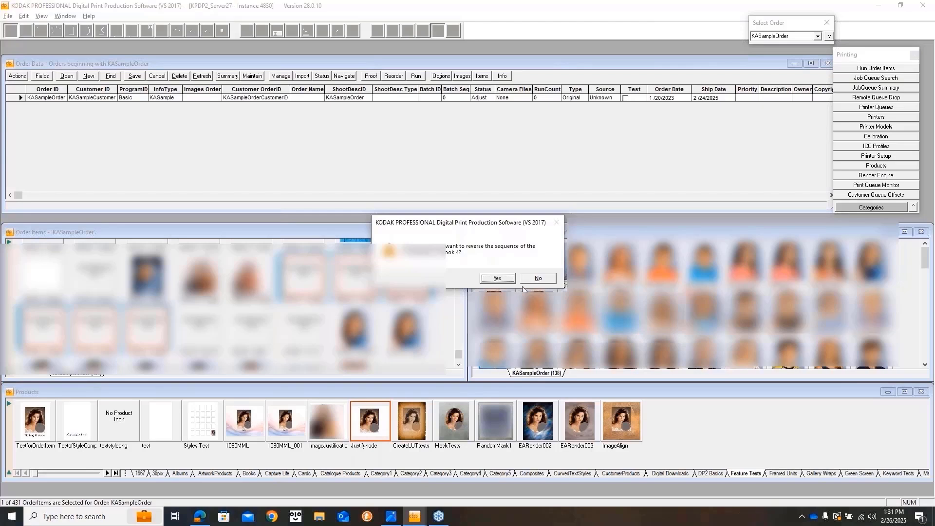
{"action": "left_click", "coordinate": [541, 279]}
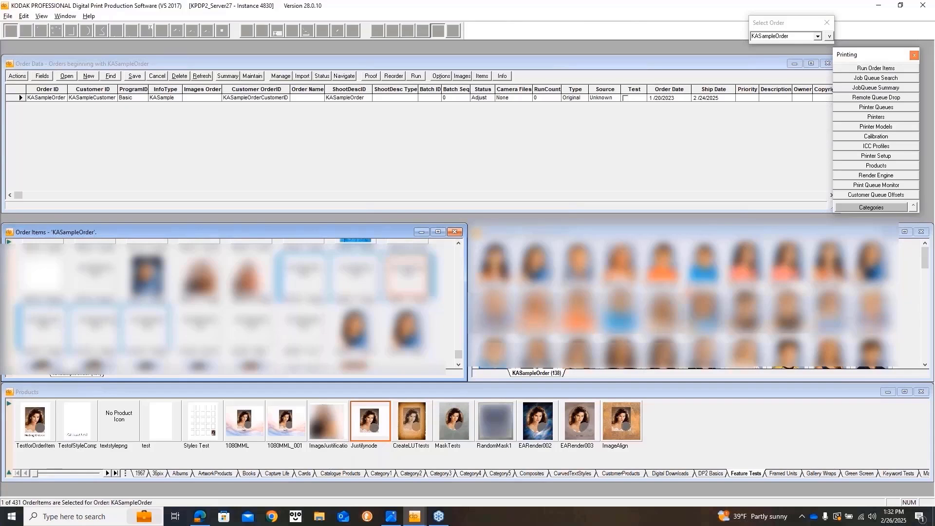
{"action": "left_click", "coordinate": [102, 322], "text": "ctrl"}
{"action": "left_click", "coordinate": [308, 283], "text": "ctrl"}
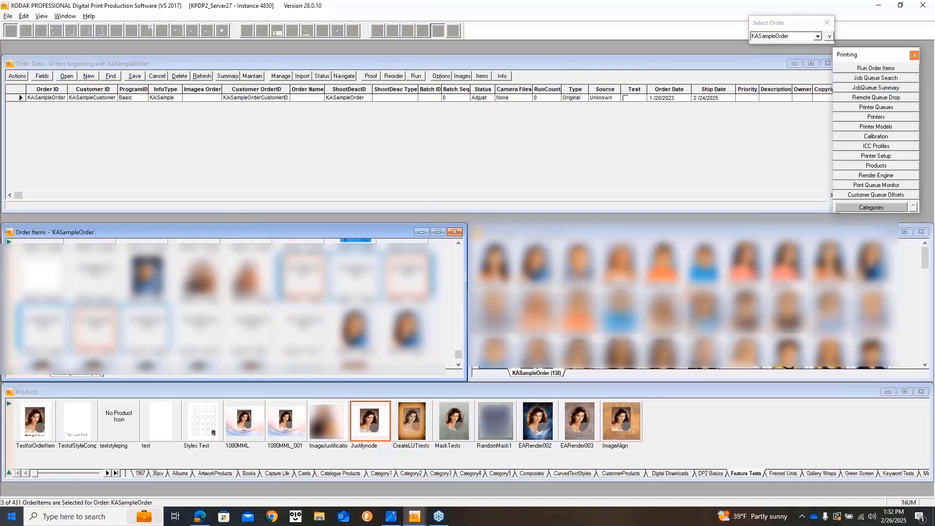
Bring the help window forward and scroll the What's New in v28.0.8 enhancements list.
{"action": "left_click", "coordinate": [415, 516]}
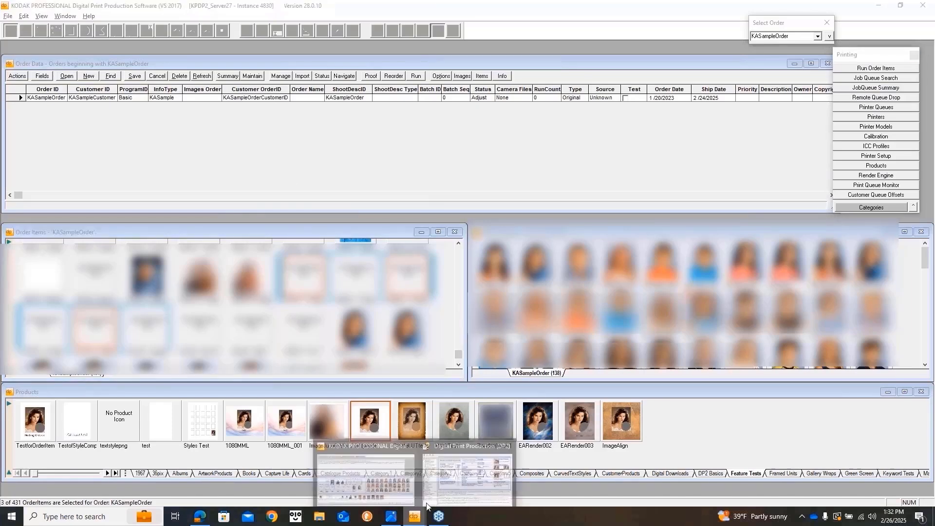
{"action": "left_click", "coordinate": [449, 486]}
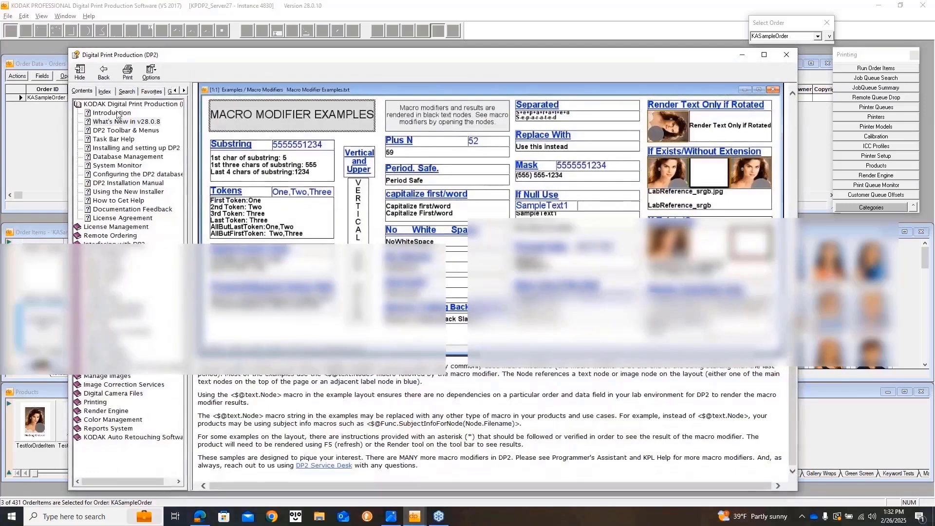
{"action": "left_click", "coordinate": [129, 124]}
{"action": "scroll", "coordinate": [375, 266], "scroll_direction": "down", "scroll_amount": 8}
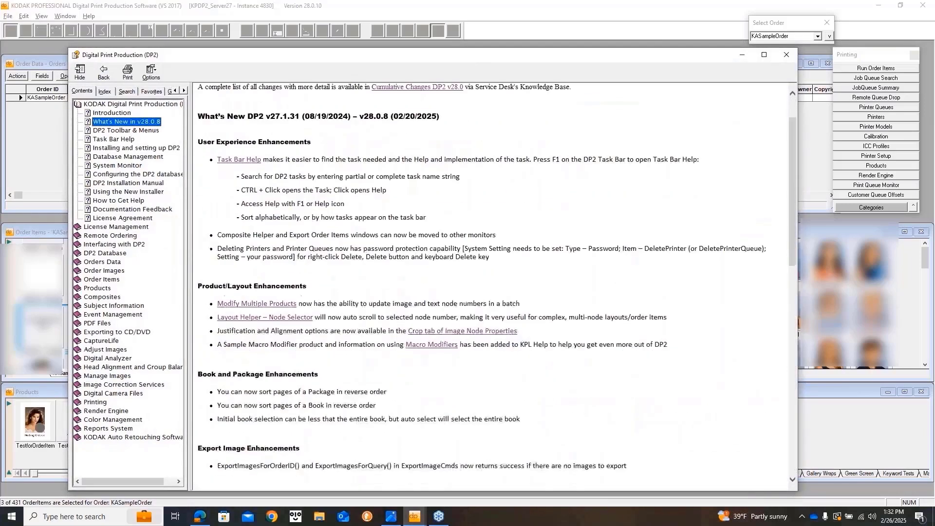
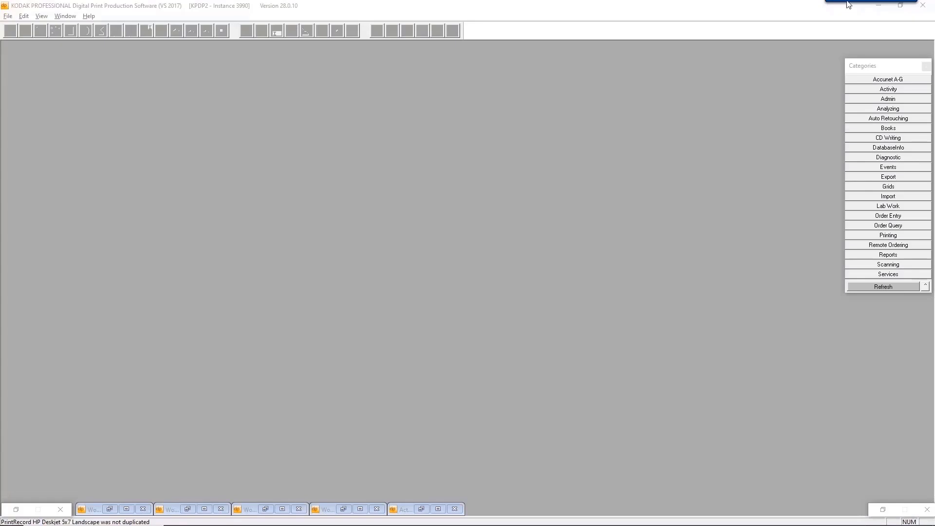
Open the Printer Data grid from the Printing functions.
{"action": "left_click", "coordinate": [904, 290]}
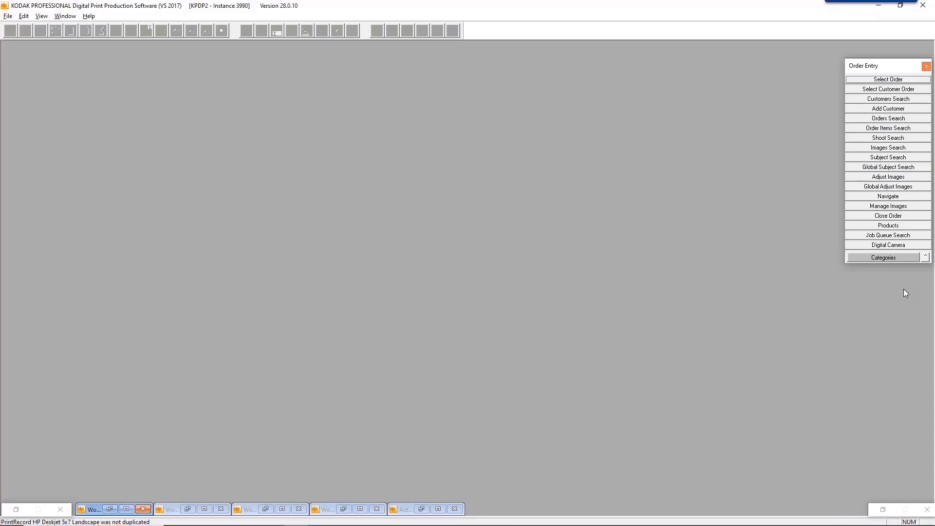
{"action": "left_click", "coordinate": [893, 259]}
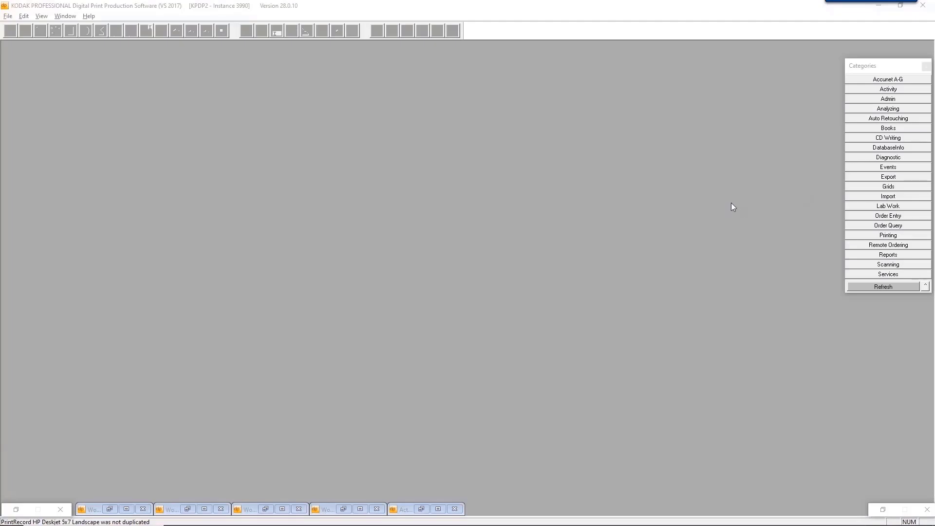
{"action": "left_click", "coordinate": [896, 235]}
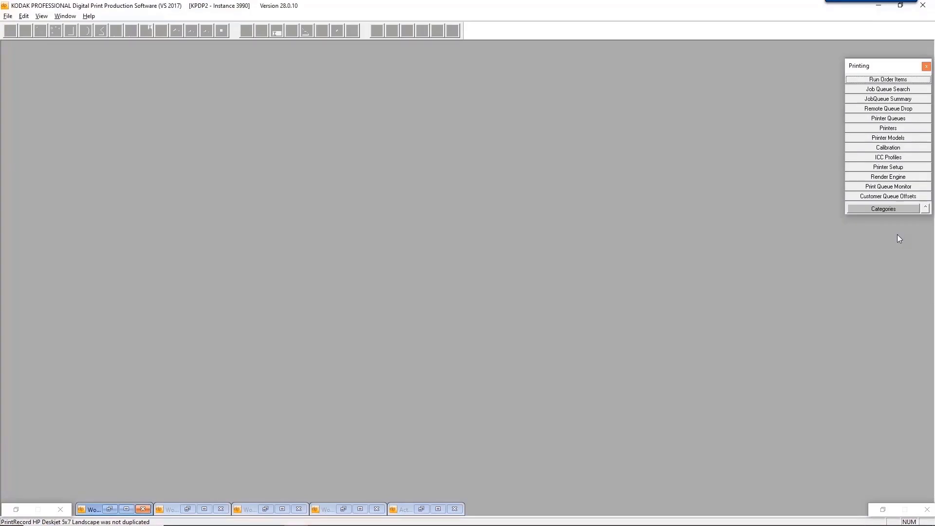
{"action": "left_click", "coordinate": [878, 129]}
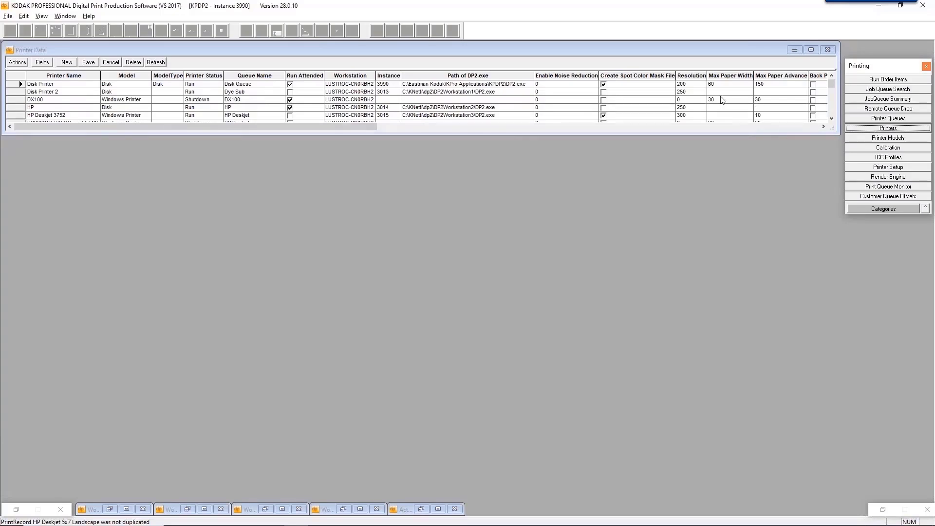
Enlarge the grid, sort printers by Model, and bring up HP Deskjet 3752's row actions.
{"action": "left_click_drag", "start_coordinate": [89, 135], "coordinate": [90, 182]}
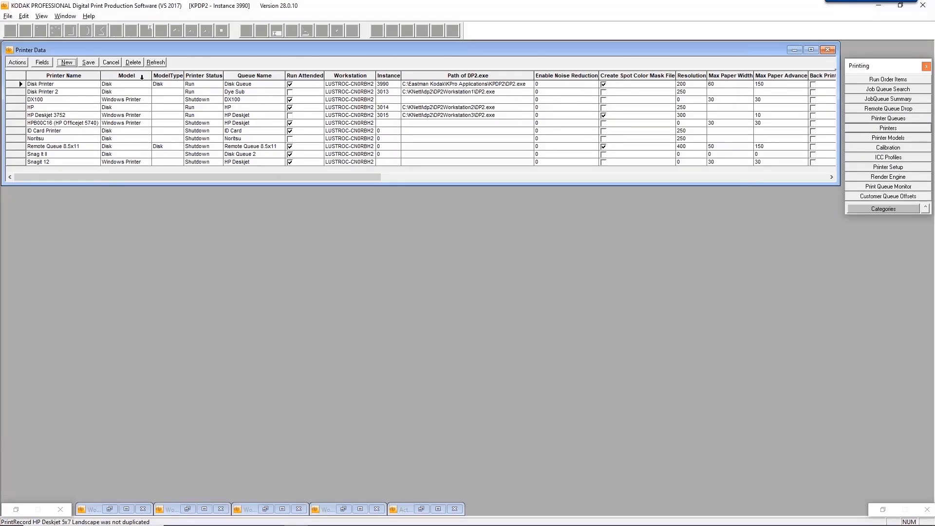
{"action": "left_click", "coordinate": [140, 76]}
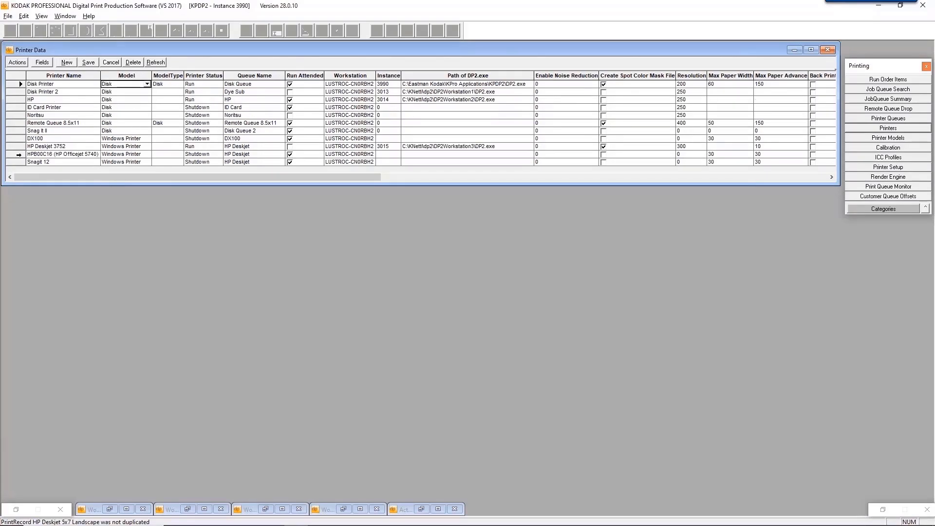
{"action": "left_click", "coordinate": [18, 147]}
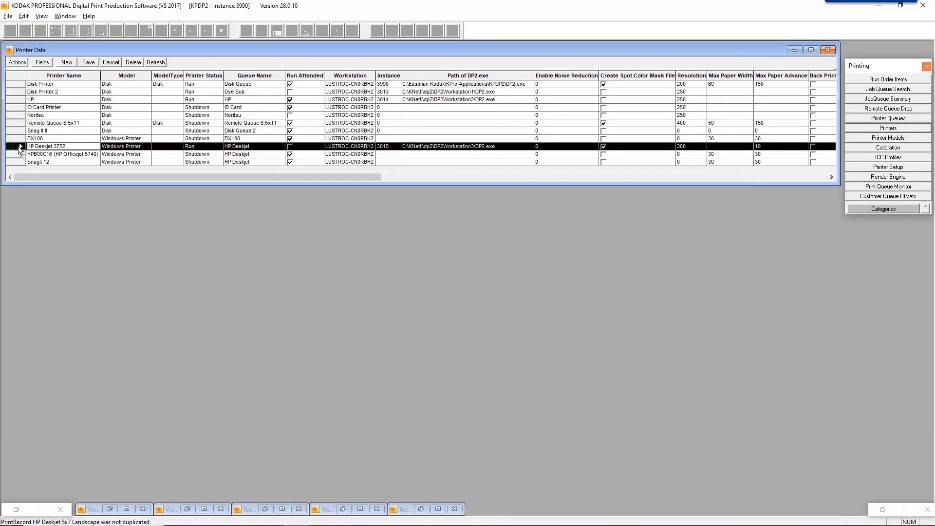
{"action": "right_click", "coordinate": [17, 150]}
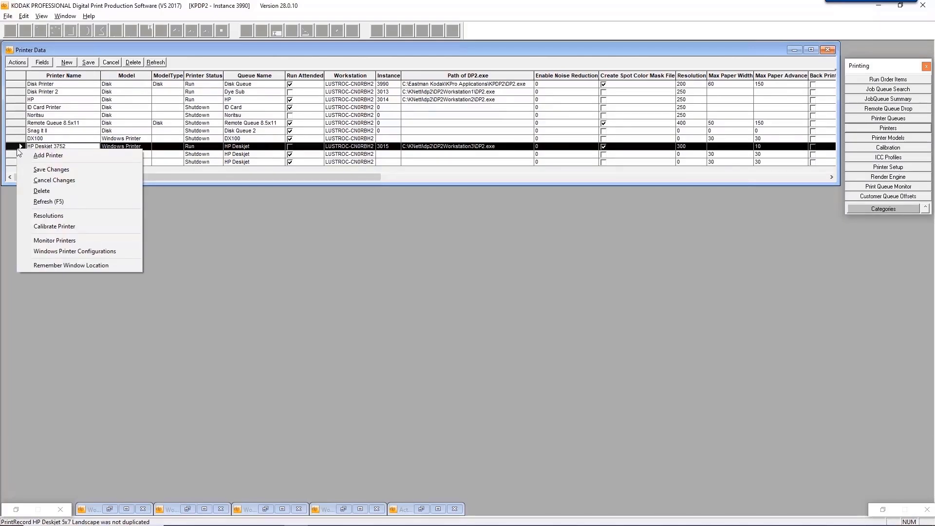
Open Windows Printer Configurations for HP Deskjet 3752 and move its window left.
{"action": "left_click", "coordinate": [86, 253]}
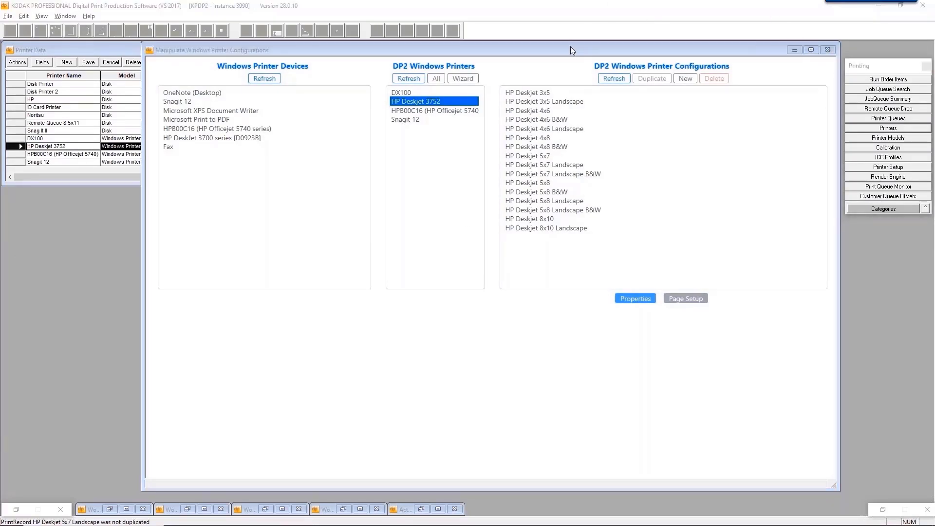
{"action": "left_click_drag", "start_coordinate": [571, 46], "coordinate": [472, 49]}
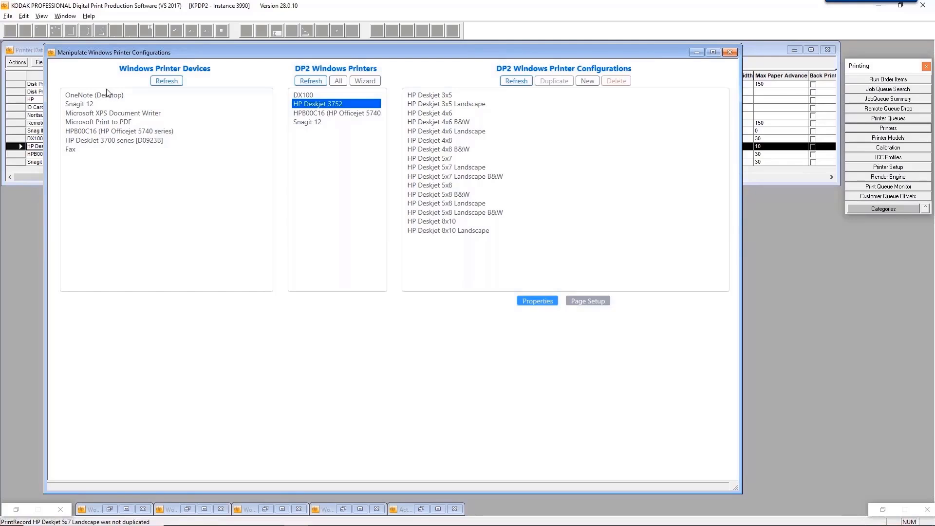
{"action": "left_click", "coordinate": [145, 73]}
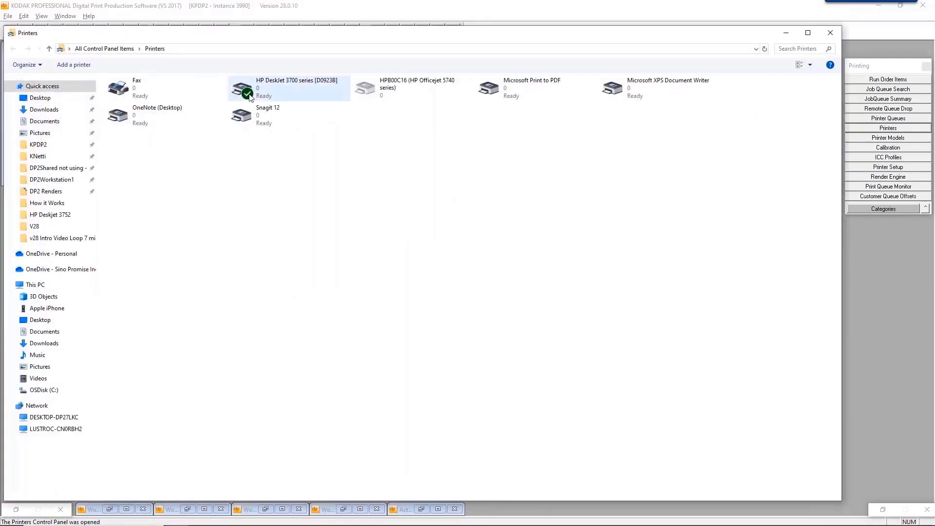
{"action": "mouse_move", "coordinate": [247, 95]}
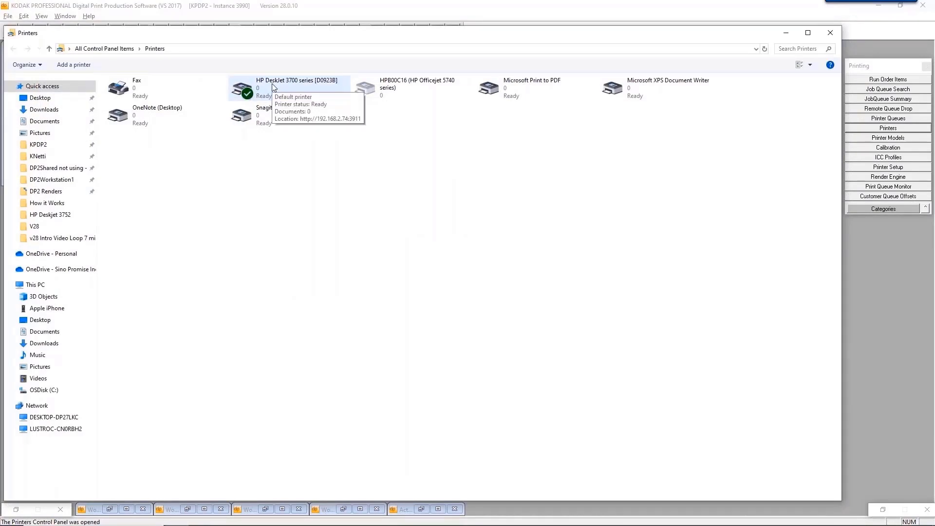
{"action": "mouse_move", "coordinate": [254, 116]}
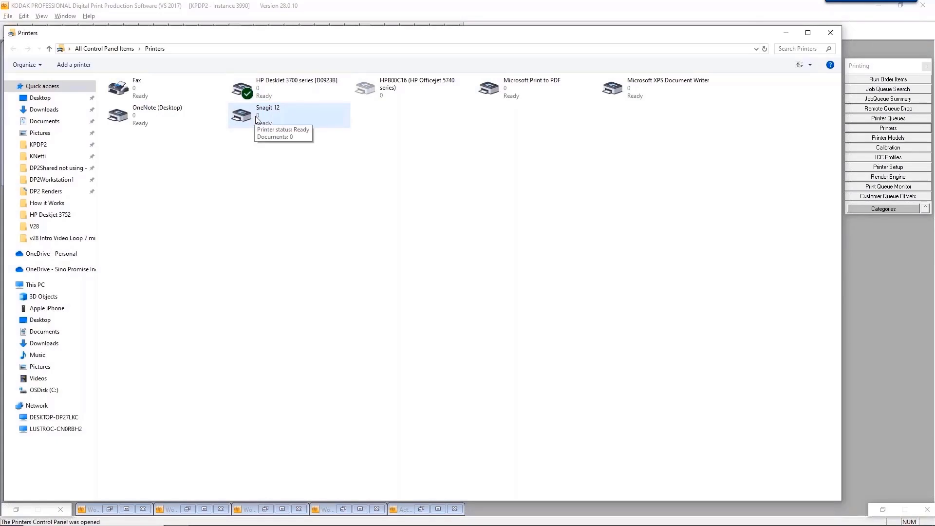
{"action": "left_click", "coordinate": [834, 34]}
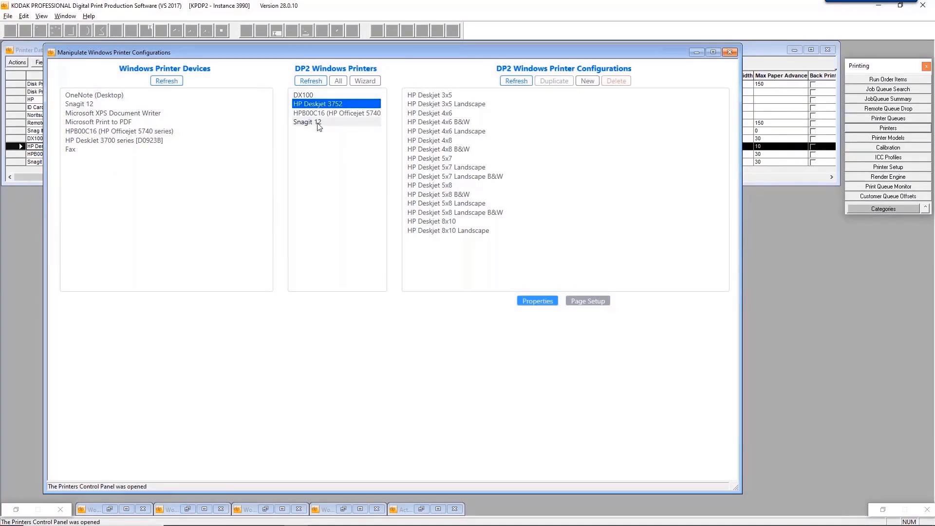
Close the full Printer Data window and show data for DP2 Windows Printers only.
{"action": "left_click_drag", "start_coordinate": [317, 58], "coordinate": [317, 136]}
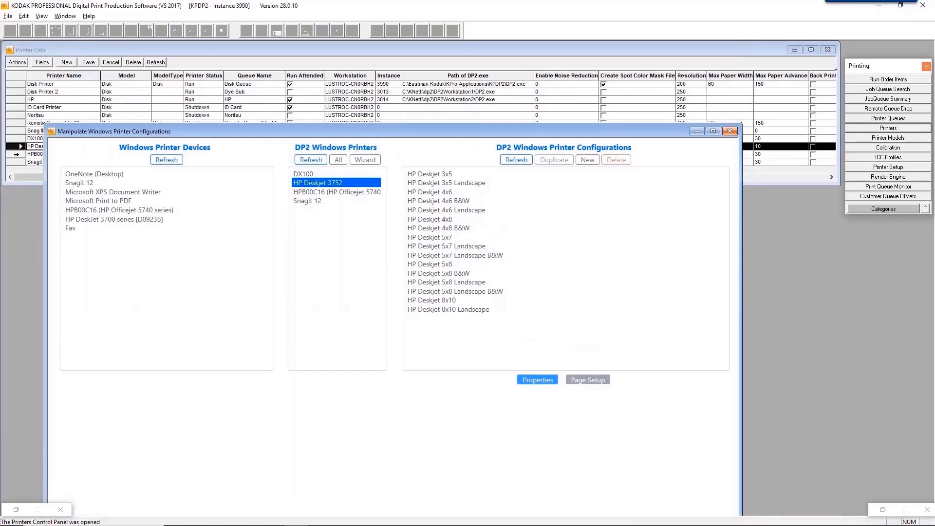
{"action": "left_click_drag", "start_coordinate": [103, 137], "coordinate": [108, 67]}
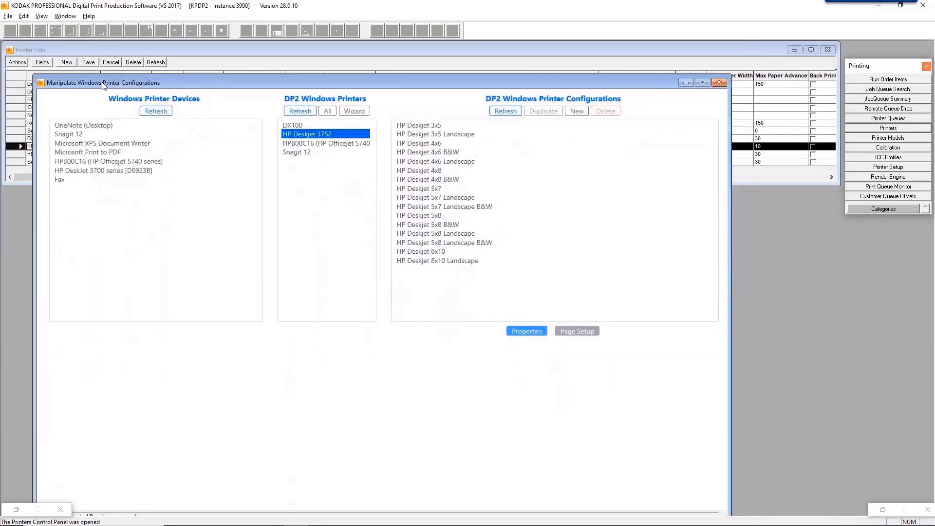
{"action": "left_click", "coordinate": [11, 51]}
{"action": "left_click", "coordinate": [12, 49]}
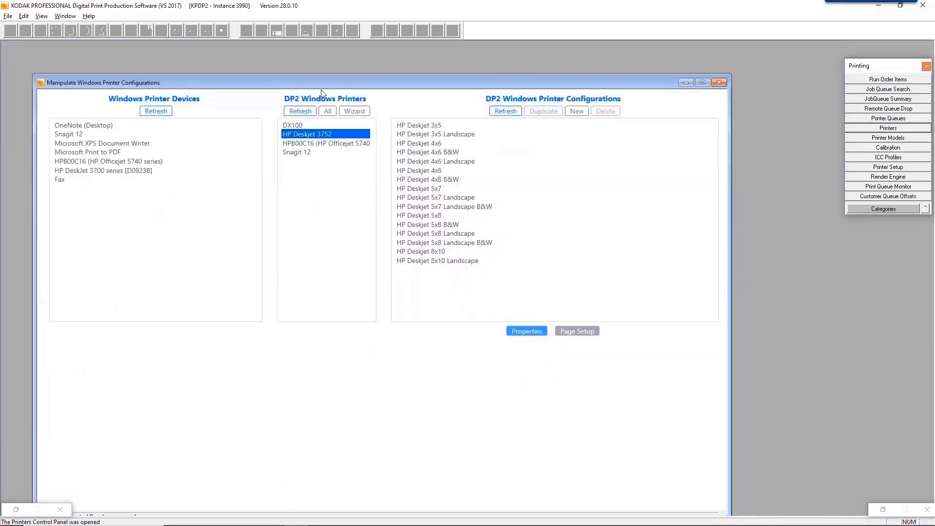
{"action": "left_click", "coordinate": [332, 101]}
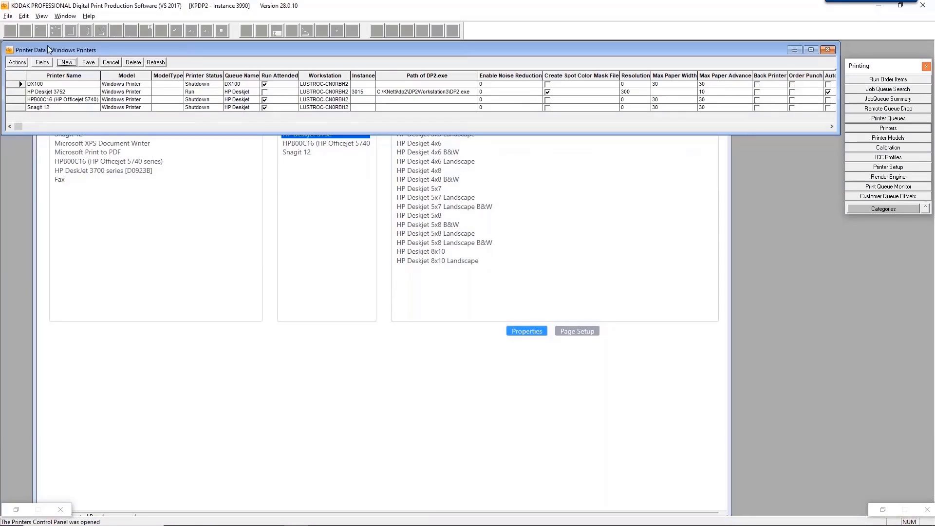
Select the HP Deskjet 4x6 Landscape configuration and open its printer Properties.
{"action": "left_click", "coordinate": [328, 337]}
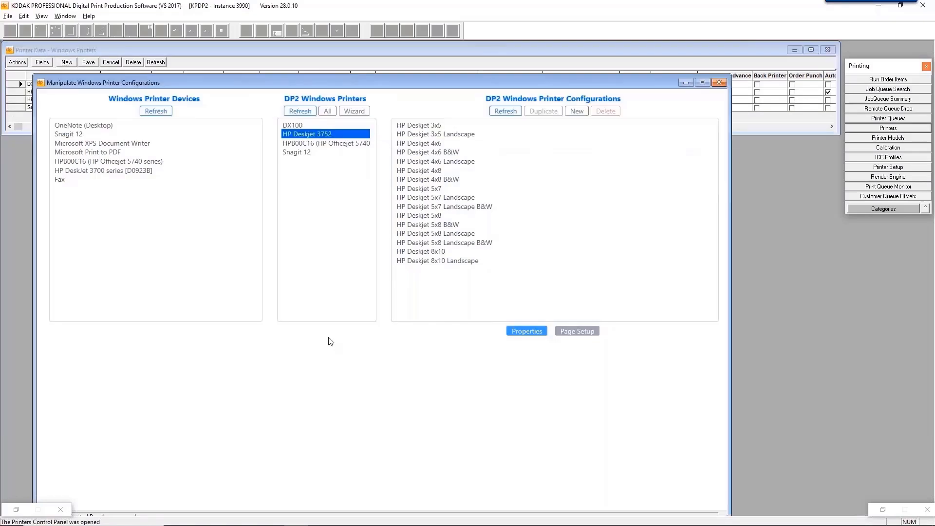
{"action": "left_click", "coordinate": [428, 134]}
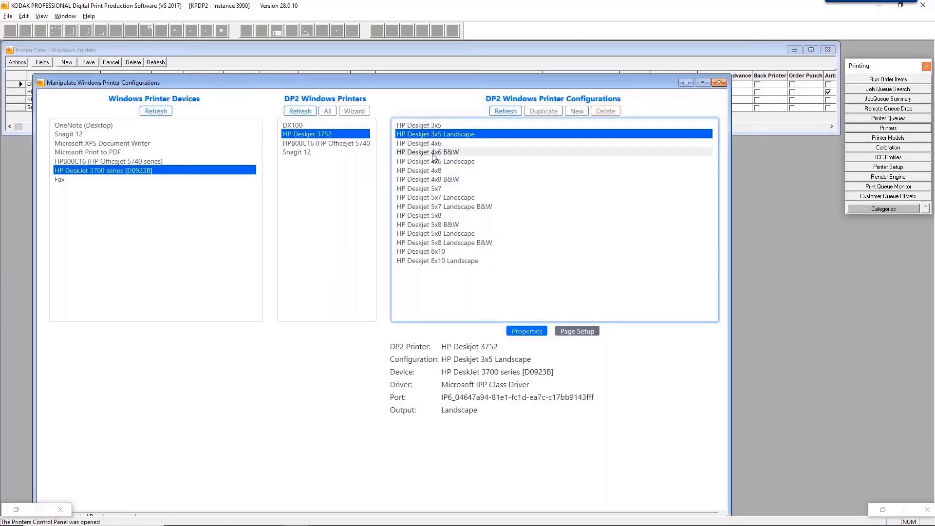
{"action": "left_click", "coordinate": [433, 151]}
{"action": "left_click", "coordinate": [438, 163]}
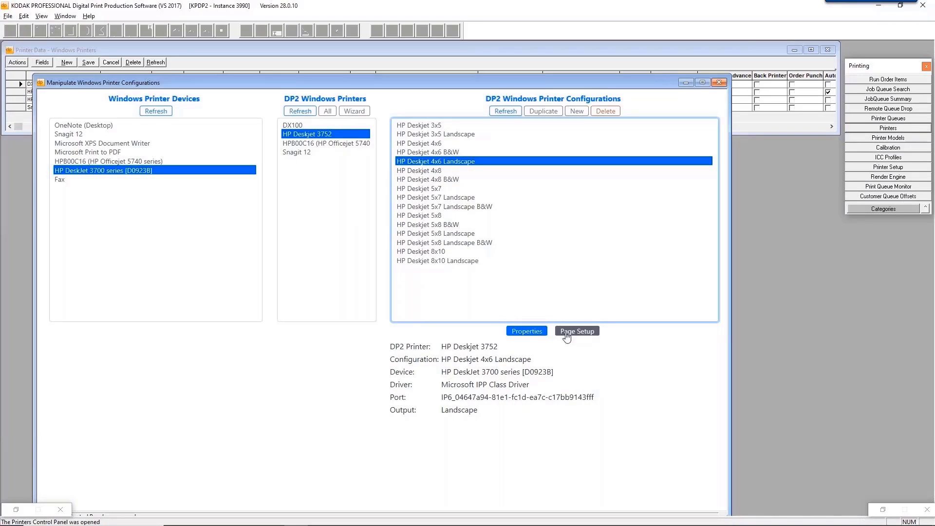
{"action": "left_click", "coordinate": [525, 333]}
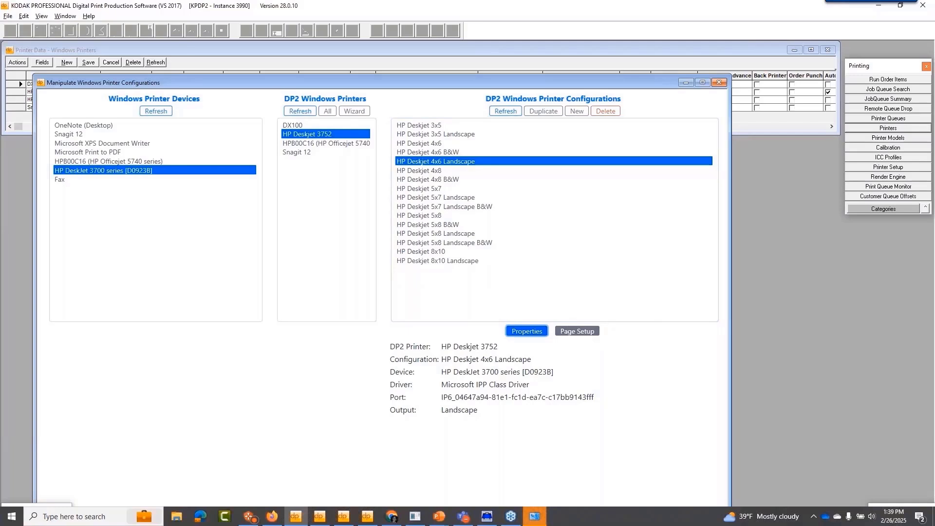
Review the 4x6 Landscape paper, quality and orientation settings, then accept the properties.
{"action": "left_click", "coordinate": [536, 515]}
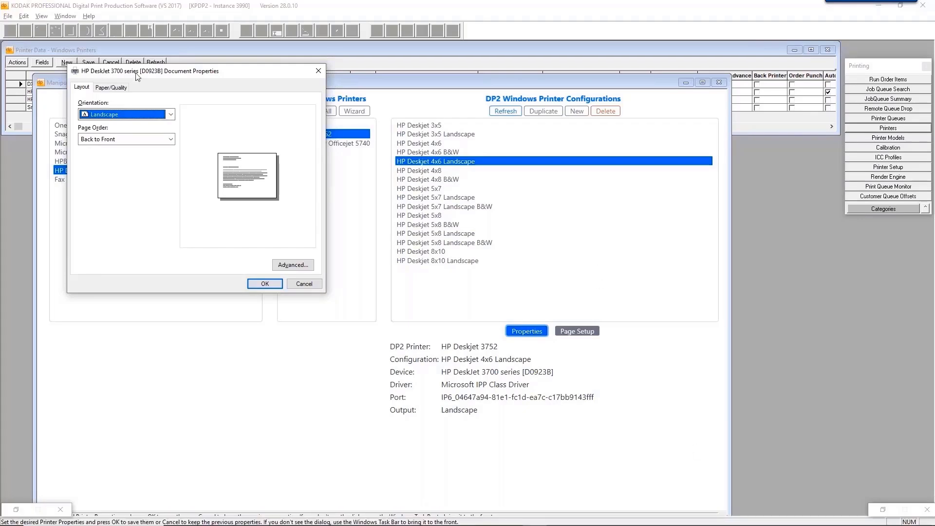
{"action": "left_click", "coordinate": [104, 88]}
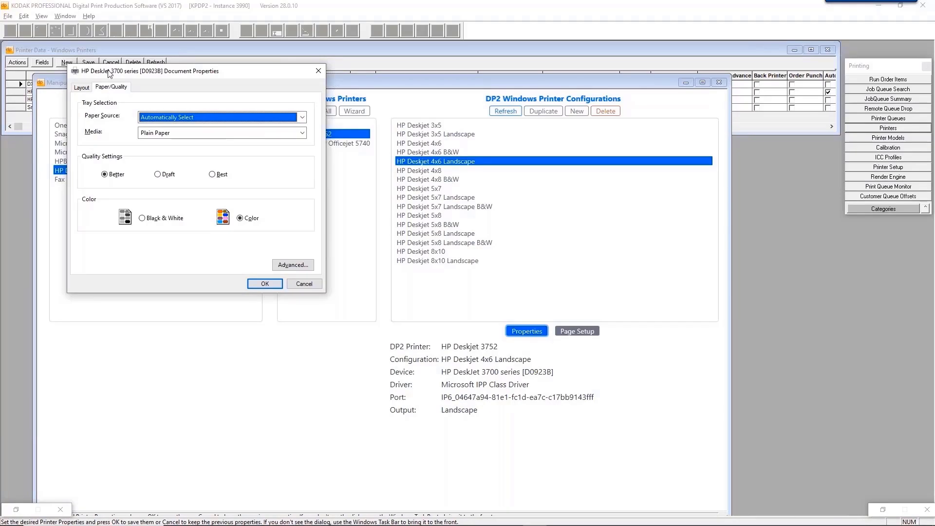
{"action": "left_click", "coordinate": [81, 88]}
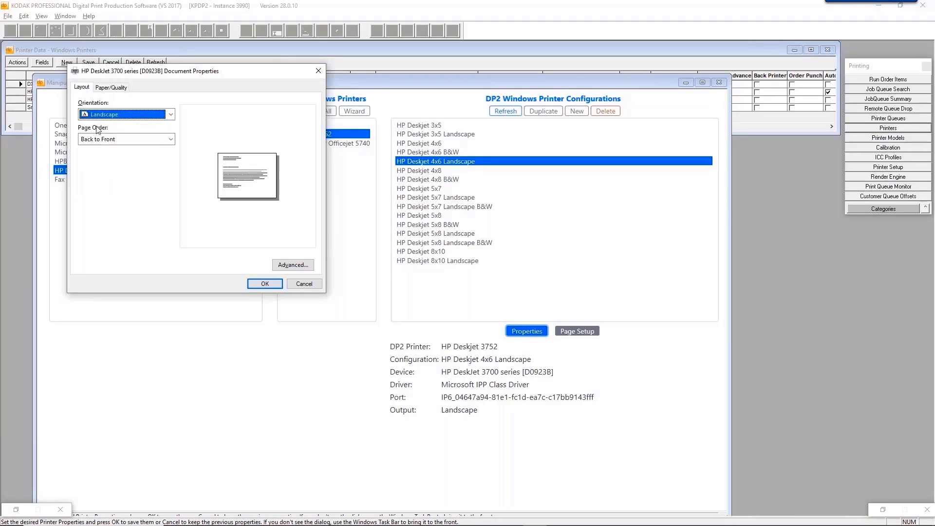
{"action": "left_click", "coordinate": [254, 282]}
Cancel Page Setup and open the configuration folder in Explorer.
{"action": "left_click", "coordinate": [577, 331]}
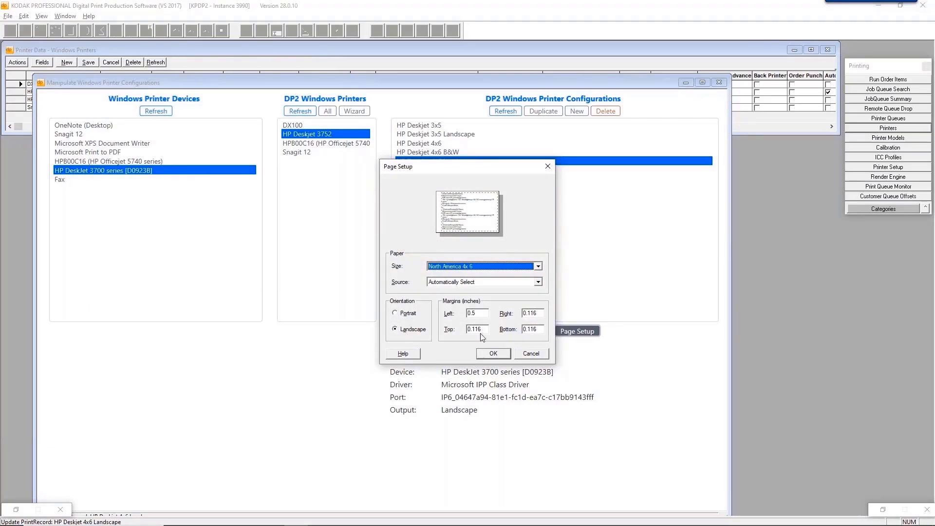
{"action": "left_click", "coordinate": [543, 356]}
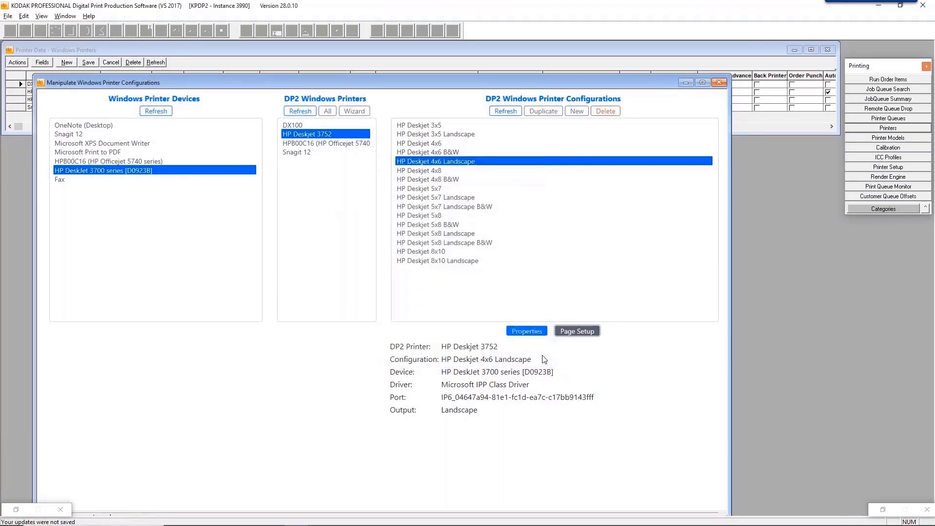
{"action": "left_click", "coordinate": [559, 104]}
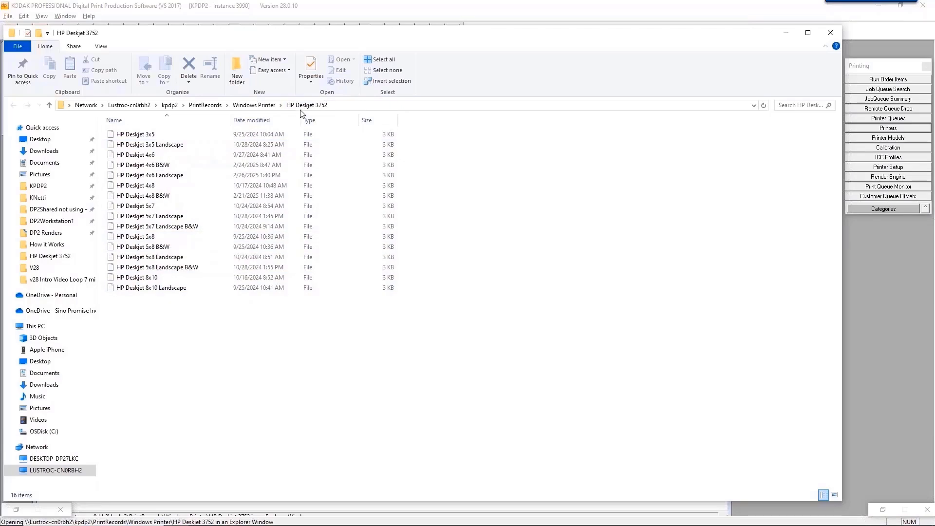
Close the PrintRecords HP Deskjet 3752 Explorer window.
{"action": "left_click", "coordinate": [832, 35]}
{"action": "left_click", "coordinate": [486, 162]}
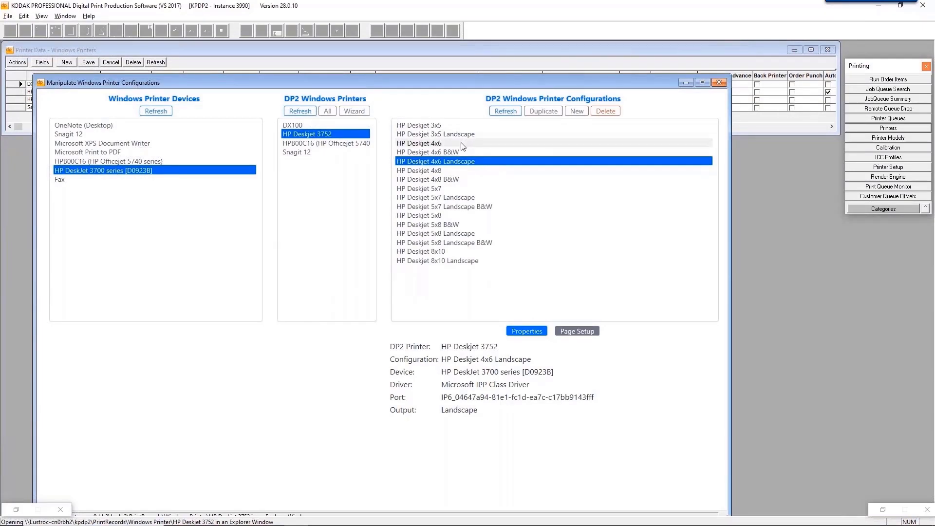
Duplicate HP Deskjet 5x7 Landscape and save it as 'HP Deskjet 5x7 Landscape dup'.
{"action": "left_click", "coordinate": [462, 198]}
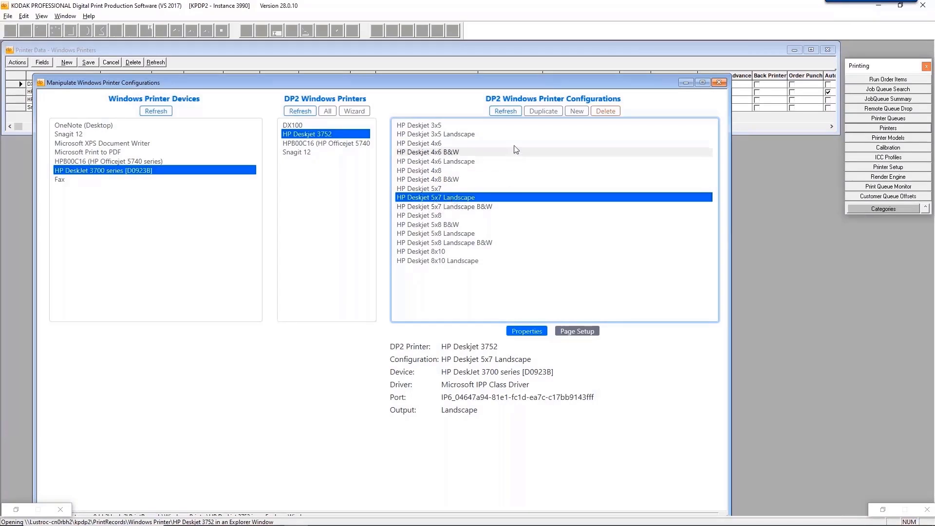
{"action": "left_click", "coordinate": [539, 115]}
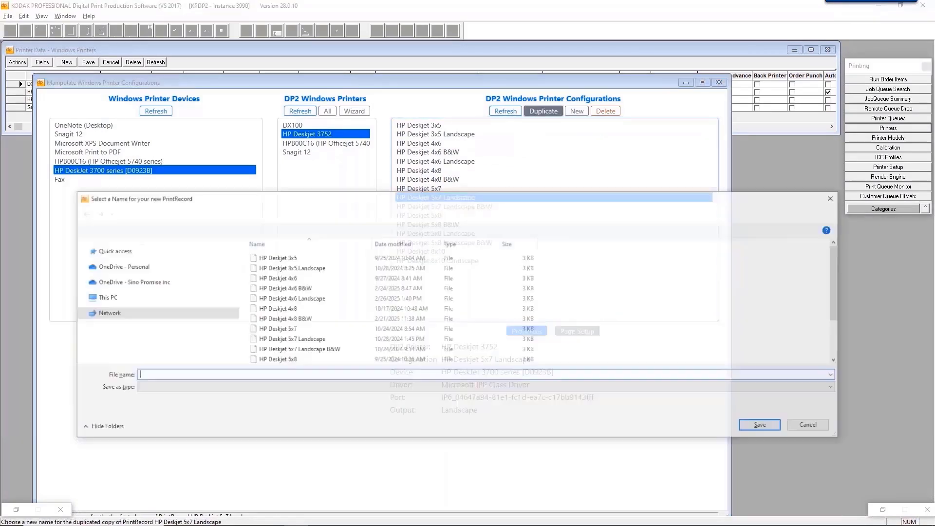
{"action": "left_click", "coordinate": [319, 339]}
{"action": "left_click_drag", "start_coordinate": [377, 202], "coordinate": [365, 238]}
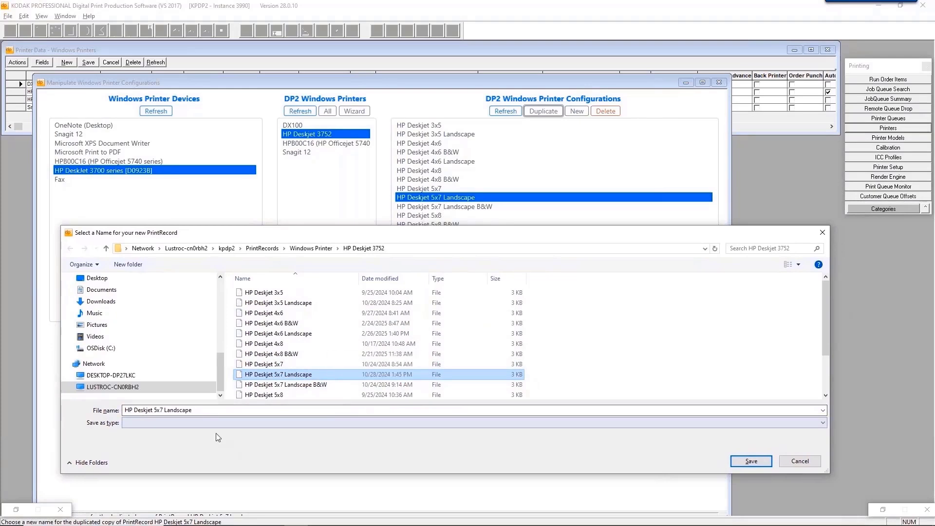
{"action": "left_click", "coordinate": [202, 410]}
{"action": "left_click", "coordinate": [223, 411]}
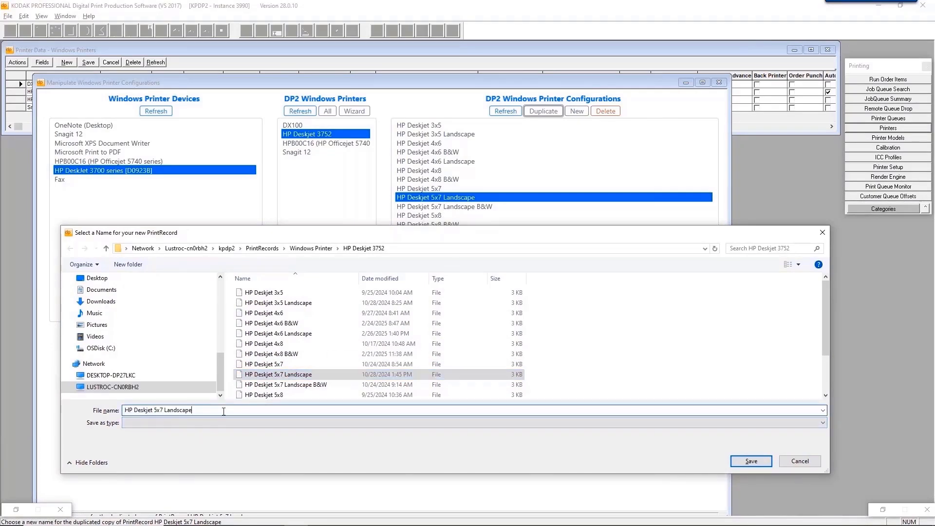
{"action": "type", "text": "dup"}
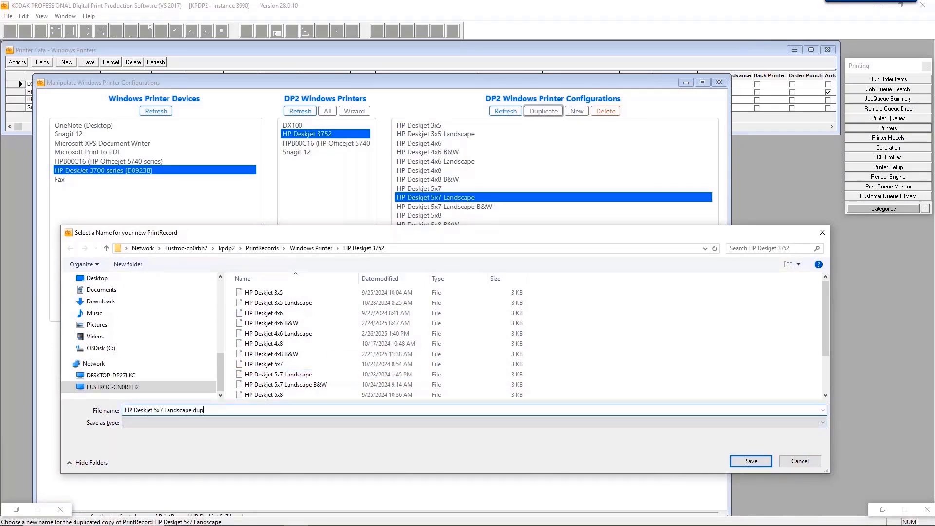
{"action": "left_click", "coordinate": [762, 463]}
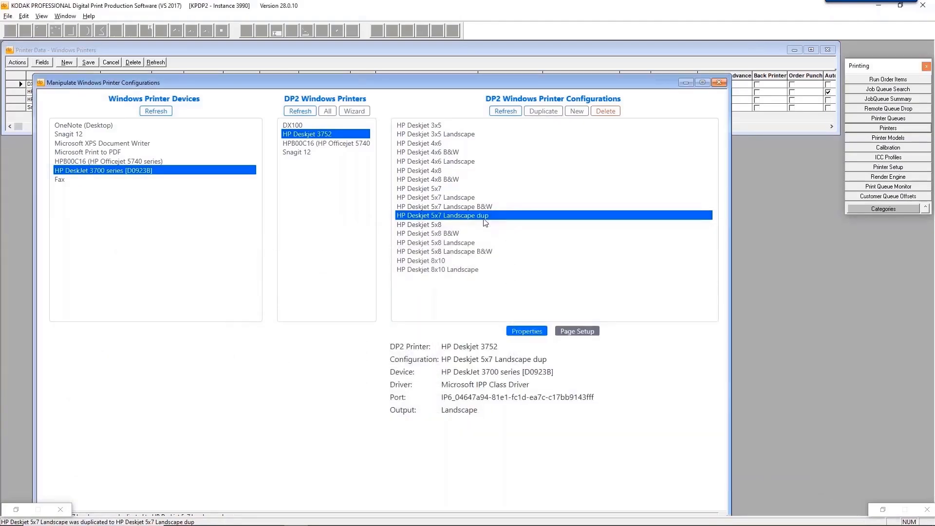
Set the dup configuration's orientation to Portrait, then launch the printer setup Wizard.
{"action": "left_click", "coordinate": [525, 331]}
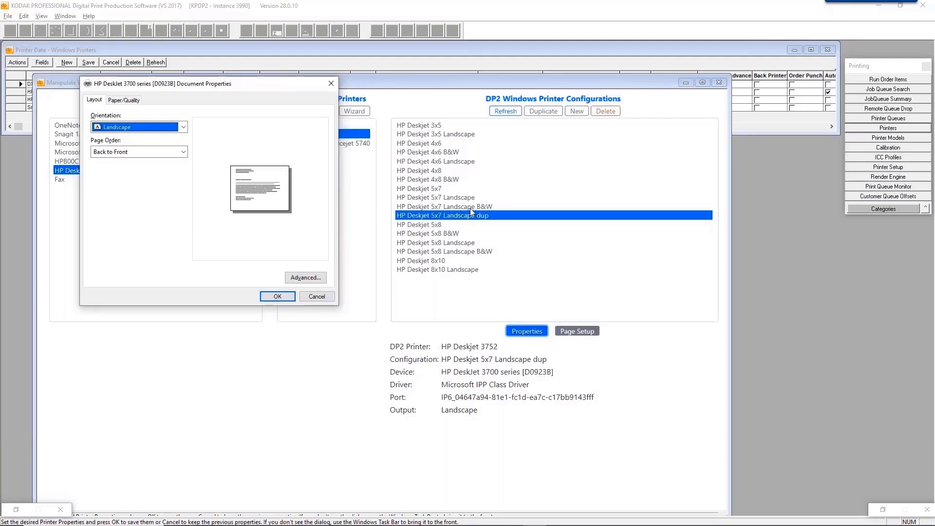
{"action": "left_click", "coordinate": [129, 128]}
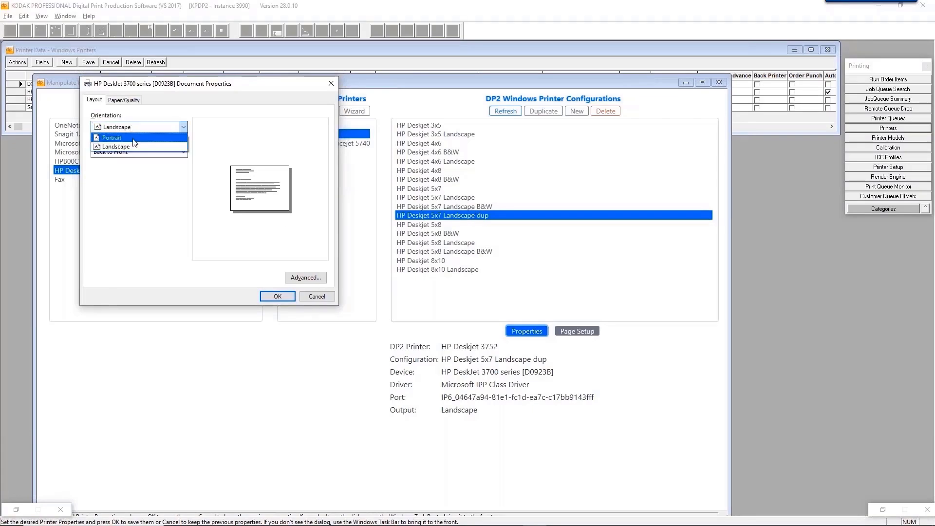
{"action": "left_click", "coordinate": [133, 139]}
{"action": "left_click", "coordinate": [277, 296]}
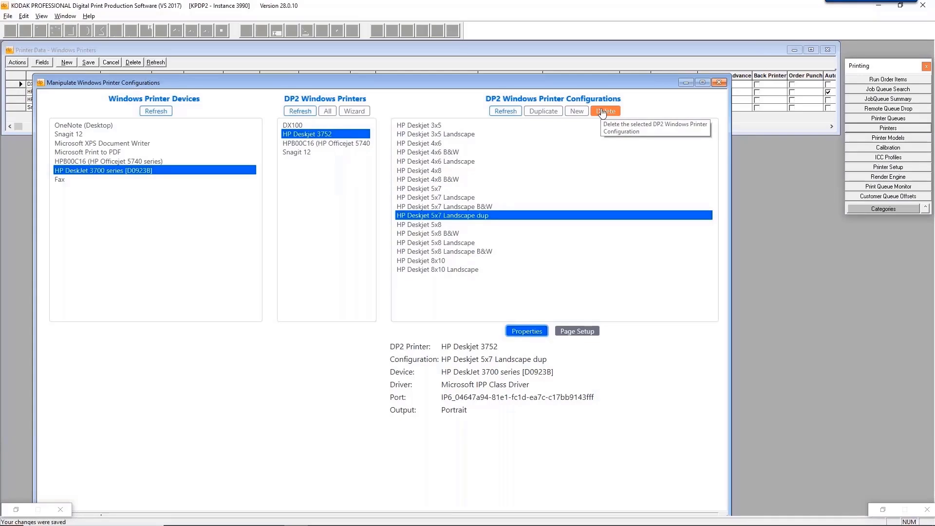
{"action": "left_click", "coordinate": [352, 115]}
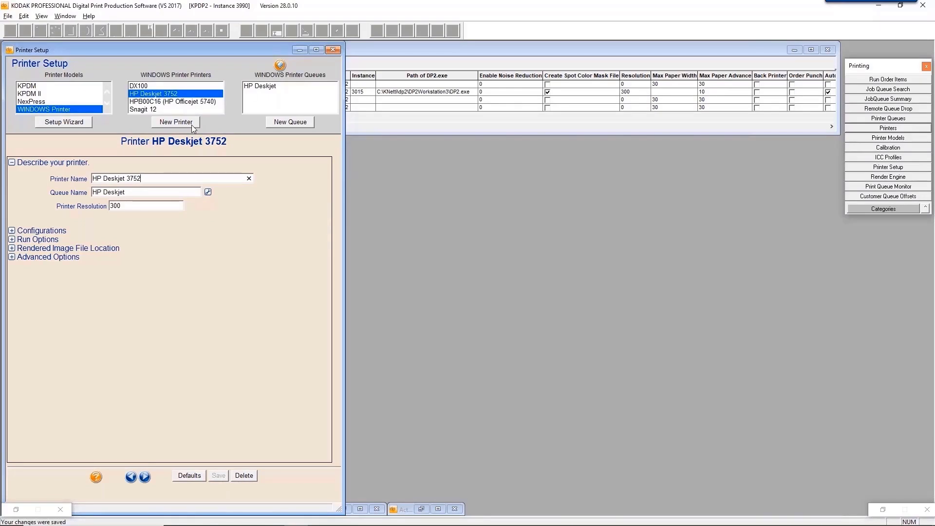
Expand Configurations, open the configurations manager, inspect HP Deskjet 5x7 Landscape, and close it.
{"action": "left_click", "coordinate": [12, 231]}
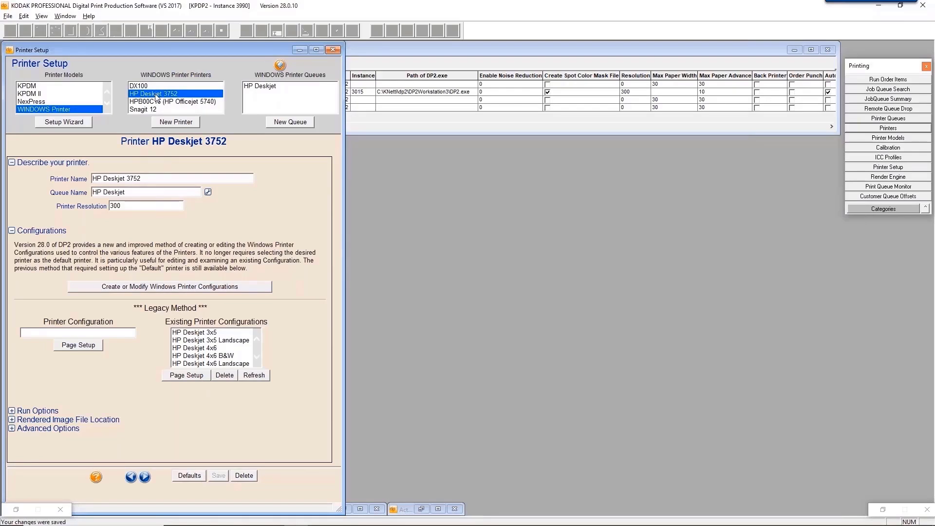
{"action": "left_click", "coordinate": [139, 288]}
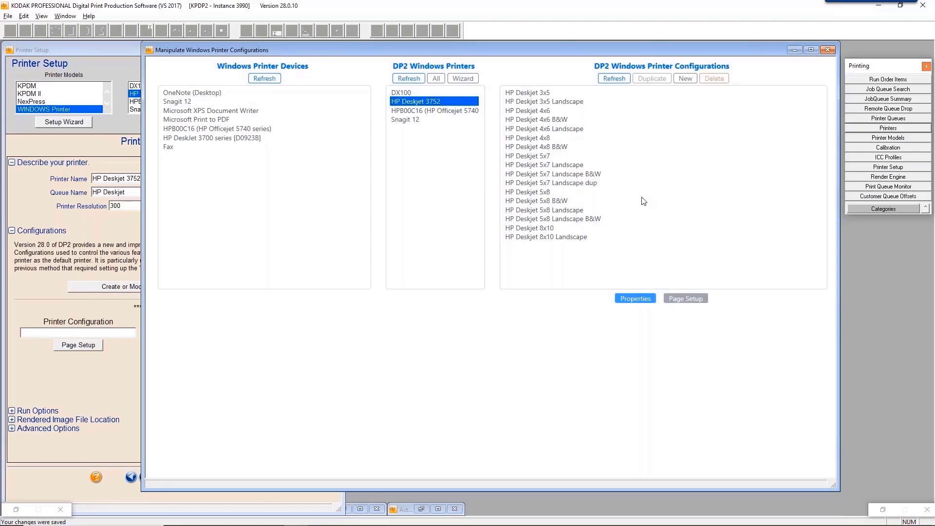
{"action": "left_click", "coordinate": [558, 166]}
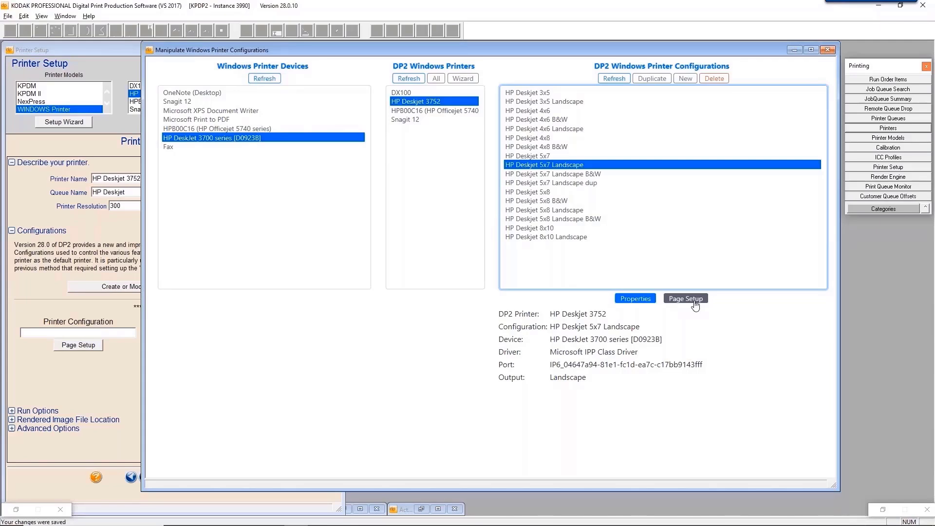
{"action": "left_click", "coordinate": [829, 50]}
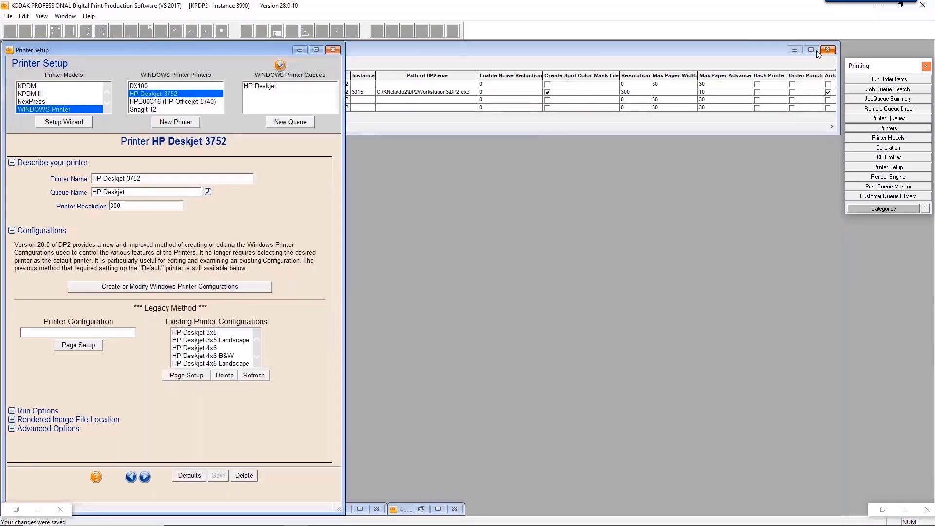
Close Printer Setup and the Windows Printers grid, then open Export > Export After Render.
{"action": "left_click", "coordinate": [333, 50]}
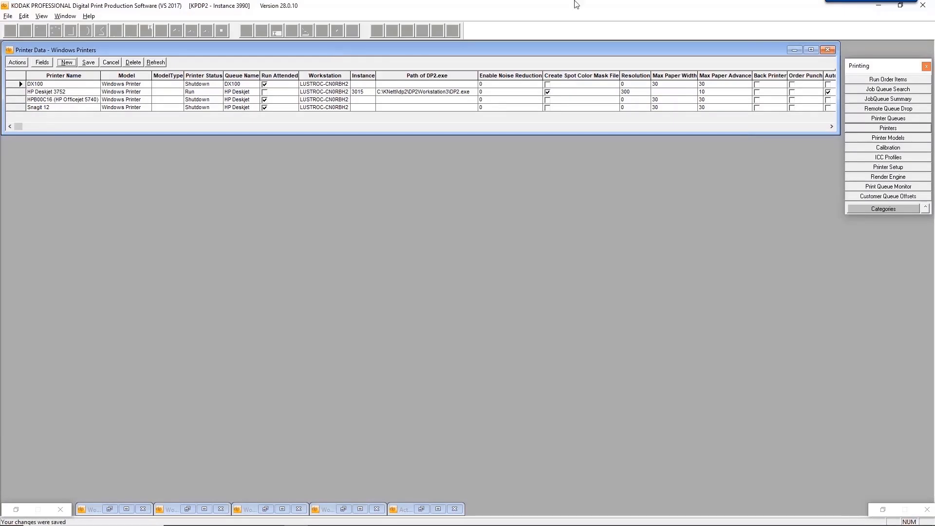
{"action": "left_click", "coordinate": [831, 52]}
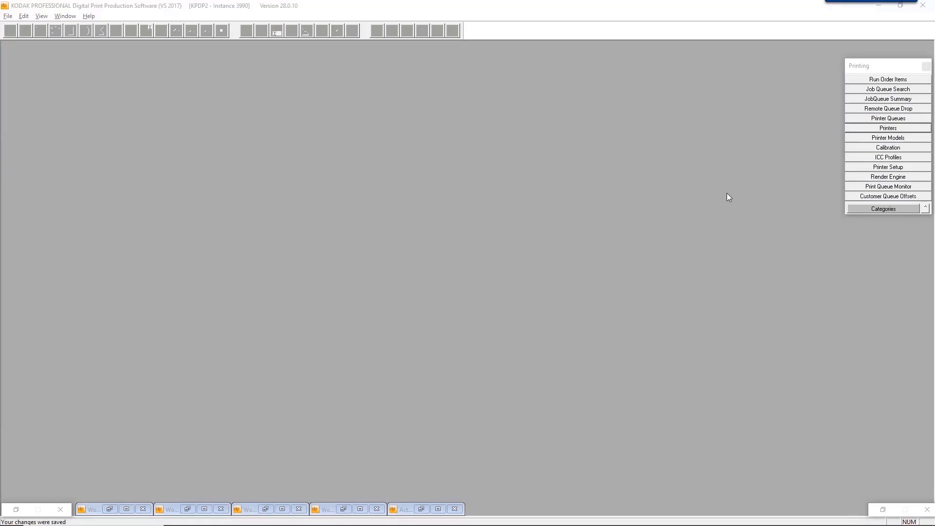
{"action": "left_click", "coordinate": [899, 213]}
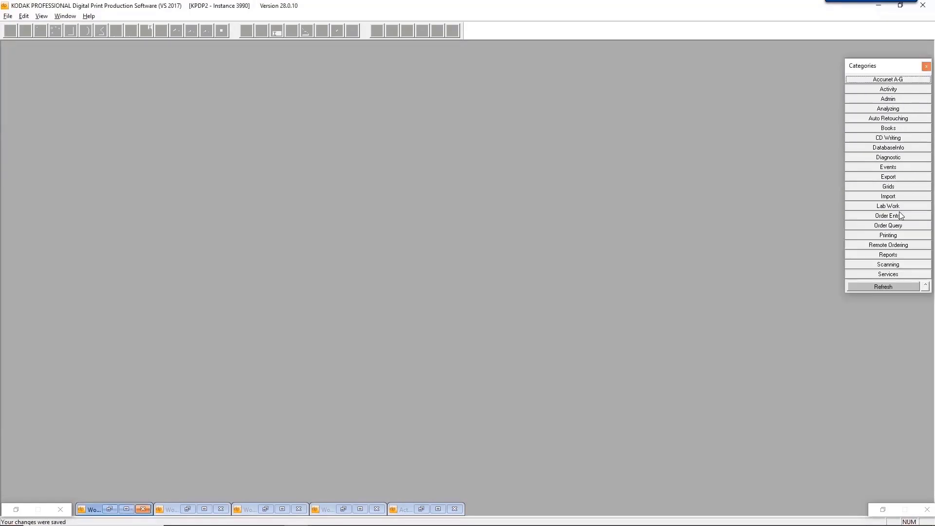
{"action": "left_click", "coordinate": [902, 181]}
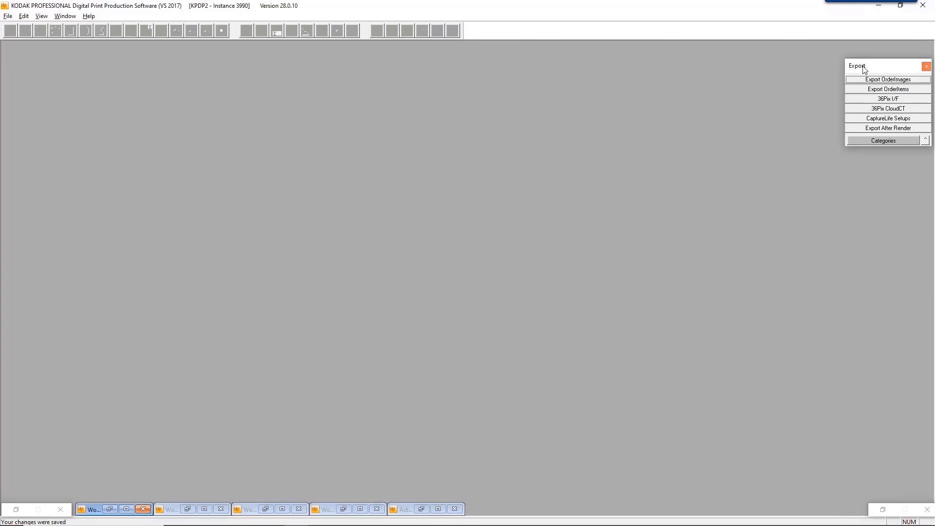
{"action": "left_click", "coordinate": [881, 130]}
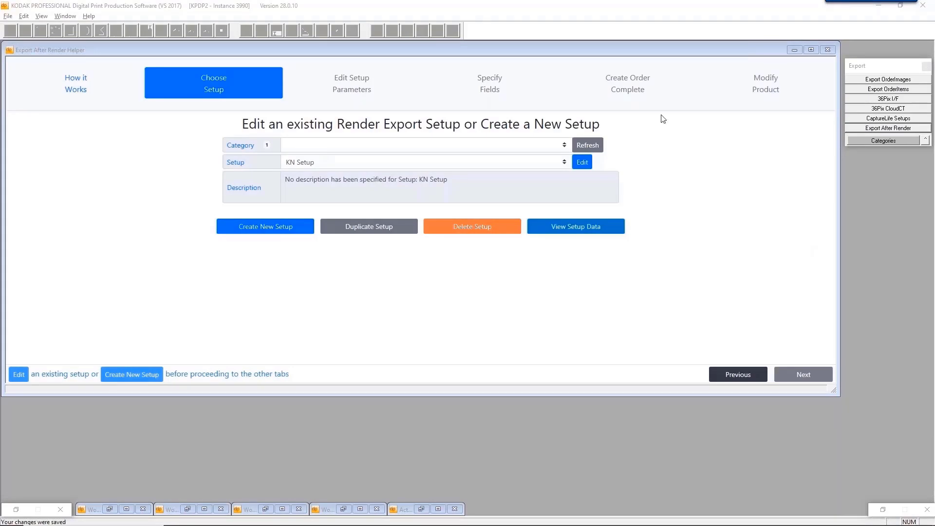
Edit KN Setup, toggle SubjectInfo By Order on and back off, then close the helper.
{"action": "left_click", "coordinate": [583, 163]}
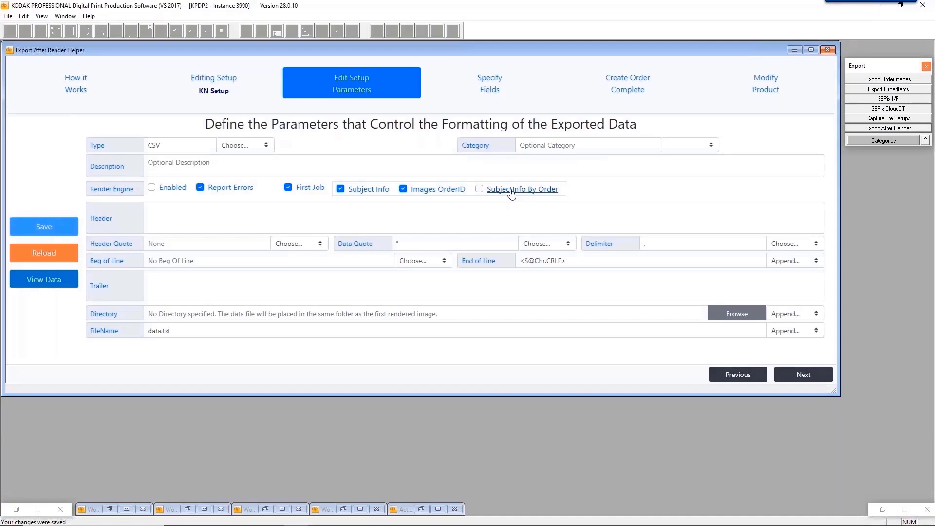
{"action": "mouse_move", "coordinate": [514, 194]}
{"action": "left_click", "coordinate": [479, 189]}
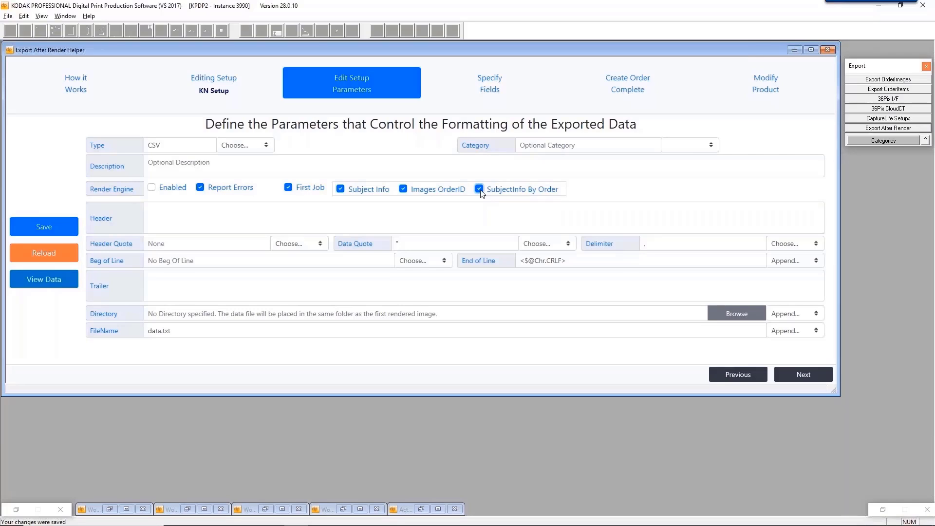
{"action": "left_click", "coordinate": [479, 189]}
{"action": "left_click", "coordinate": [827, 50]}
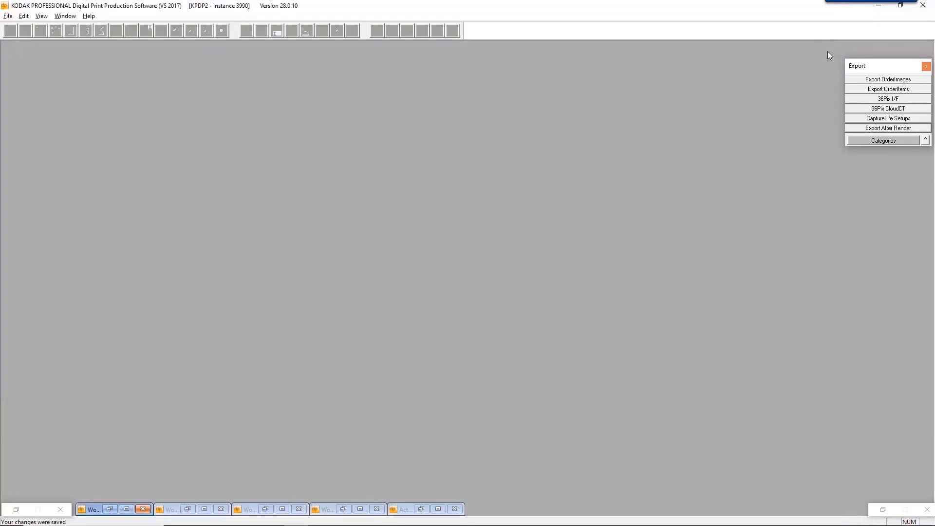
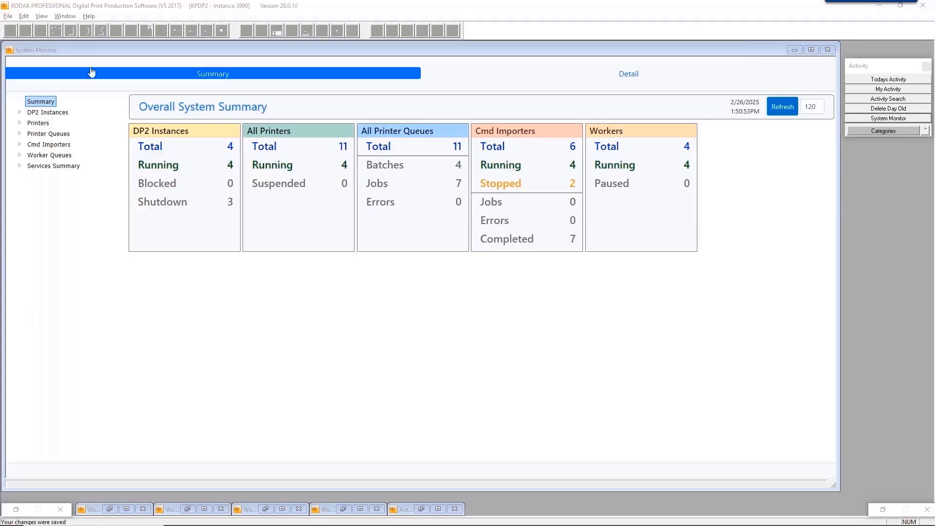
Refresh the Overall System Summary (120-second auto-refresh) and note 0 blocked, 3 shutdown instances.
{"action": "left_click", "coordinate": [211, 113]}
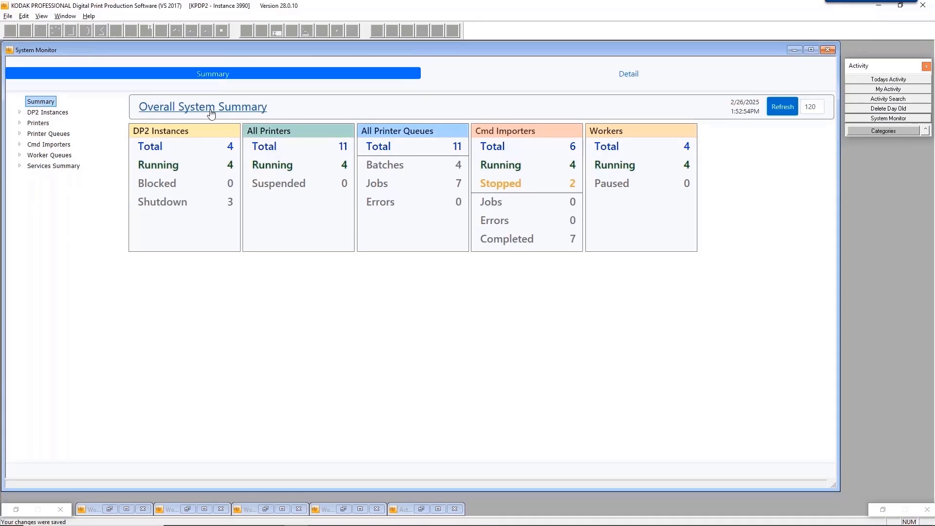
{"action": "mouse_move", "coordinate": [211, 113]}
{"action": "left_click", "coordinate": [805, 112]}
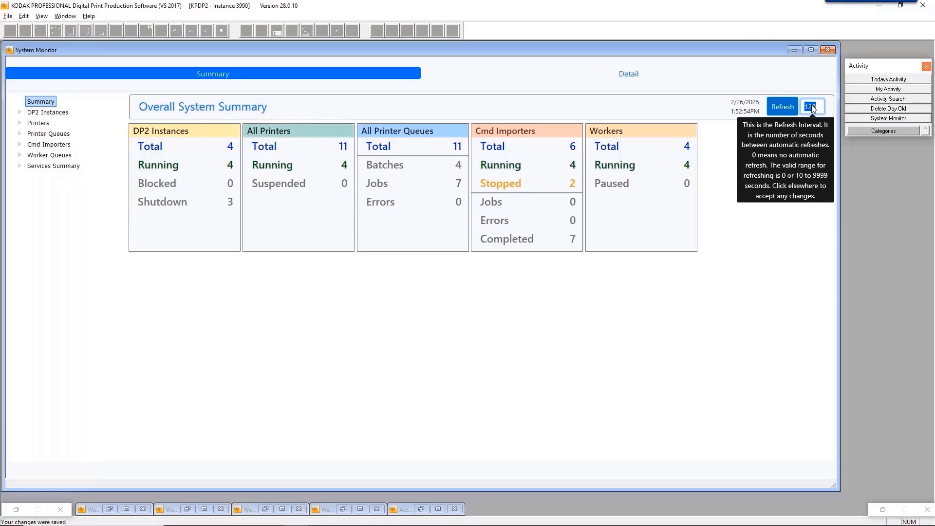
{"action": "left_click", "coordinate": [782, 110]}
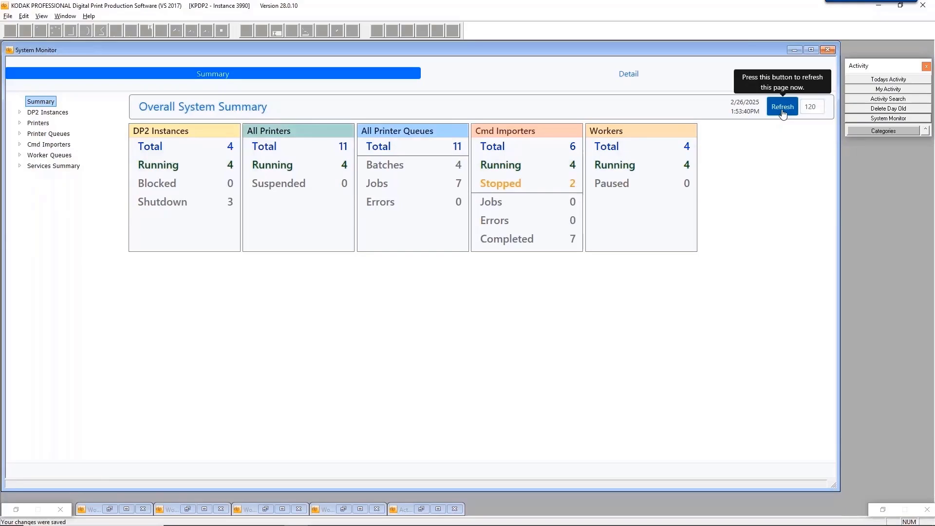
{"action": "double_click", "coordinate": [152, 185]}
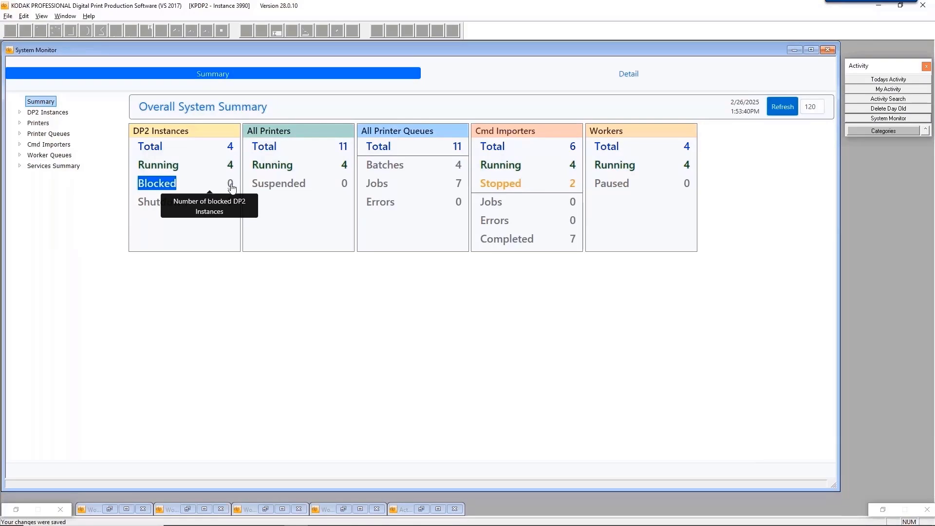
List running DP2 workstations: instances 3013, 3014, 3015 and server 3990.
{"action": "left_click", "coordinate": [231, 148]}
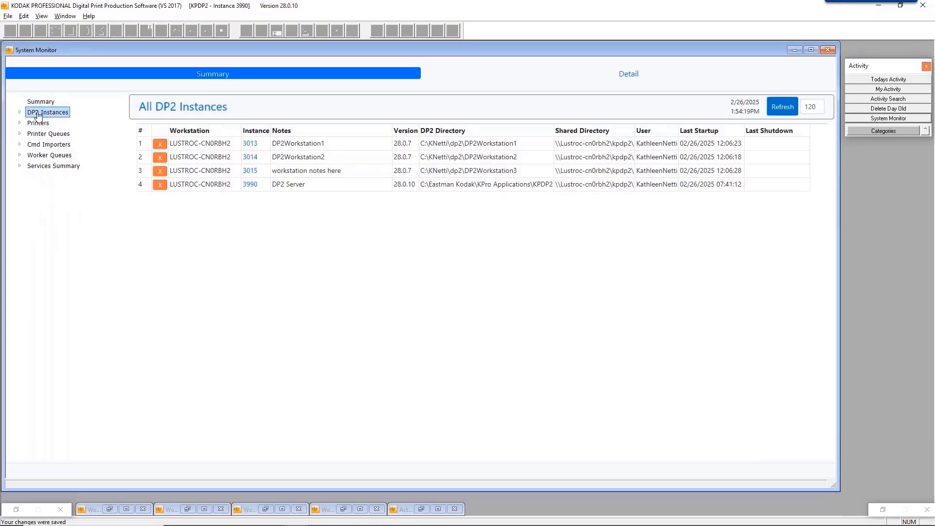
{"action": "left_click", "coordinate": [21, 115]}
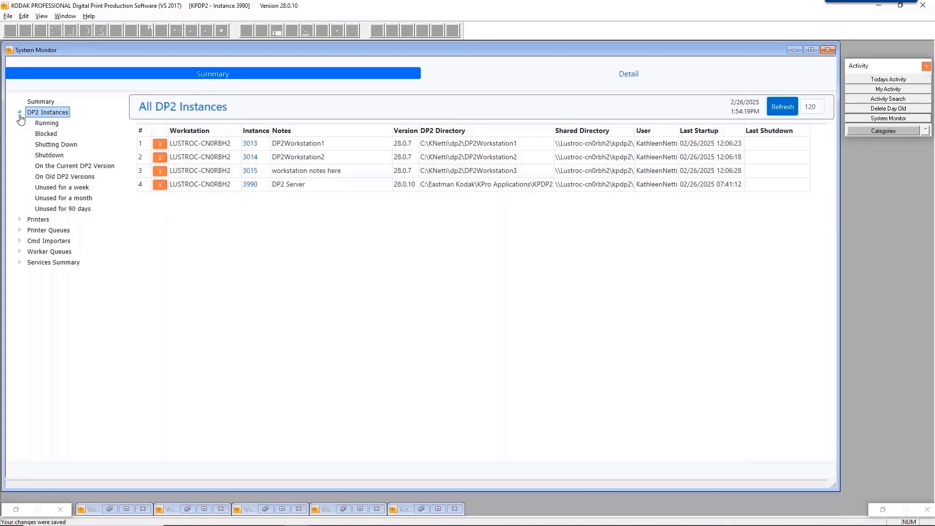
{"action": "left_click", "coordinate": [47, 126]}
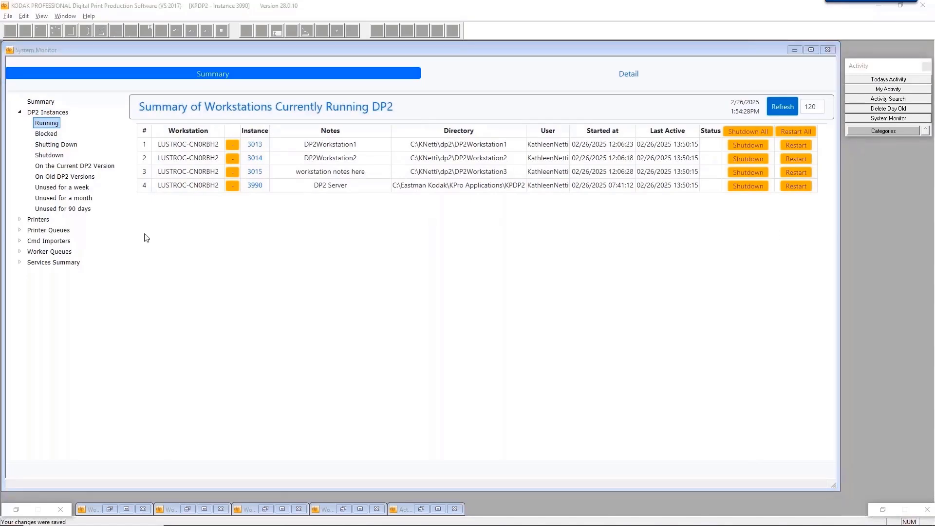
{"action": "left_click", "coordinate": [195, 107]}
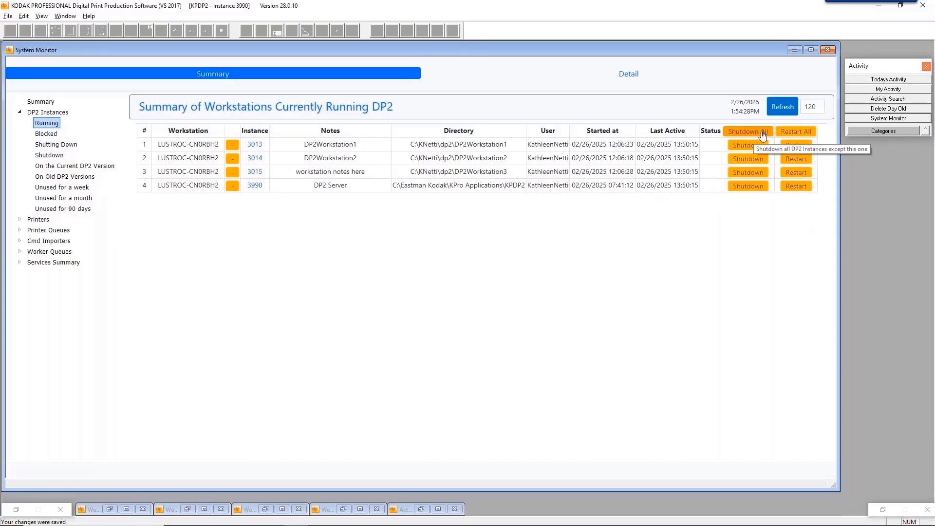
Shut down all other DP2 instances with Shutdown All, confirming Yes.
{"action": "left_click", "coordinate": [759, 132]}
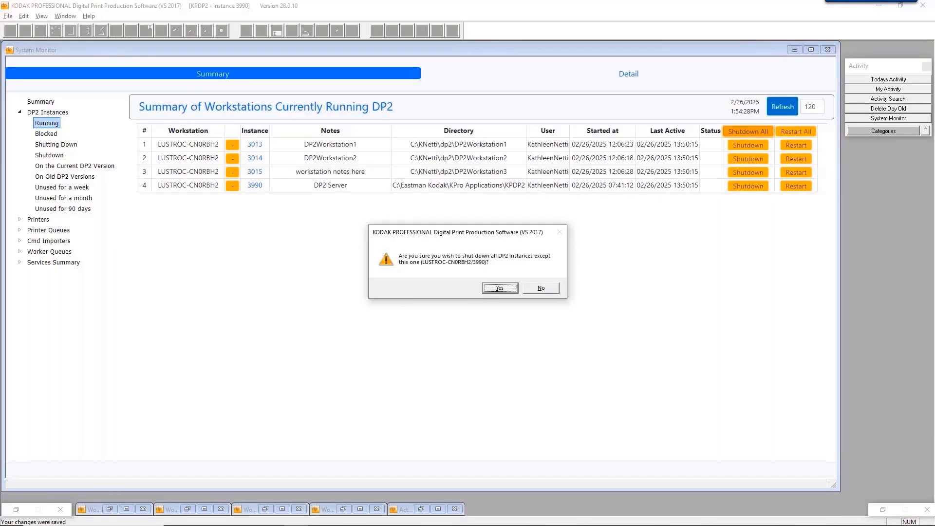
{"action": "left_click", "coordinate": [499, 288]}
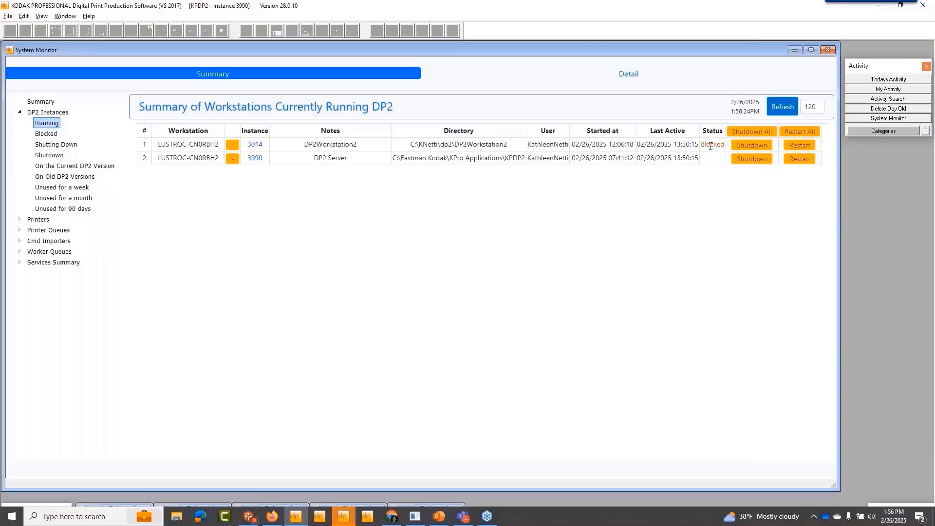
{"action": "left_click_drag", "start_coordinate": [701, 145], "coordinate": [725, 146]}
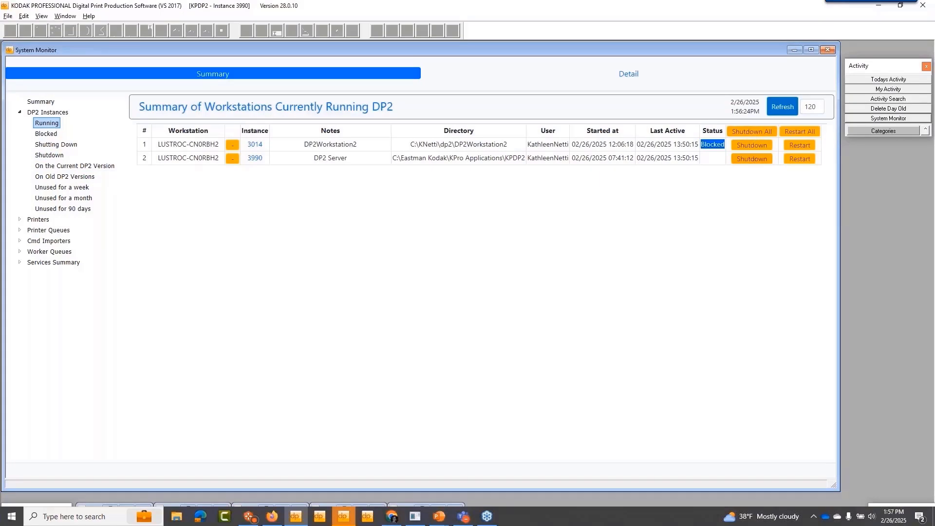
Show the Shutting Down instances, where instance 3014 is marked Blocked.
{"action": "left_click", "coordinate": [58, 146]}
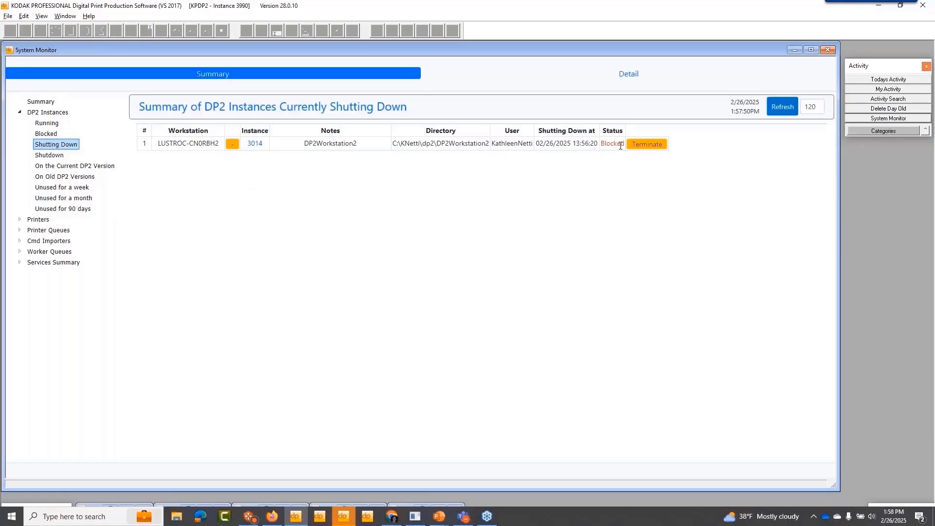
{"action": "left_click_drag", "start_coordinate": [604, 143], "coordinate": [617, 143]}
Answer Yes to instance 3014's 'save your pending changes?' prompt in the Blocked list.
{"action": "left_click", "coordinate": [45, 136]}
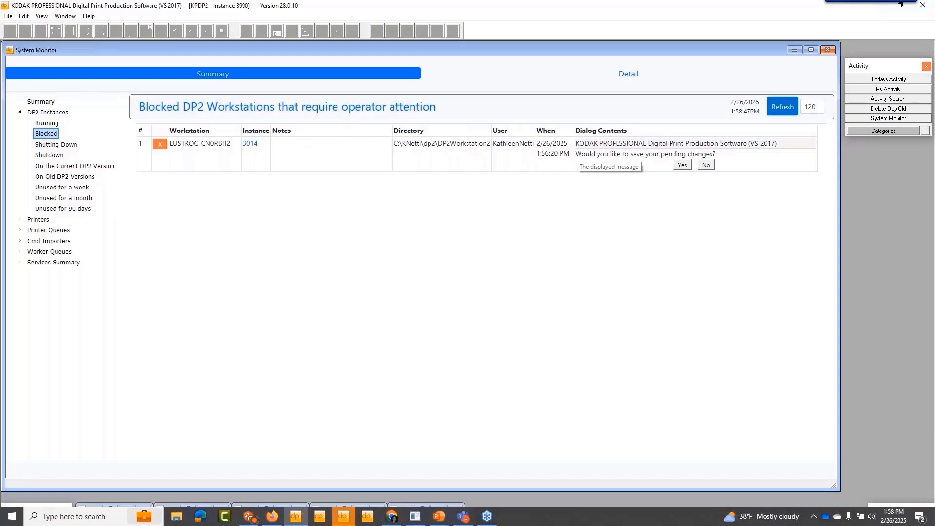
{"action": "left_click_drag", "start_coordinate": [576, 154], "coordinate": [724, 157]}
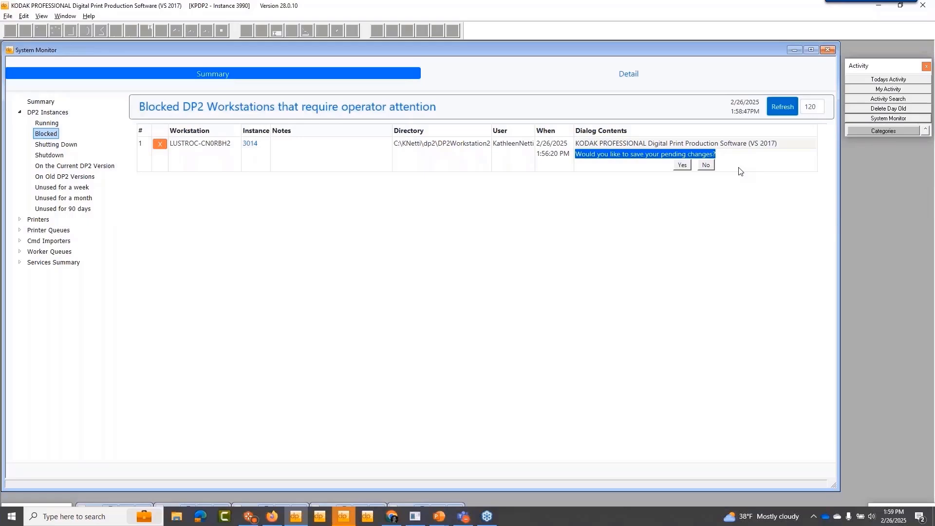
{"action": "left_click", "coordinate": [683, 166]}
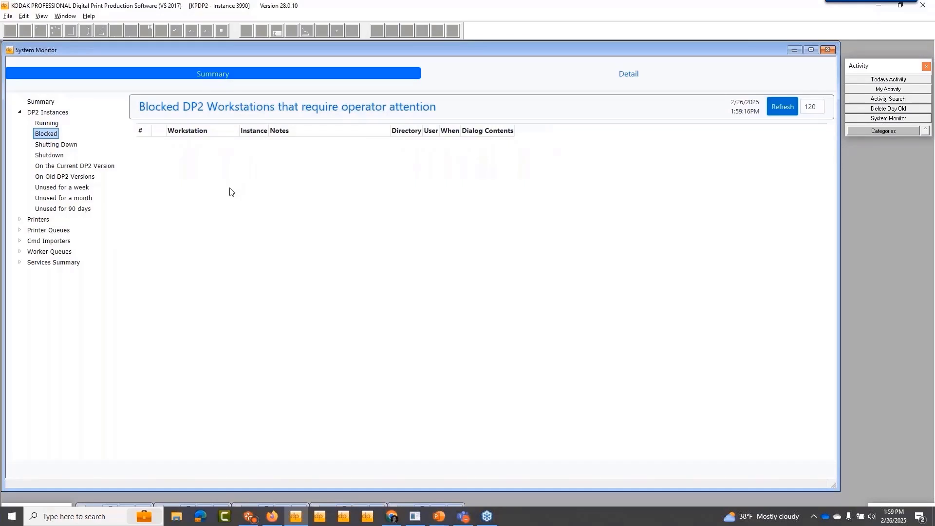
Browse Running, Old DP2 Versions, and unused 7-, 30- and 90-day instance lists.
{"action": "left_click", "coordinate": [49, 128]}
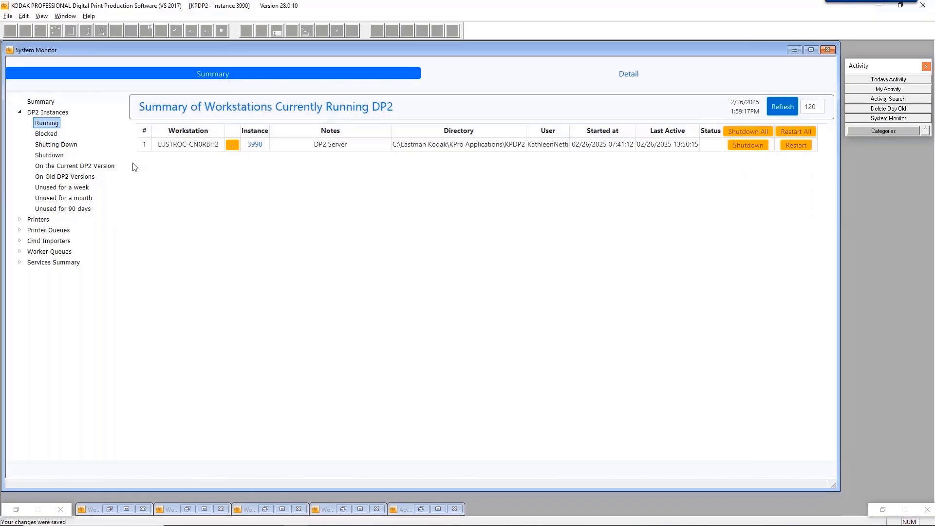
{"action": "left_click", "coordinate": [47, 178]}
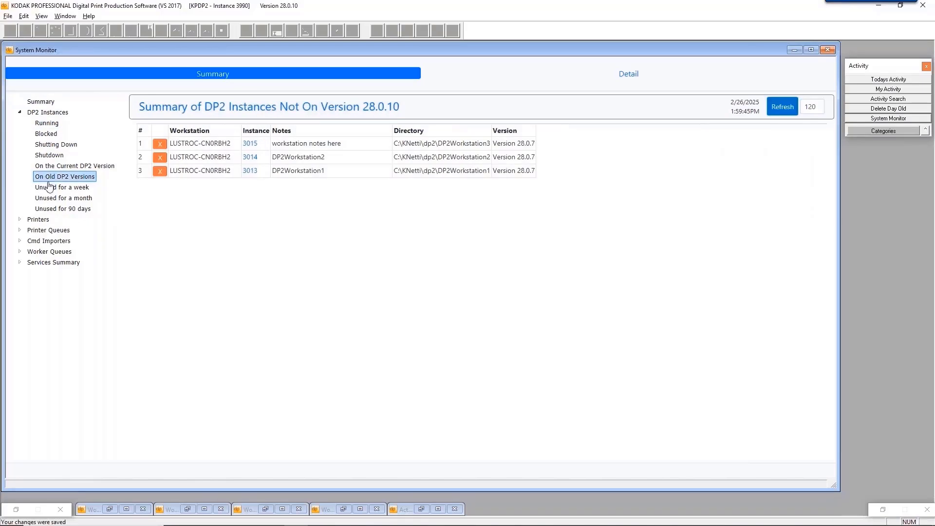
{"action": "left_click", "coordinate": [59, 191]}
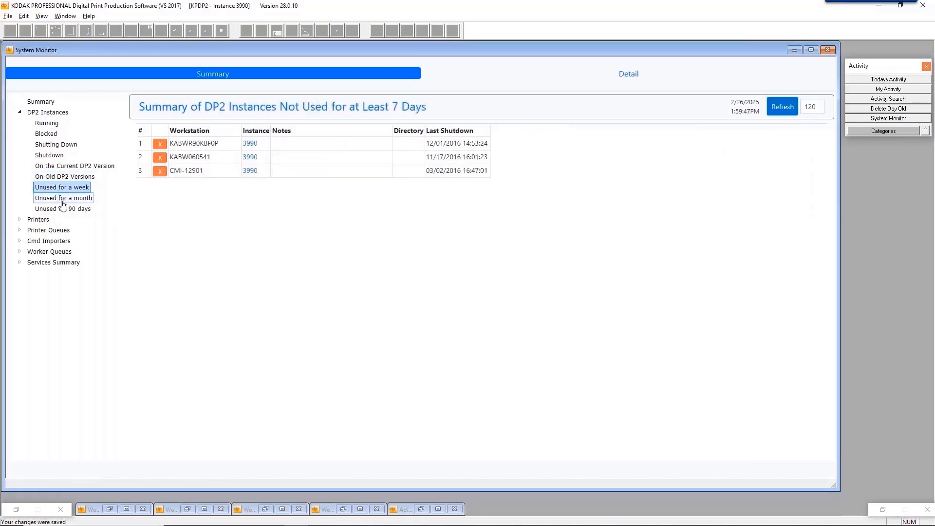
{"action": "left_click", "coordinate": [60, 199]}
{"action": "left_click", "coordinate": [68, 209]}
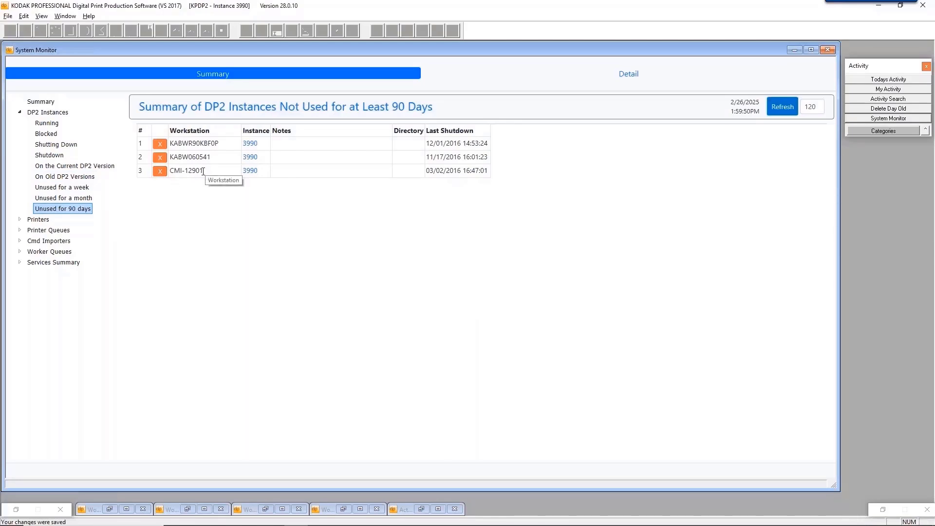
{"action": "left_click", "coordinate": [160, 170]}
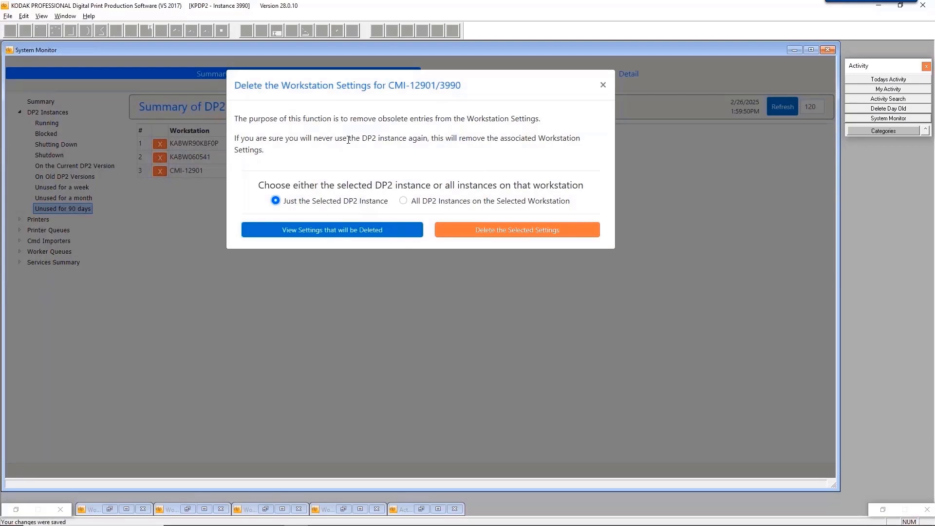
{"action": "left_click", "coordinate": [330, 229]}
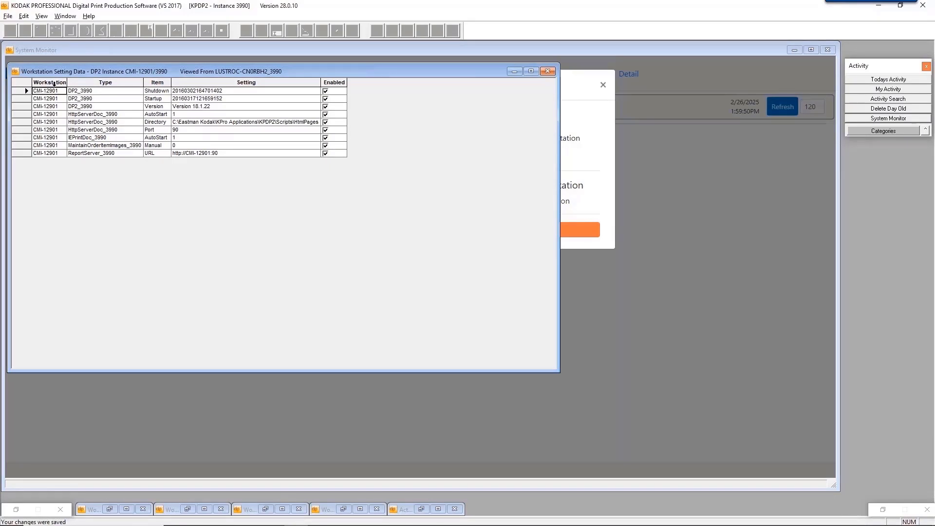
{"action": "left_click_drag", "start_coordinate": [62, 91], "coordinate": [103, 91]}
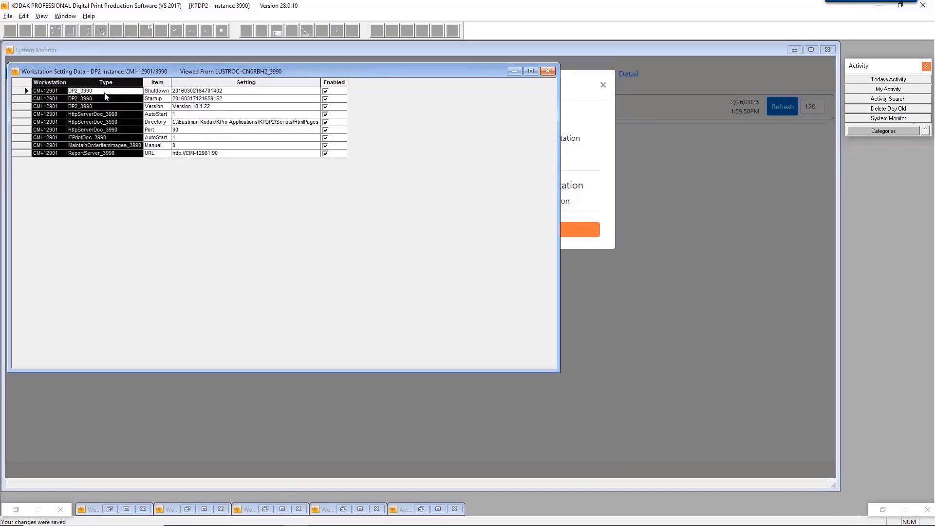
{"action": "left_click_drag", "start_coordinate": [80, 70], "coordinate": [214, 263]}
{"action": "left_click_drag", "start_coordinate": [384, 88], "coordinate": [458, 82]}
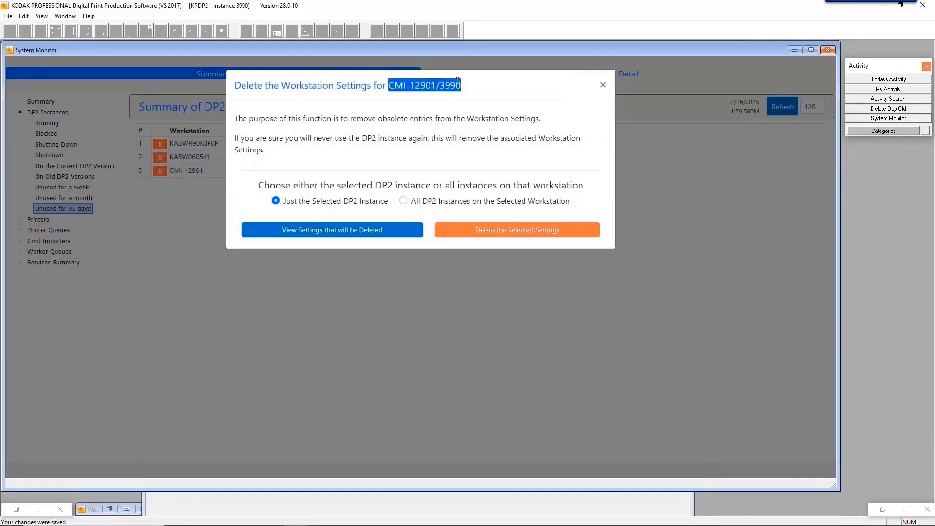
{"action": "left_click", "coordinate": [278, 507]}
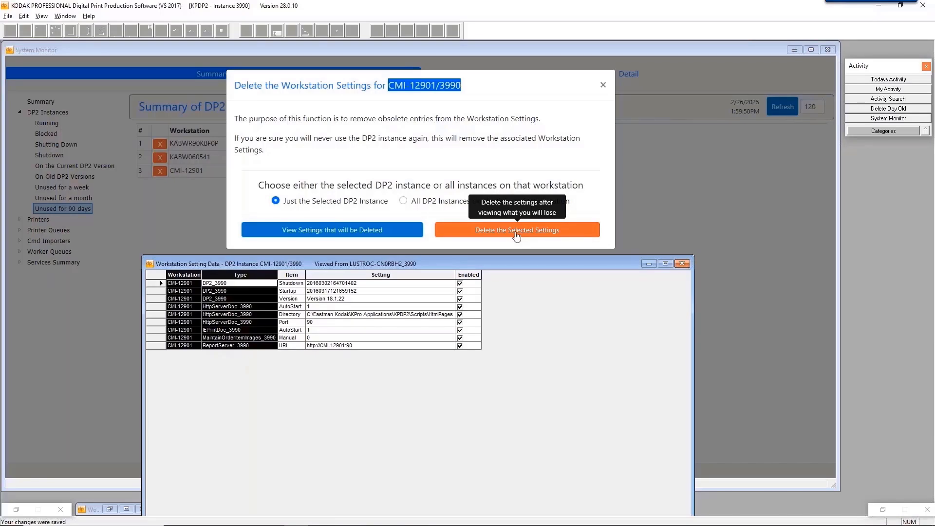
{"action": "left_click", "coordinate": [681, 263]}
{"action": "left_click", "coordinate": [603, 85]}
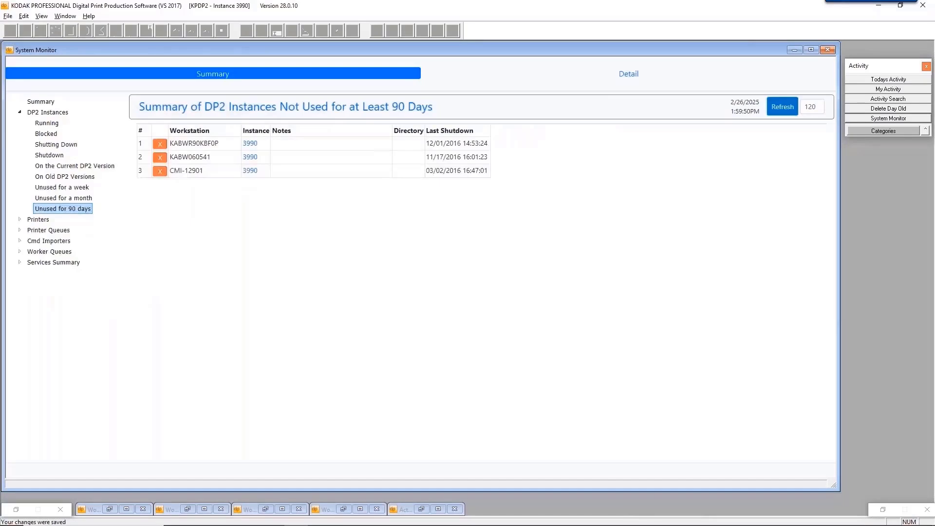
{"action": "left_click", "coordinate": [160, 171]}
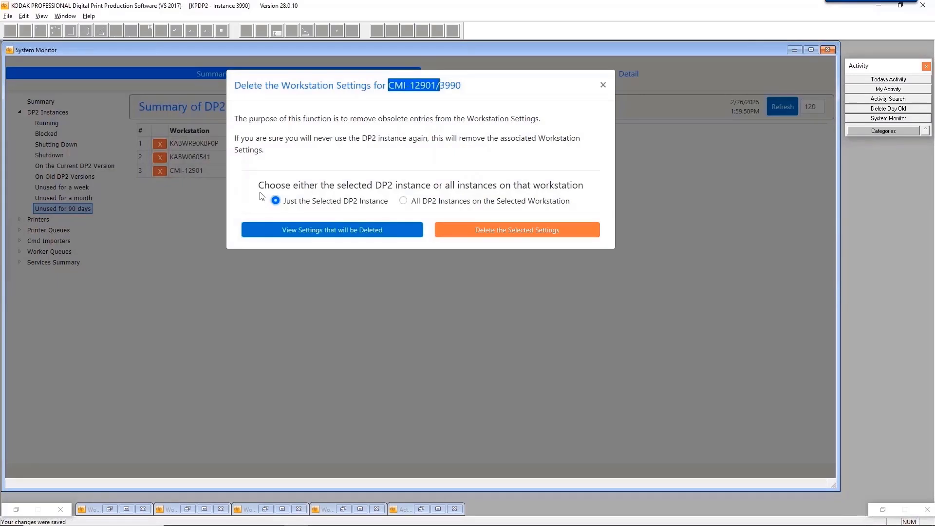
{"action": "left_click", "coordinate": [305, 230]}
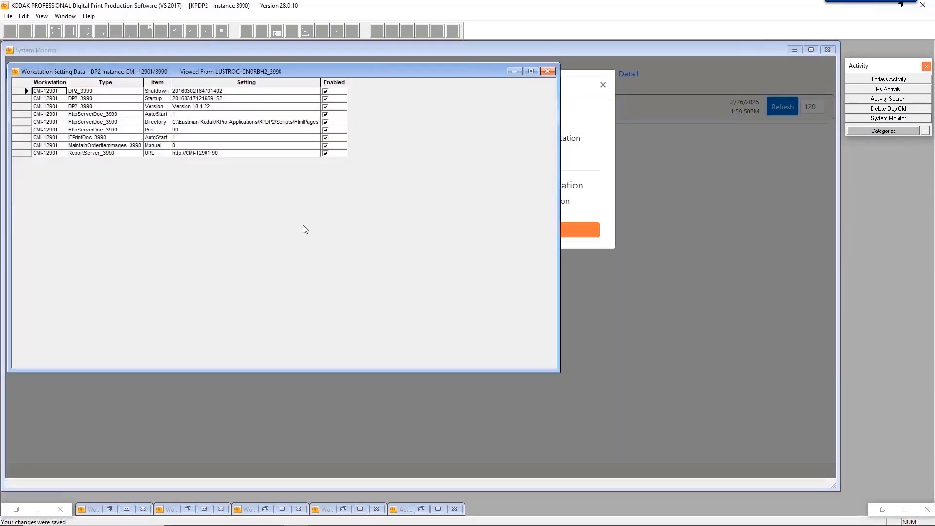
{"action": "left_click", "coordinate": [547, 71]}
{"action": "left_click", "coordinate": [603, 85]}
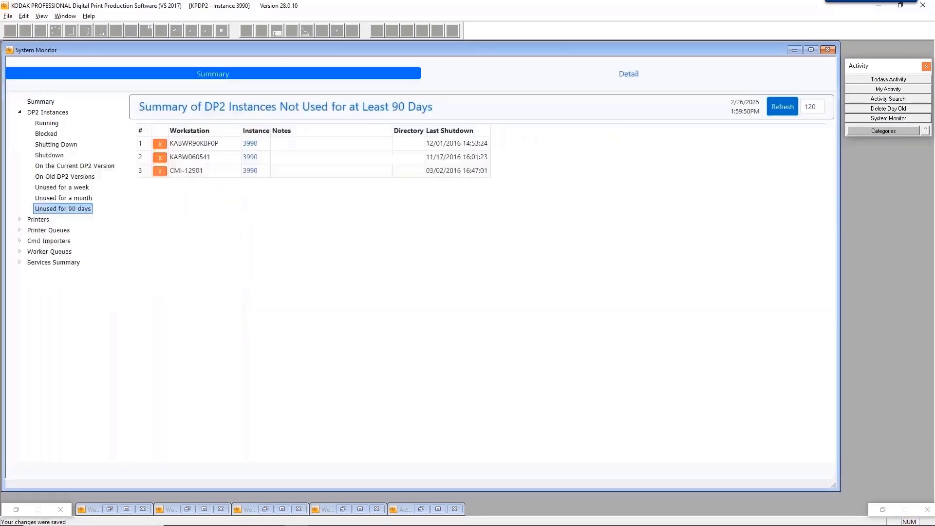
Expand Cmd Importers and show Recent Errors: three pending errors from instances 3014 and 3013.
{"action": "left_click", "coordinate": [35, 242]}
{"action": "left_click", "coordinate": [20, 241]}
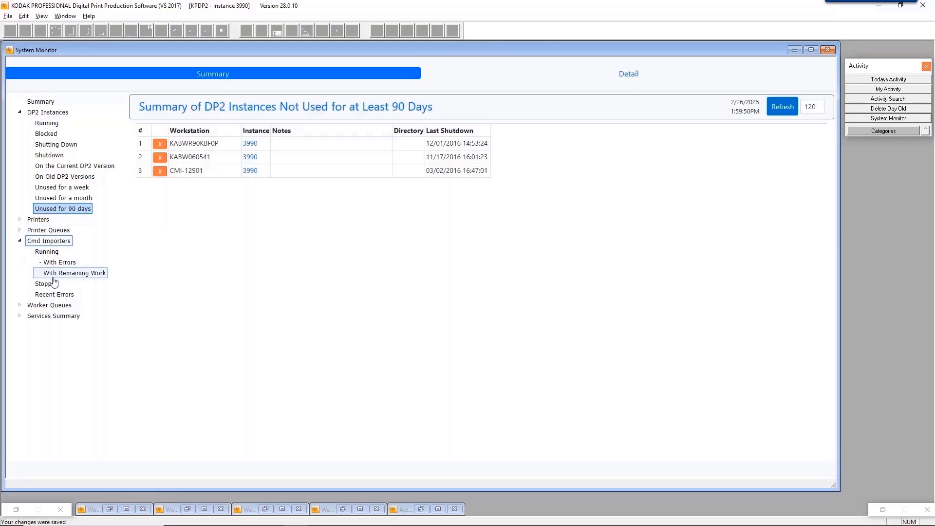
{"action": "left_click", "coordinate": [58, 295]}
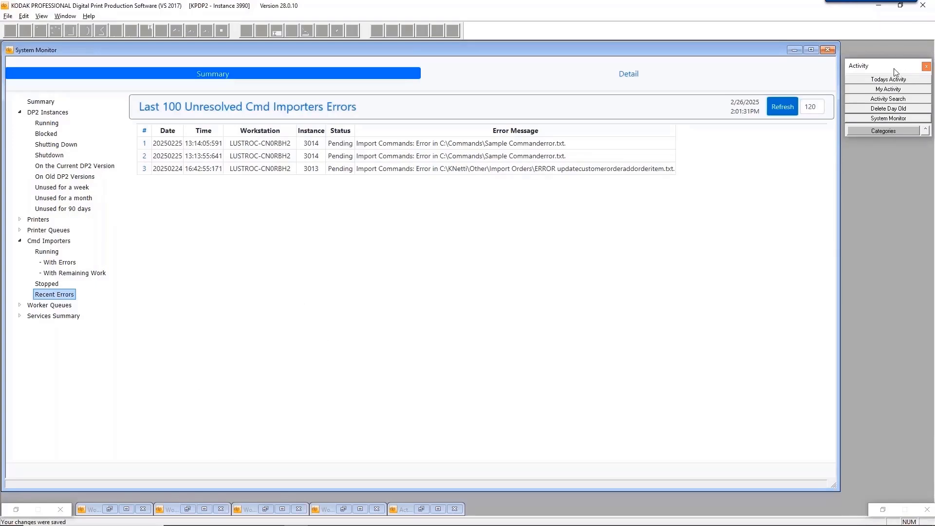
{"action": "left_click_drag", "start_coordinate": [894, 69], "coordinate": [893, 68]}
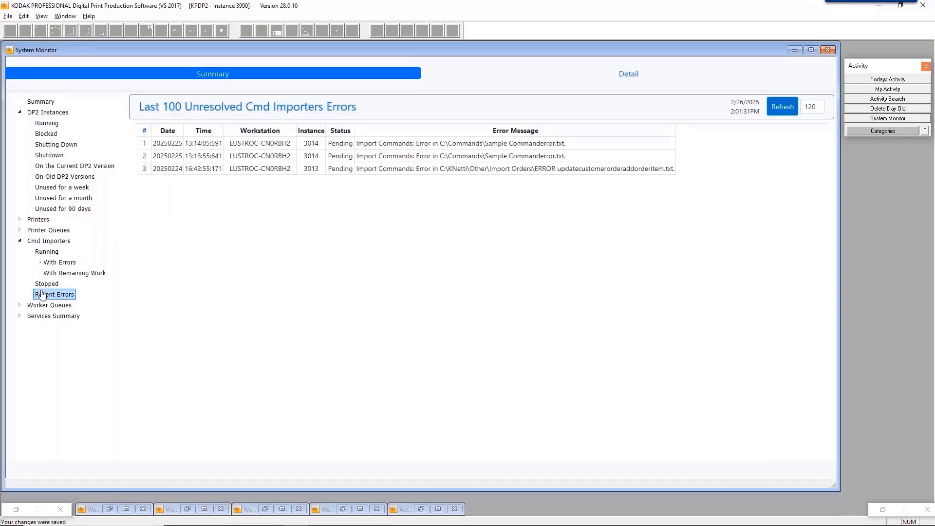
Open Activity Data for the three importer errors and move it below the summary.
{"action": "left_click", "coordinate": [144, 132]}
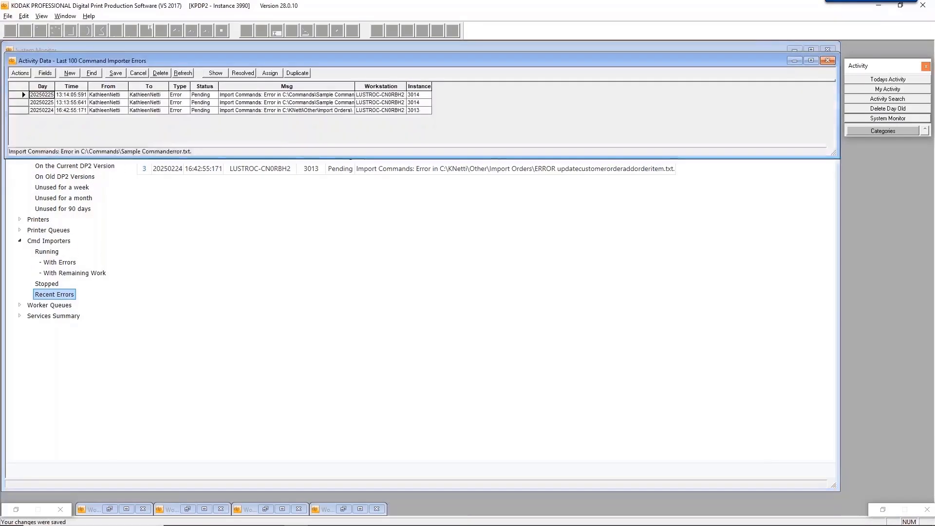
{"action": "left_click", "coordinate": [828, 61]}
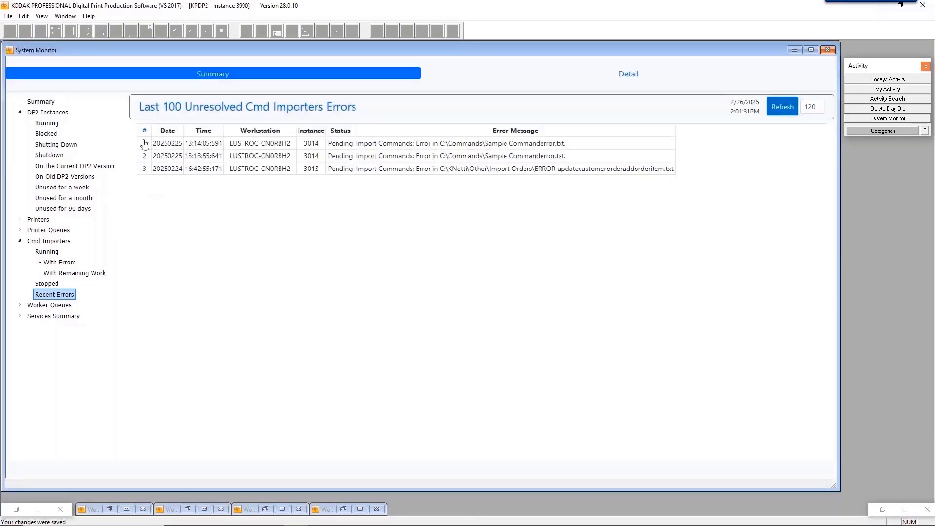
{"action": "left_click", "coordinate": [144, 170]}
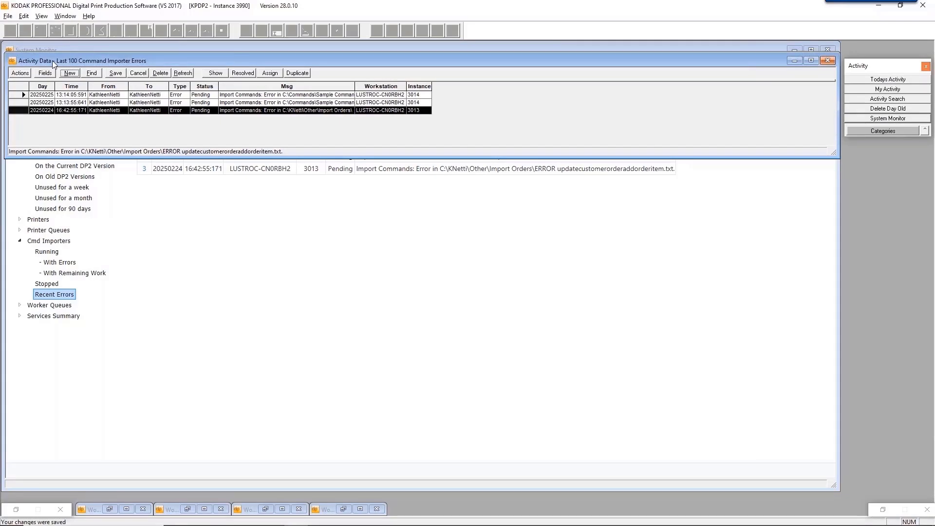
{"action": "left_click_drag", "start_coordinate": [92, 61], "coordinate": [87, 212]}
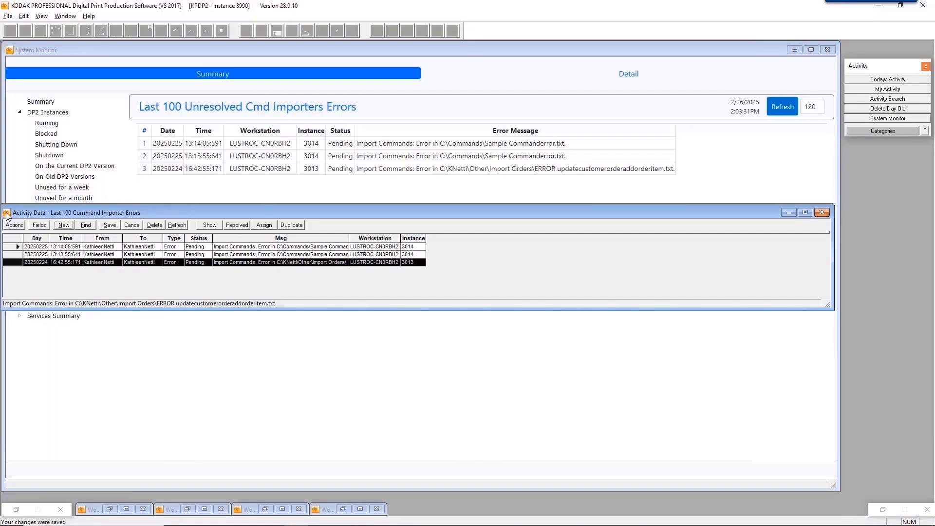
Select and delete all three importer error records, then close Activity Data.
{"action": "left_click", "coordinate": [20, 239]}
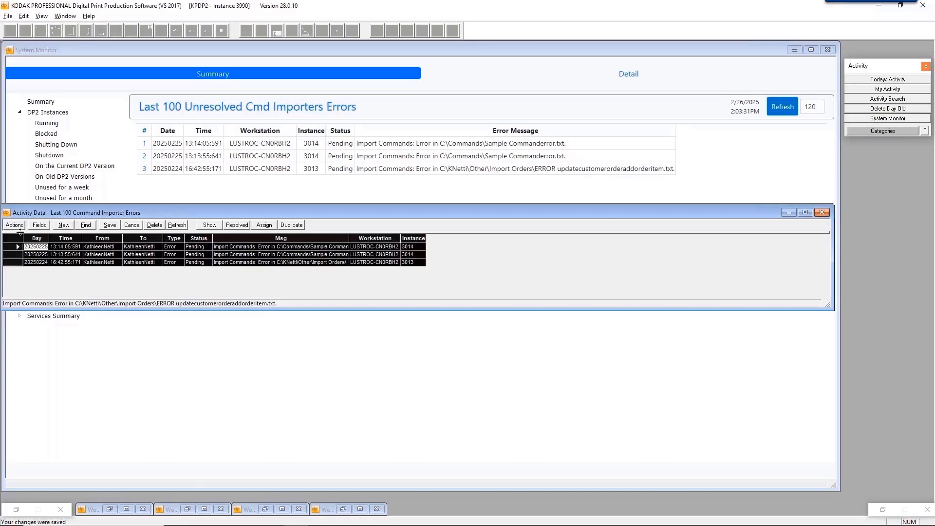
{"action": "left_click", "coordinate": [156, 226]}
{"action": "left_click", "coordinate": [504, 291]}
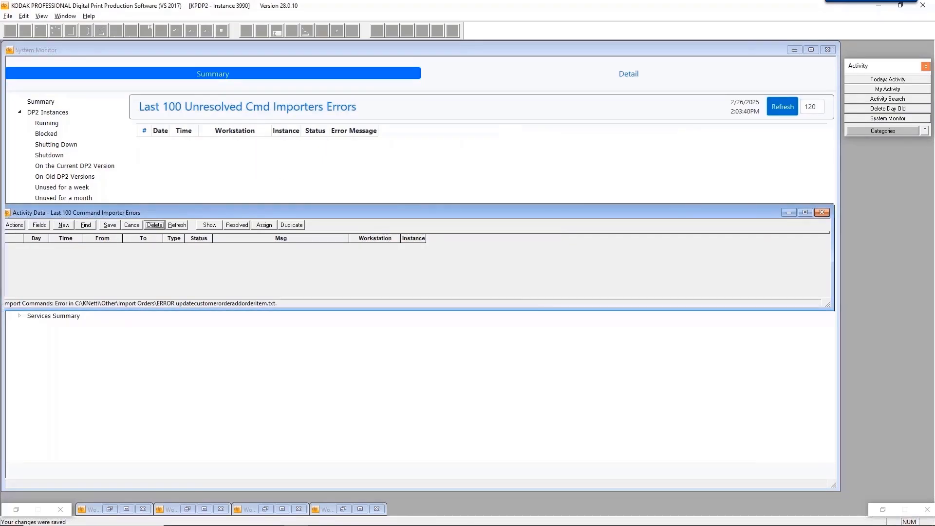
{"action": "double_click", "coordinate": [8, 214]}
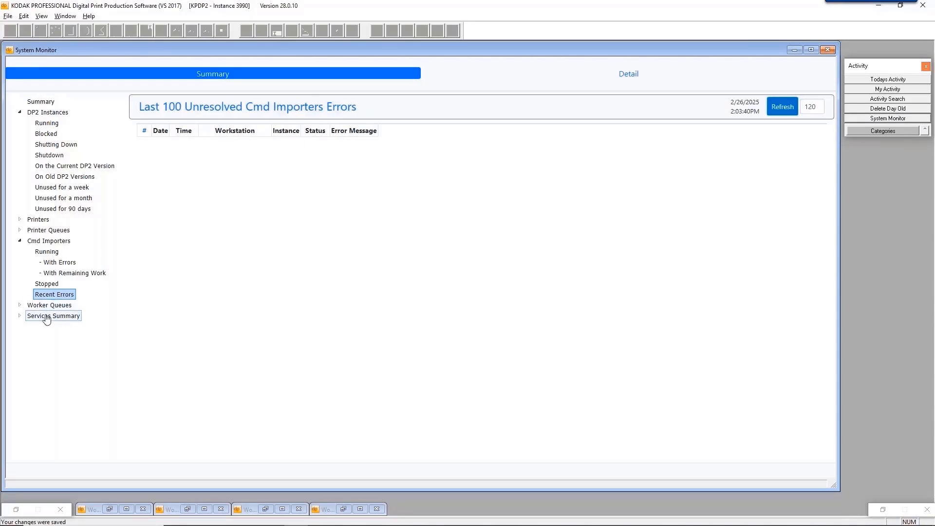
Show the Services Usage Summary; Perfectly Clear Local has 10 requests and 1 error.
{"action": "left_click", "coordinate": [19, 318]}
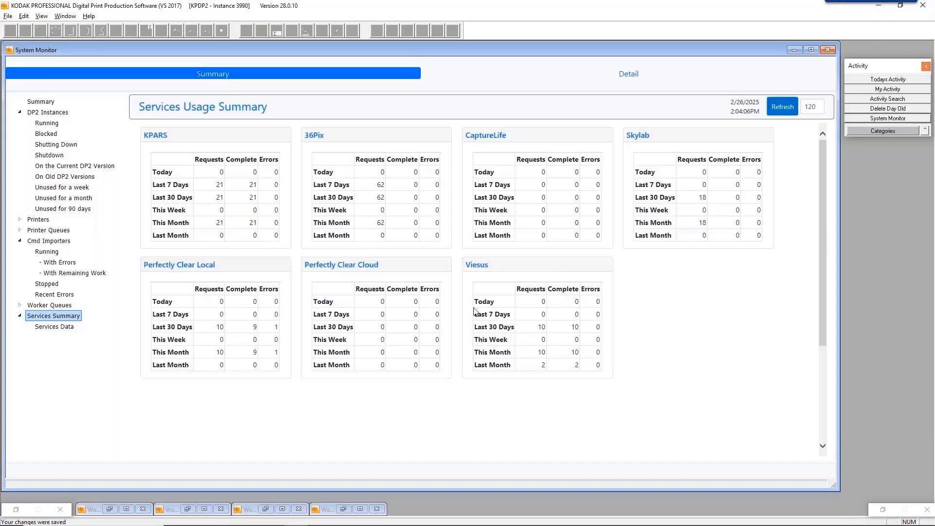
{"action": "left_click", "coordinate": [50, 329]}
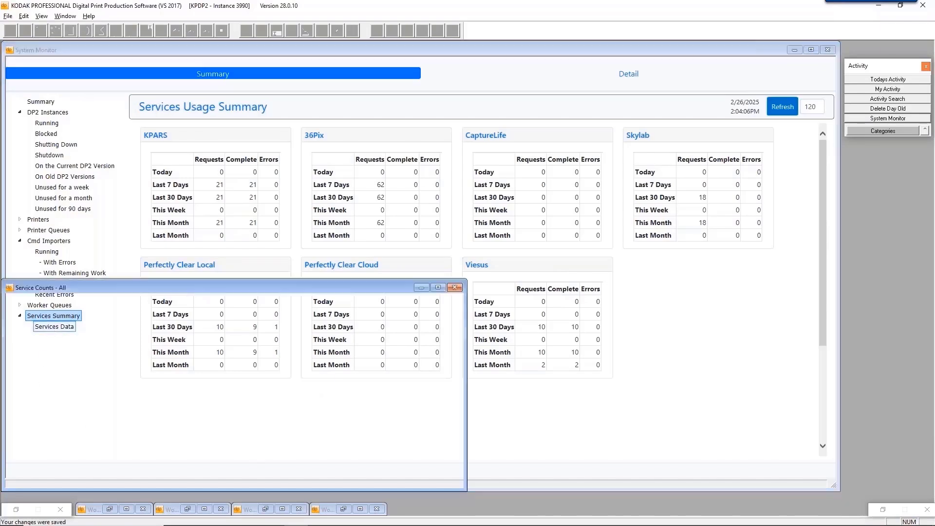
{"action": "left_click_drag", "start_coordinate": [130, 292], "coordinate": [255, 172]}
{"action": "left_click_drag", "start_coordinate": [403, 370], "coordinate": [404, 514]}
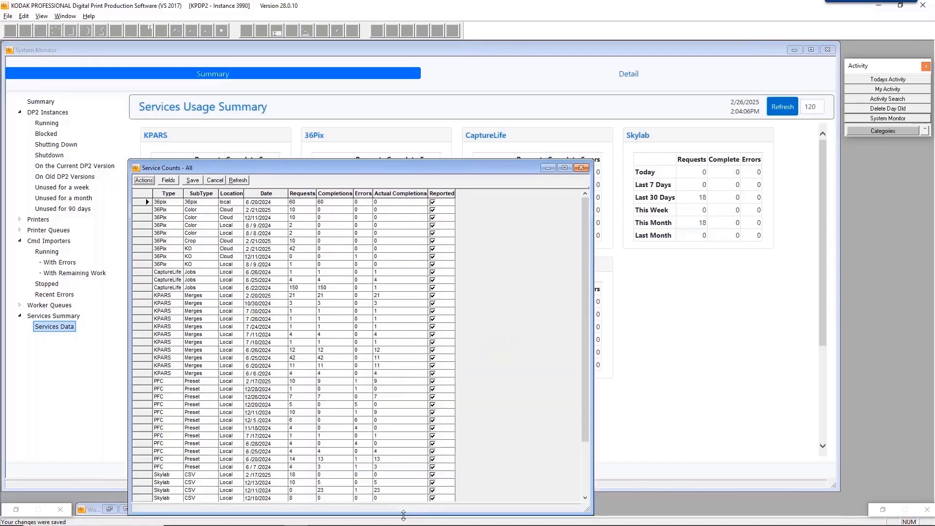
{"action": "left_click_drag", "start_coordinate": [140, 198], "coordinate": [163, 508]}
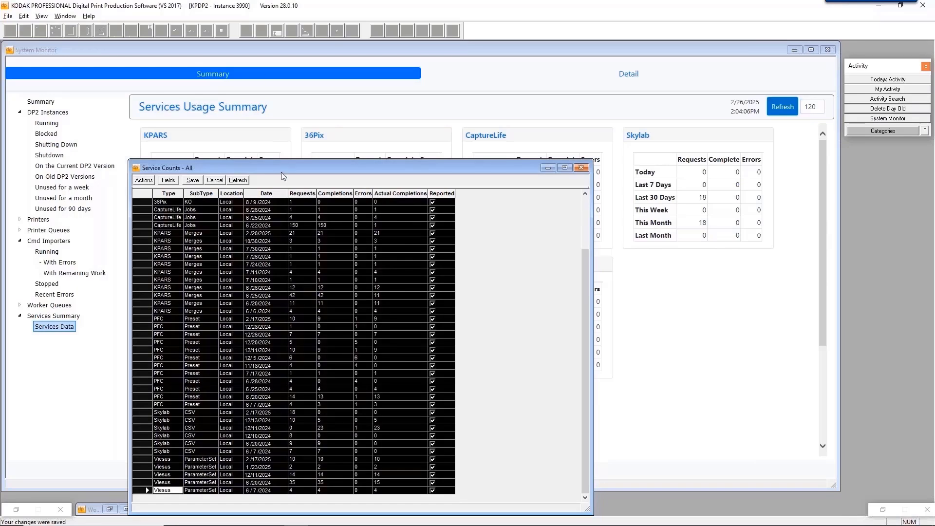
{"action": "left_click", "coordinate": [581, 168]}
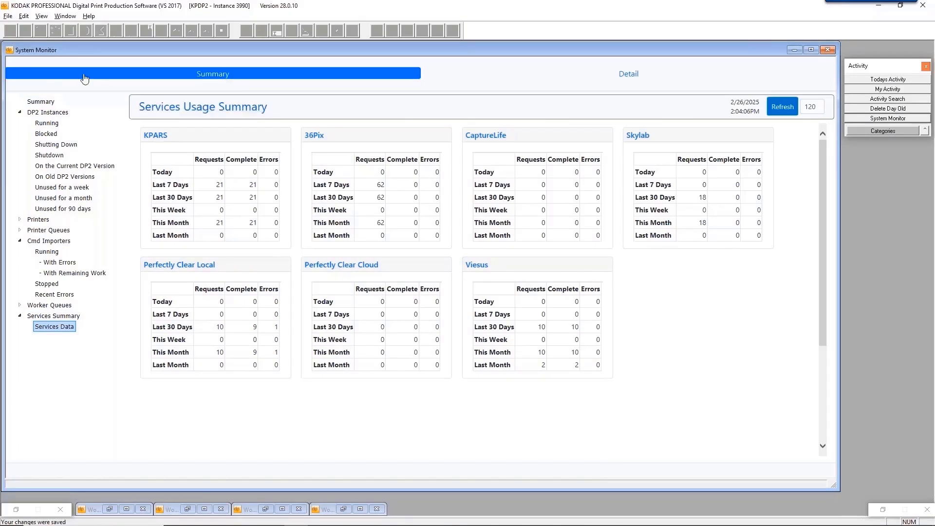
Open the Admin panel's Send Config/Usage Info settings and include Service Counts and System Information.
{"action": "double_click", "coordinate": [8, 51]}
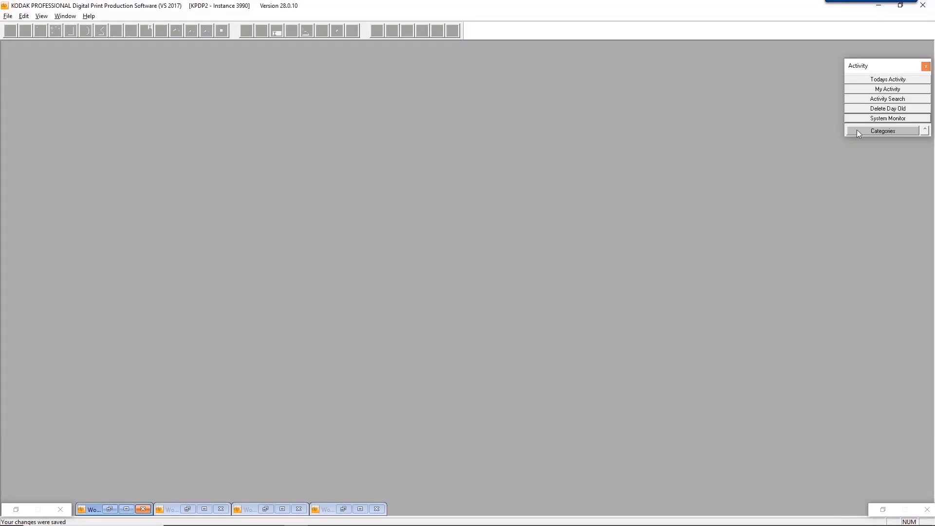
{"action": "left_click", "coordinate": [861, 131]}
{"action": "left_click", "coordinate": [896, 103]}
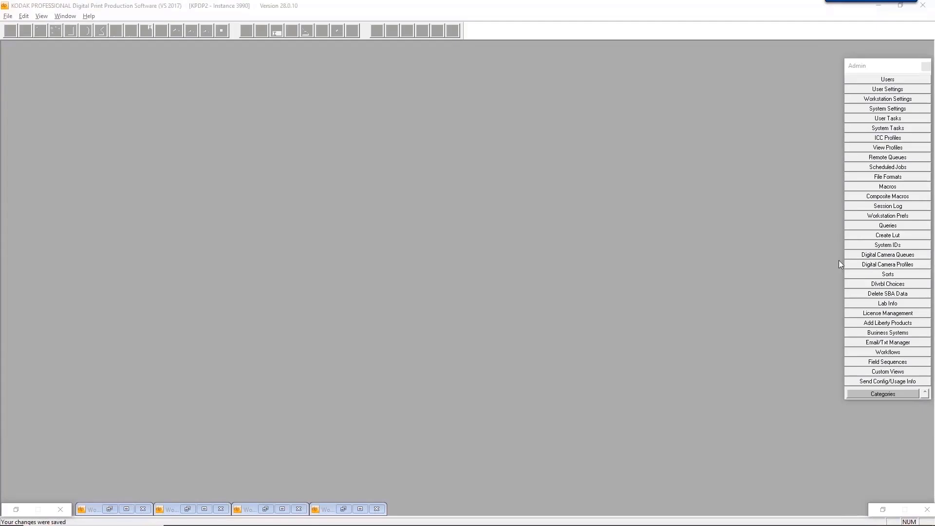
{"action": "left_click", "coordinate": [877, 382]}
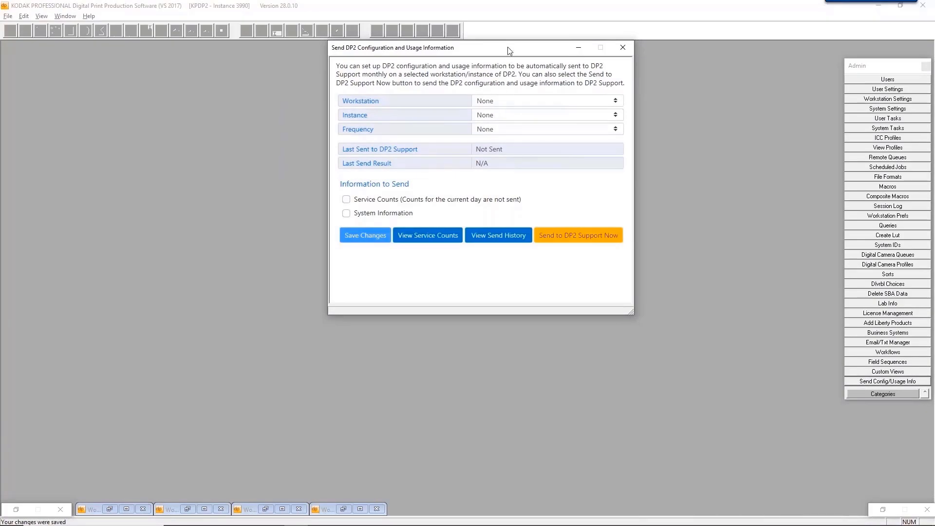
{"action": "left_click_drag", "start_coordinate": [500, 53], "coordinate": [420, 77]}
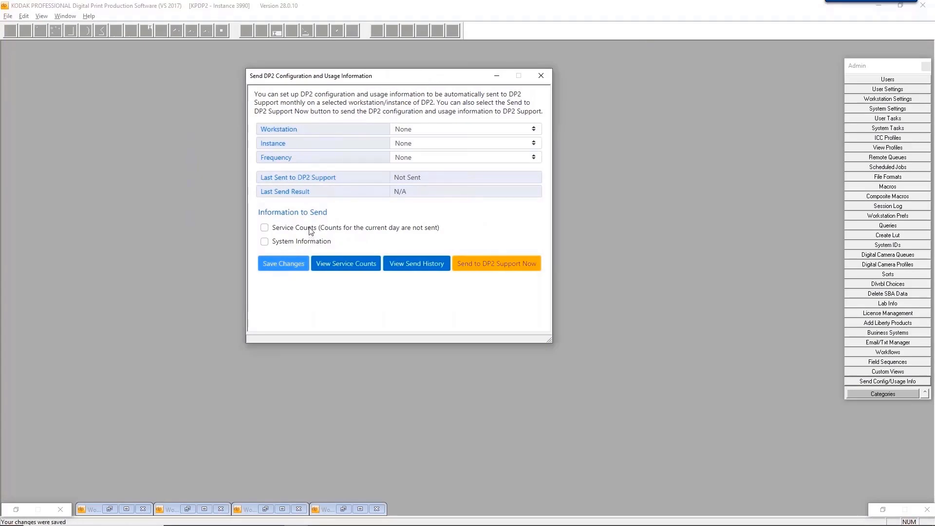
{"action": "left_click", "coordinate": [264, 229]}
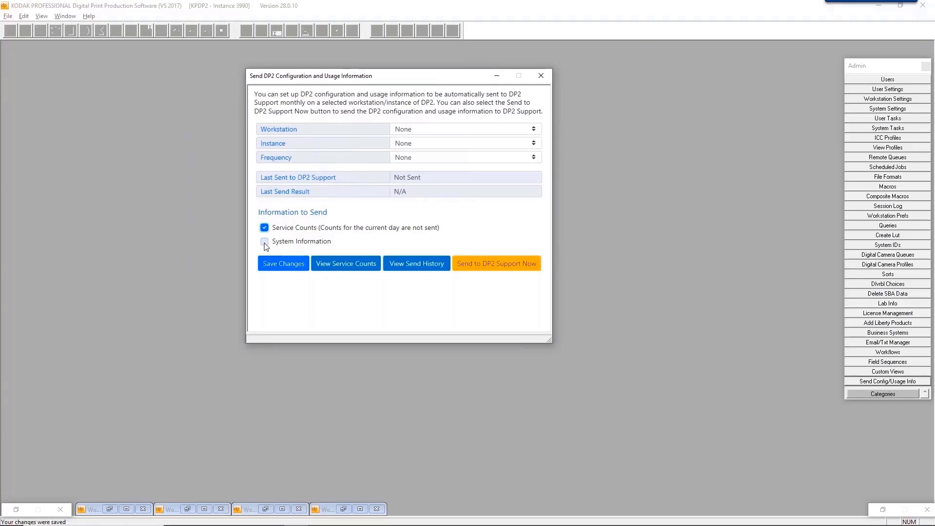
{"action": "left_click", "coordinate": [265, 243]}
Choose this workstation, instance 3990 and Once A Month frequency, then save the changes.
{"action": "left_click", "coordinate": [522, 130]}
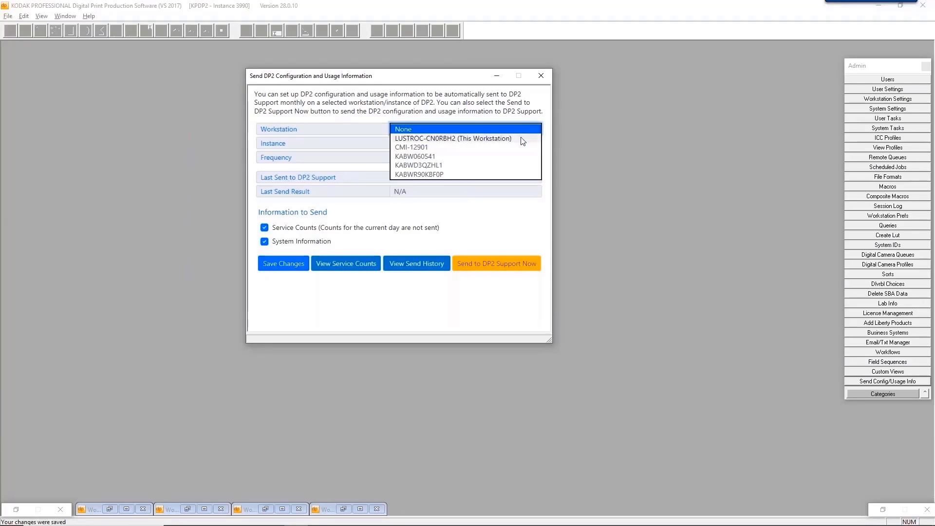
{"action": "left_click", "coordinate": [523, 140]}
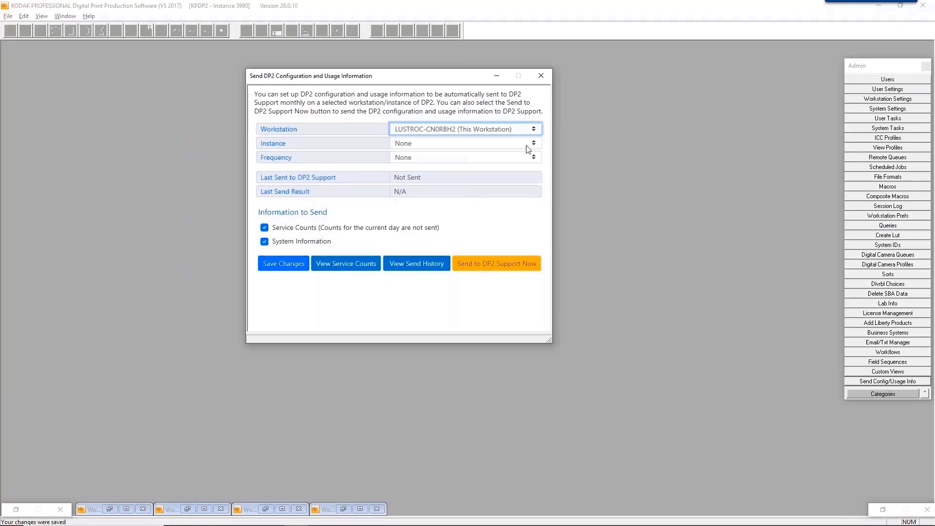
{"action": "left_click", "coordinate": [527, 145]}
{"action": "left_click", "coordinate": [527, 153]}
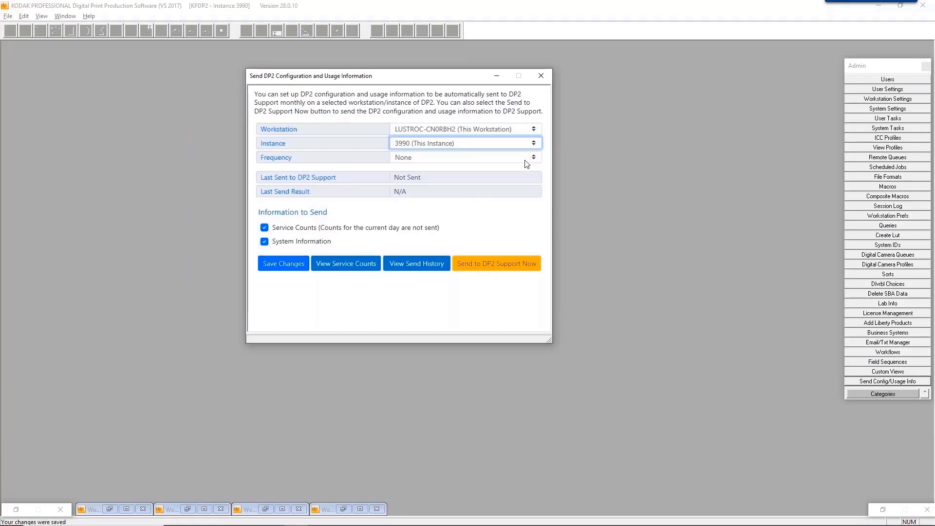
{"action": "left_click", "coordinate": [527, 158]}
{"action": "left_click", "coordinate": [525, 167]}
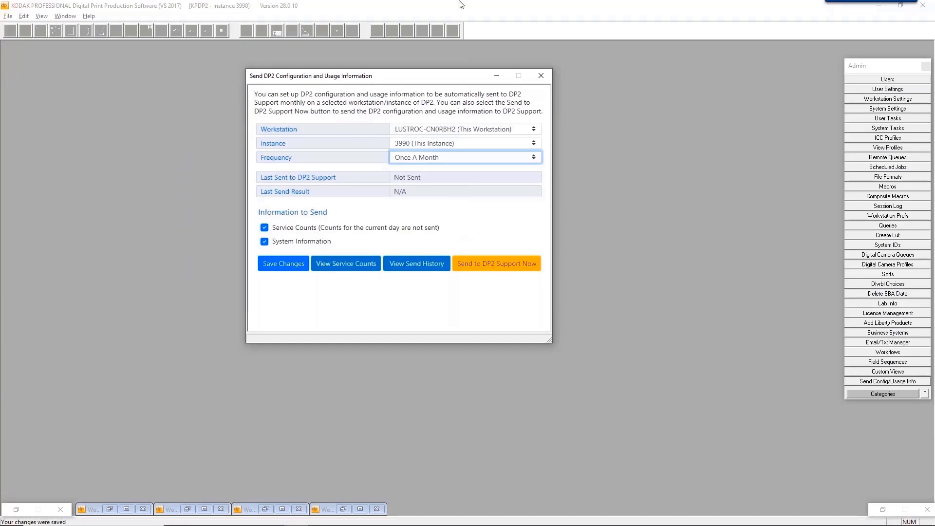
{"action": "left_click", "coordinate": [282, 264]}
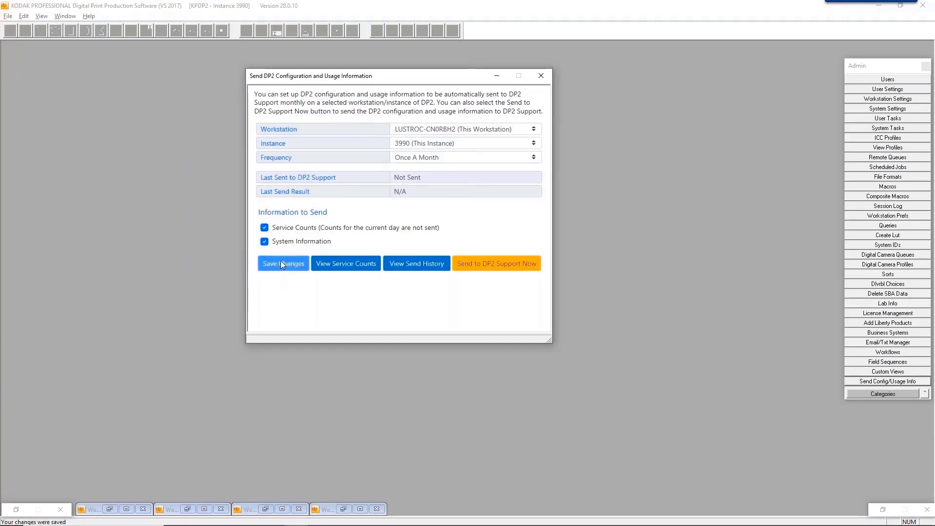
Send the configuration and usage data to DP2 Support immediately.
{"action": "left_click", "coordinate": [496, 263]}
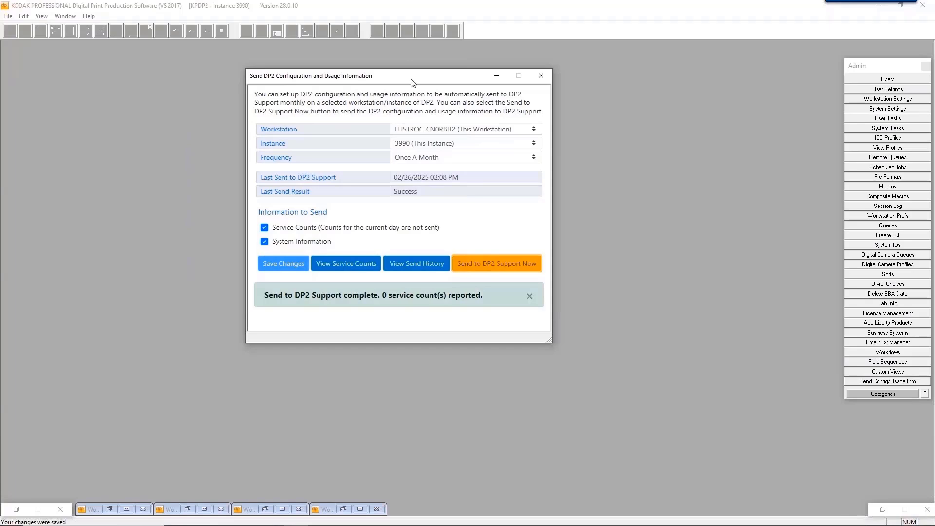
Close the usage settings dialog and open the KPL Manual from Help > KPL Help.
{"action": "left_click", "coordinate": [542, 77]}
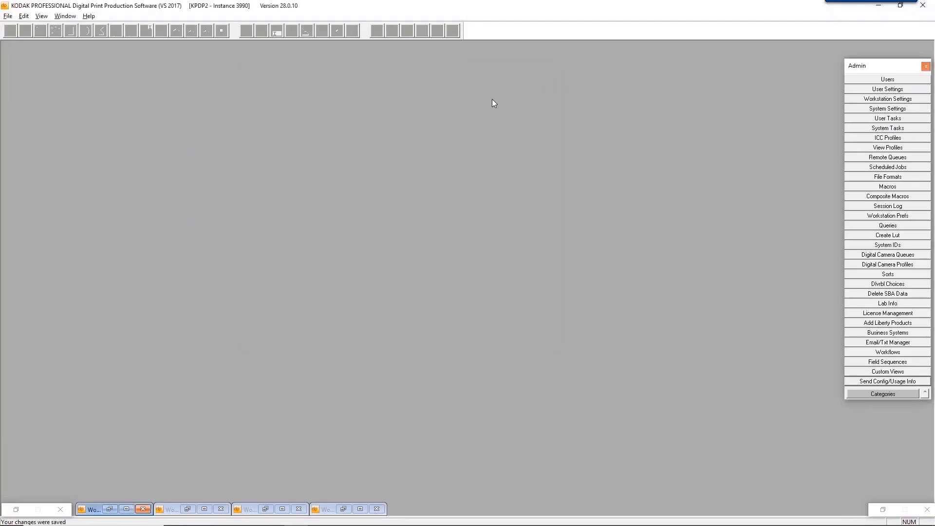
{"action": "left_click", "coordinate": [91, 17]}
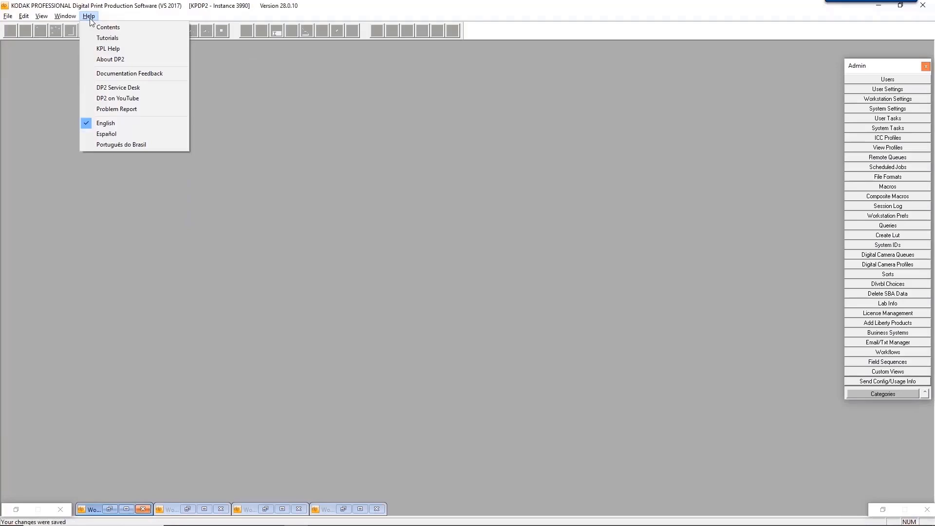
{"action": "left_click", "coordinate": [116, 52]}
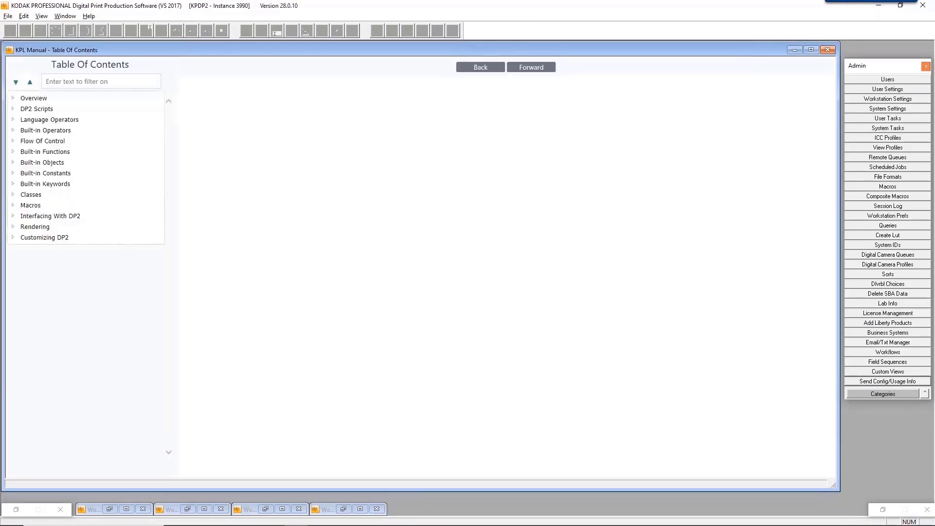
Expand Overview and read Updating Your KPL Help, selecting its seven numbered update steps.
{"action": "left_click", "coordinate": [13, 101]}
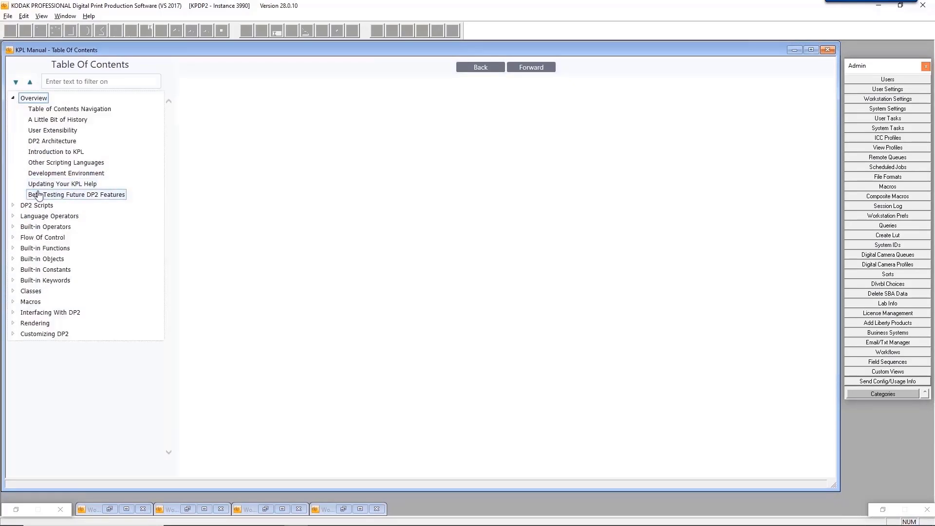
{"action": "left_click", "coordinate": [62, 184]}
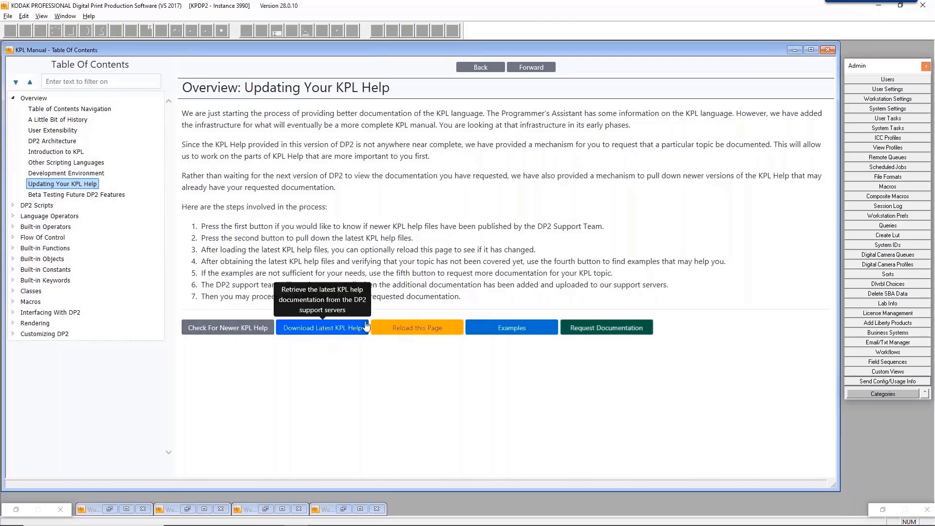
{"action": "left_click_drag", "start_coordinate": [194, 226], "coordinate": [555, 304]}
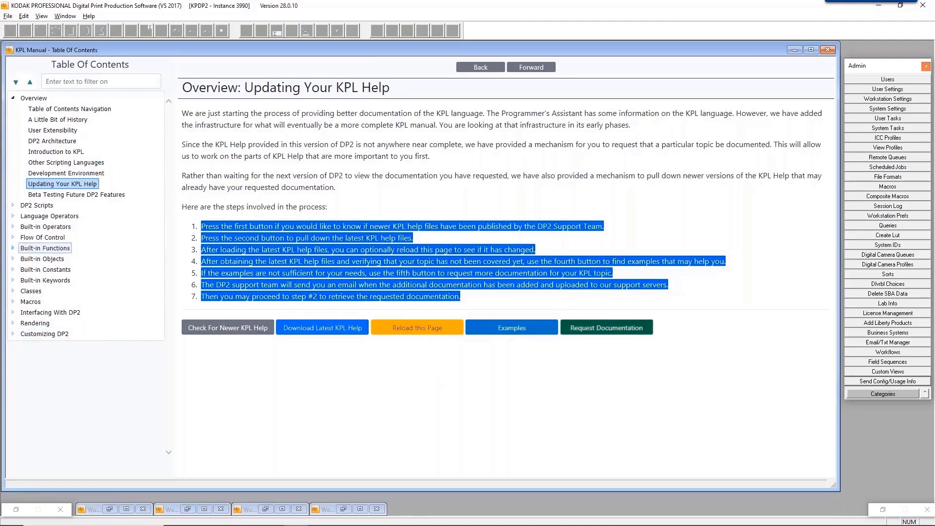
Browse the Built-in topics, then open Importing Data from Other Files under Interfacing With DP2.
{"action": "left_click", "coordinate": [13, 249]}
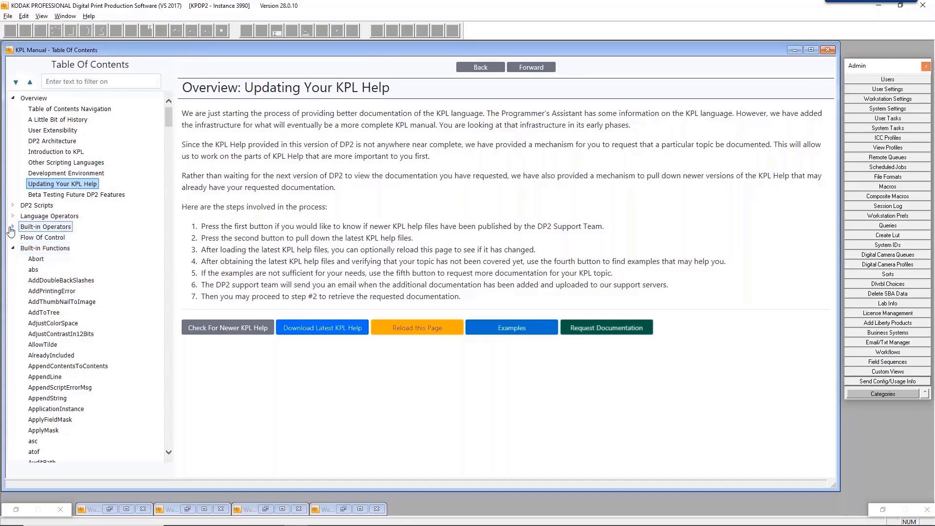
{"action": "left_click", "coordinate": [12, 227]}
{"action": "left_click", "coordinate": [12, 227]}
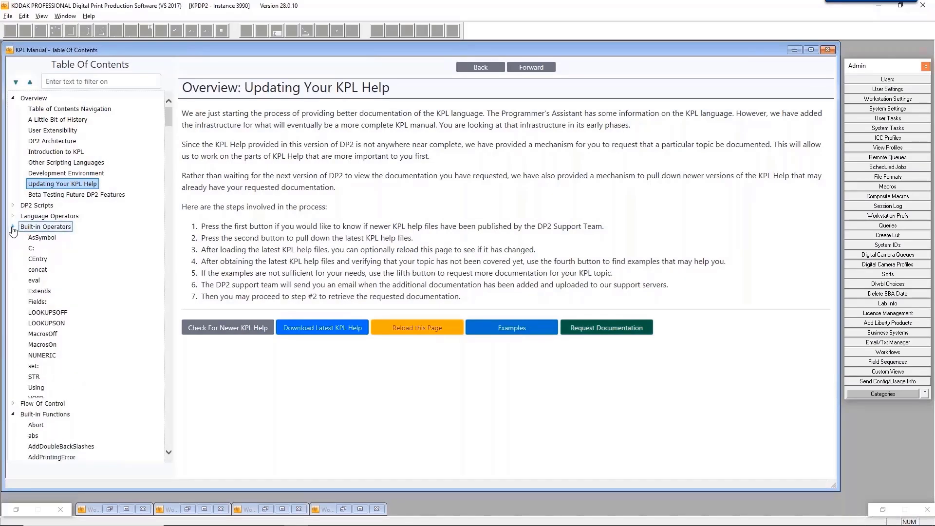
{"action": "left_click", "coordinate": [13, 248]}
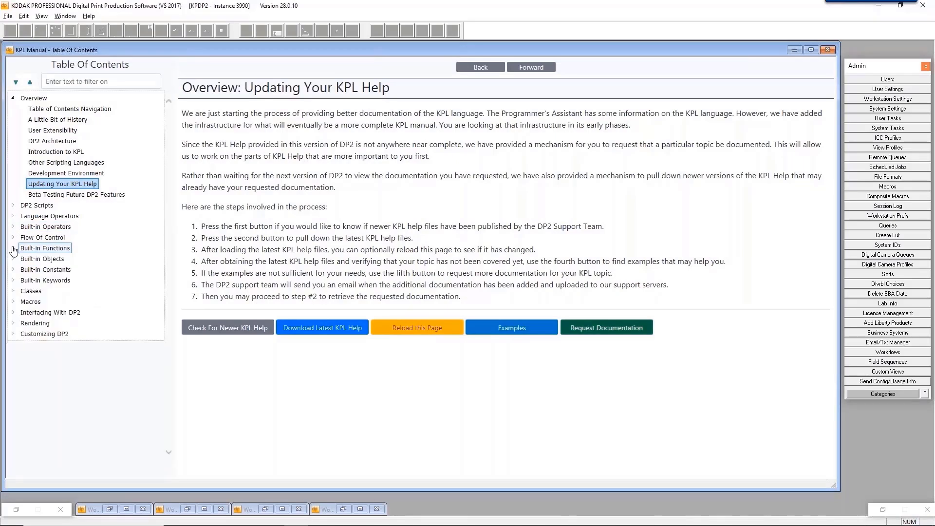
{"action": "left_click", "coordinate": [12, 312]}
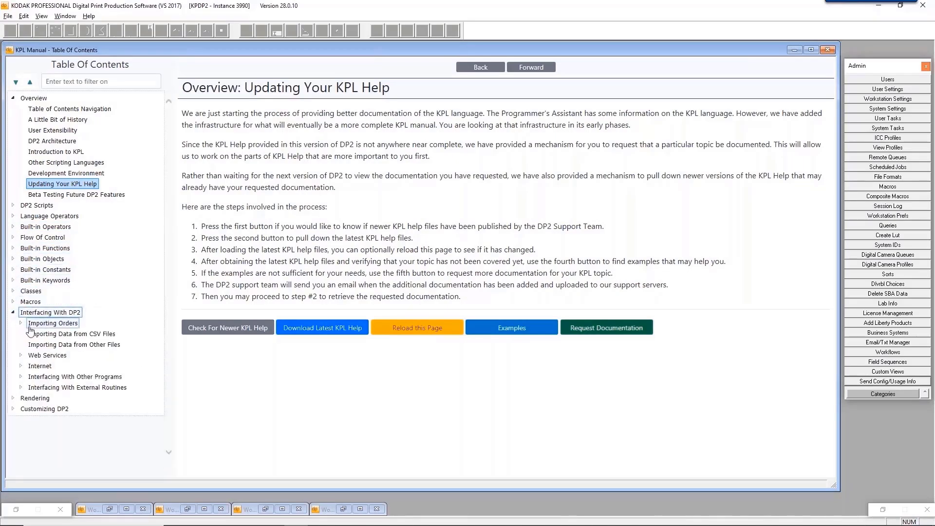
{"action": "left_click", "coordinate": [33, 347]}
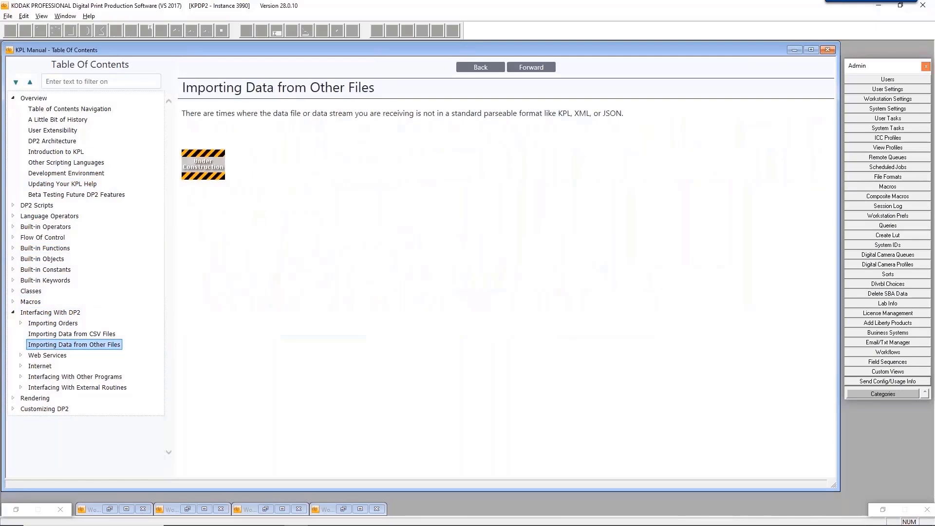
Visit Importing Data from CSV Files and Importing Orders, then open the built-in Array help page.
{"action": "left_click", "coordinate": [62, 334]}
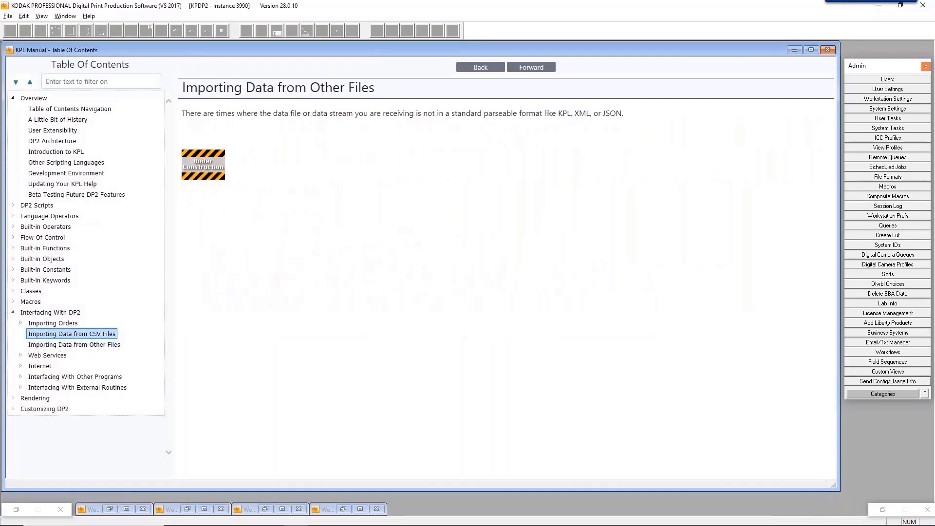
{"action": "left_click", "coordinate": [61, 324]}
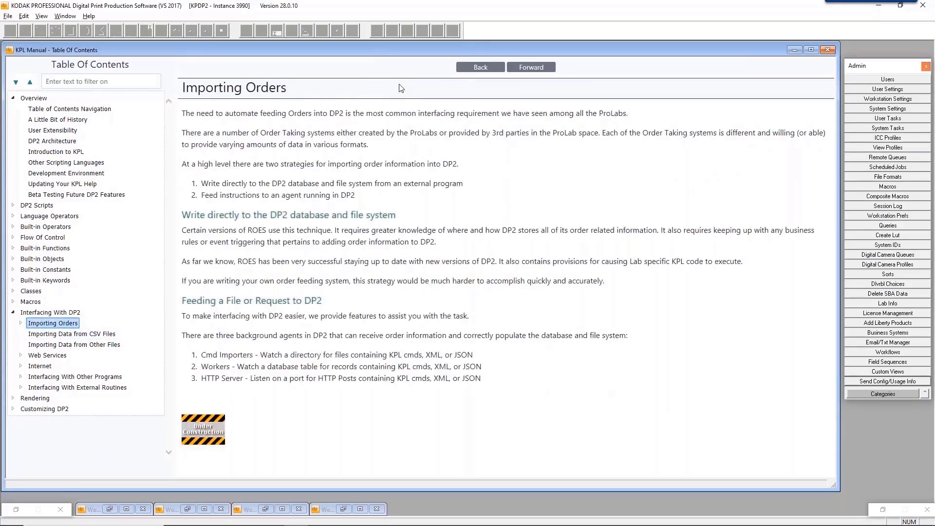
{"action": "left_click", "coordinate": [42, 258]}
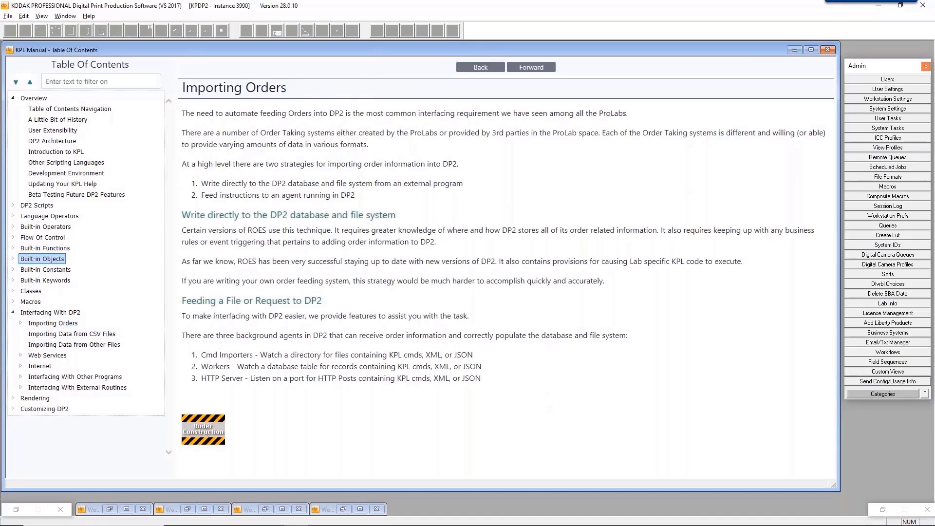
{"action": "left_click", "coordinate": [14, 259]}
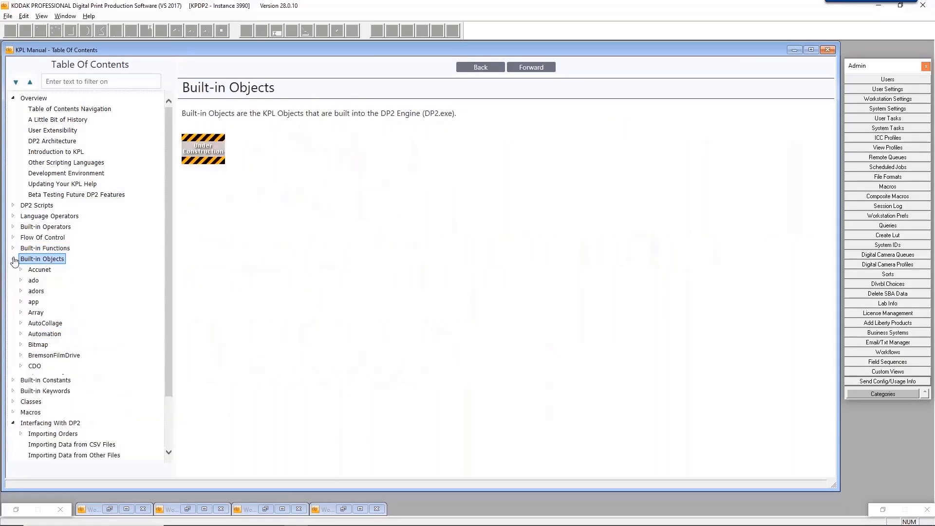
{"action": "left_click", "coordinate": [34, 312]}
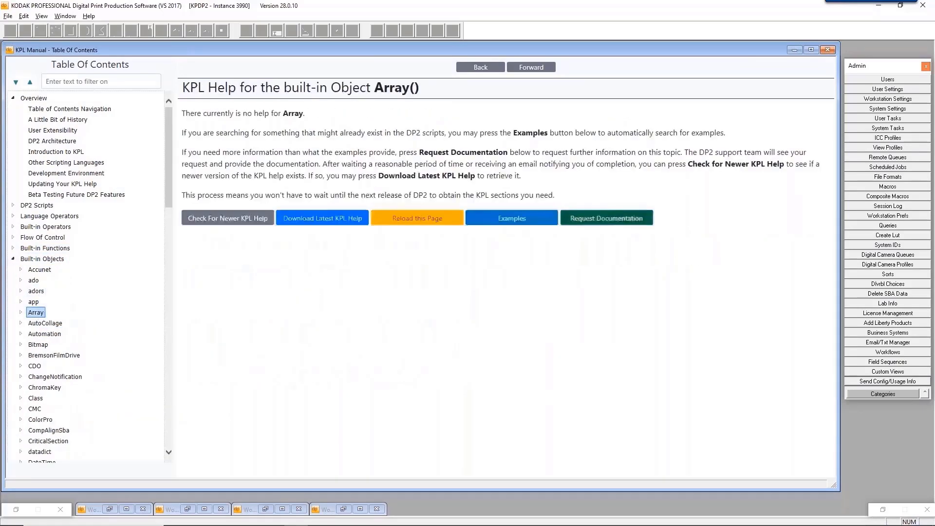
{"action": "left_click_drag", "start_coordinate": [419, 88], "coordinate": [312, 123]}
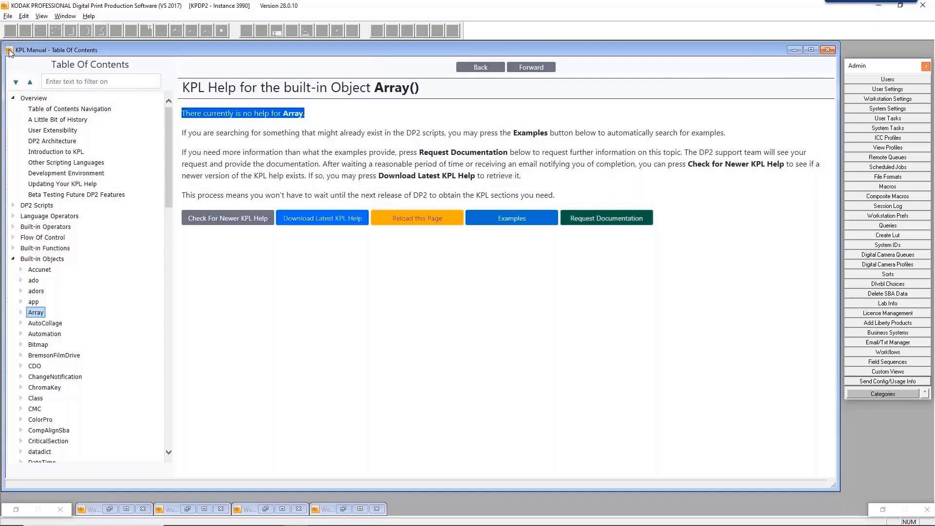
Filter the table of contents by typing 'macro modifier'.
{"action": "left_click", "coordinate": [80, 79]}
{"action": "type", "text": "ma"}
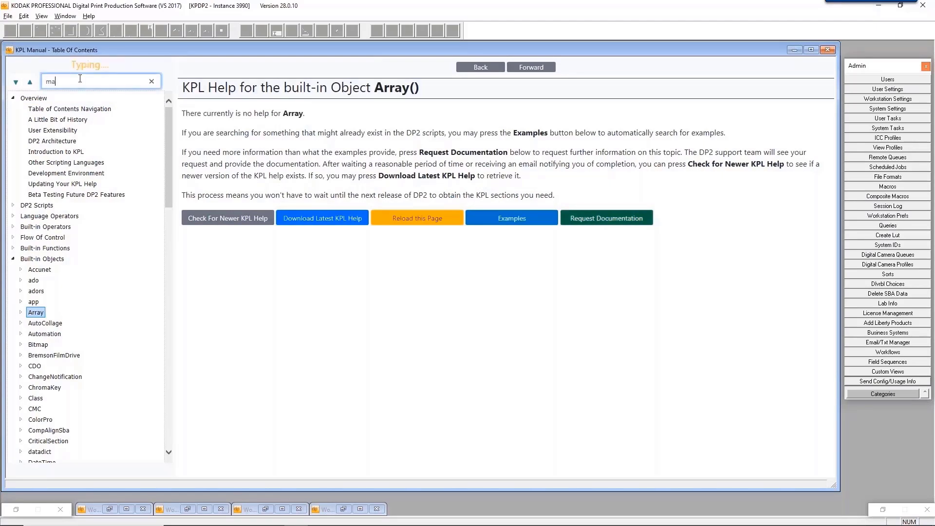
{"action": "type", "text": "cro"}
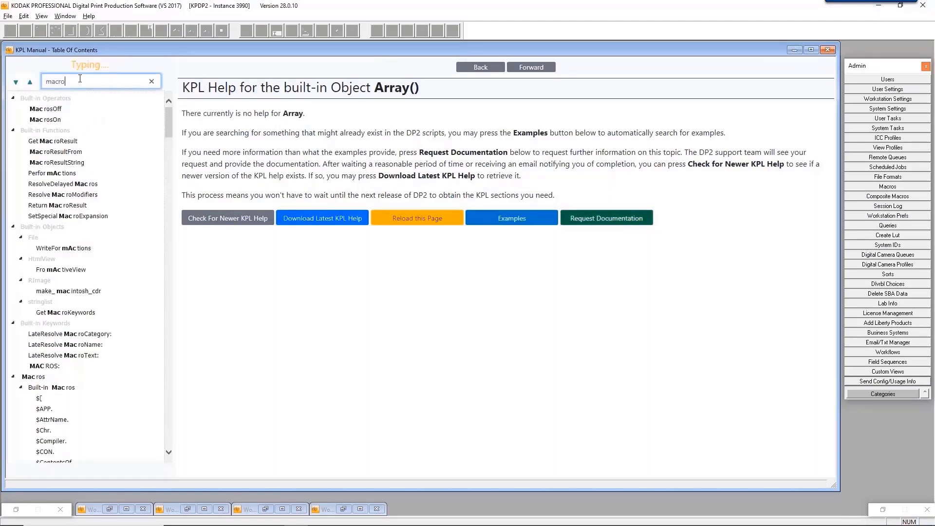
{"action": "type", "text": " m"}
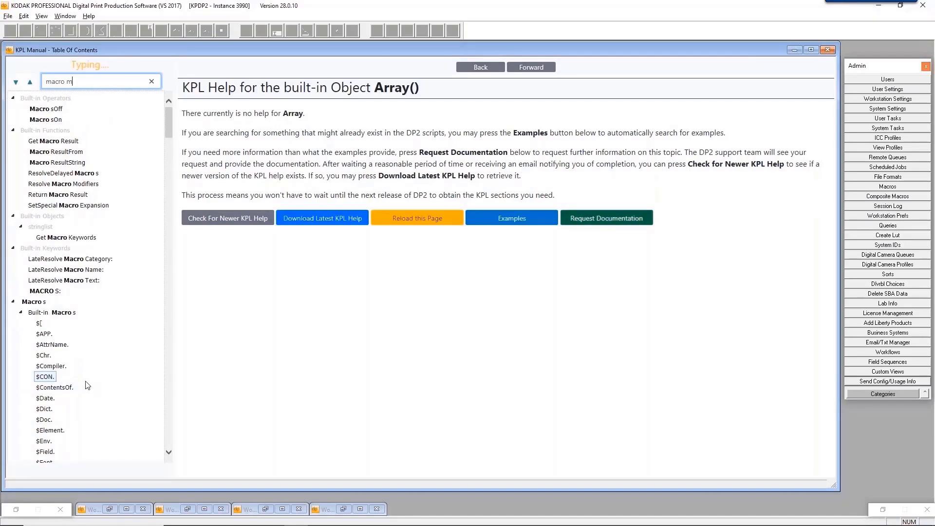
{"action": "type", "text": "odifier"}
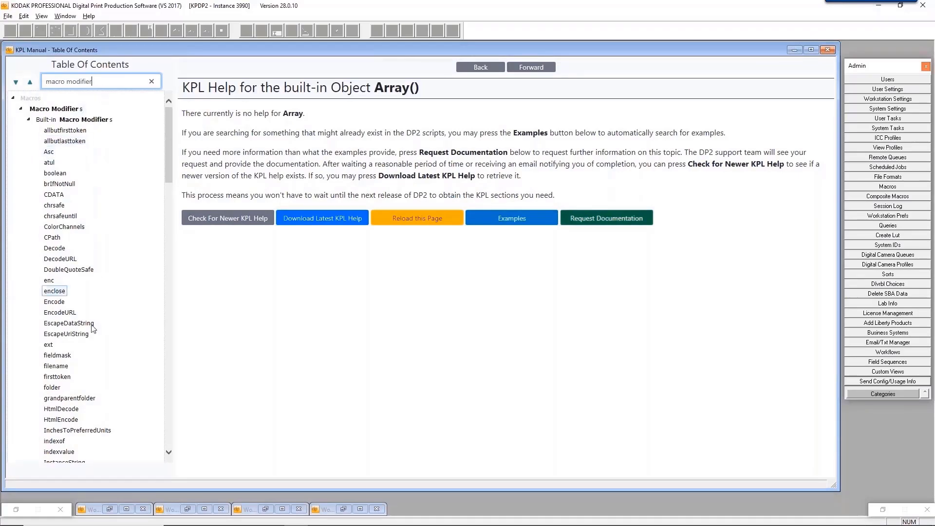
Open the Macros: Macro Modifiers page from the filtered contents.
{"action": "left_click", "coordinate": [67, 112]}
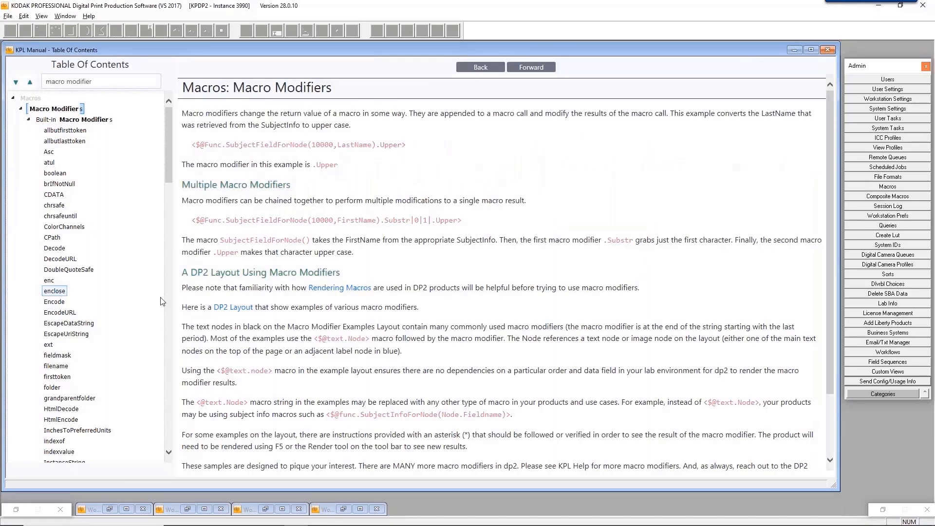
Follow the help page's 'DP2 Layout' link to open Macro Modifier Examples.txt.
{"action": "left_click", "coordinate": [230, 310]}
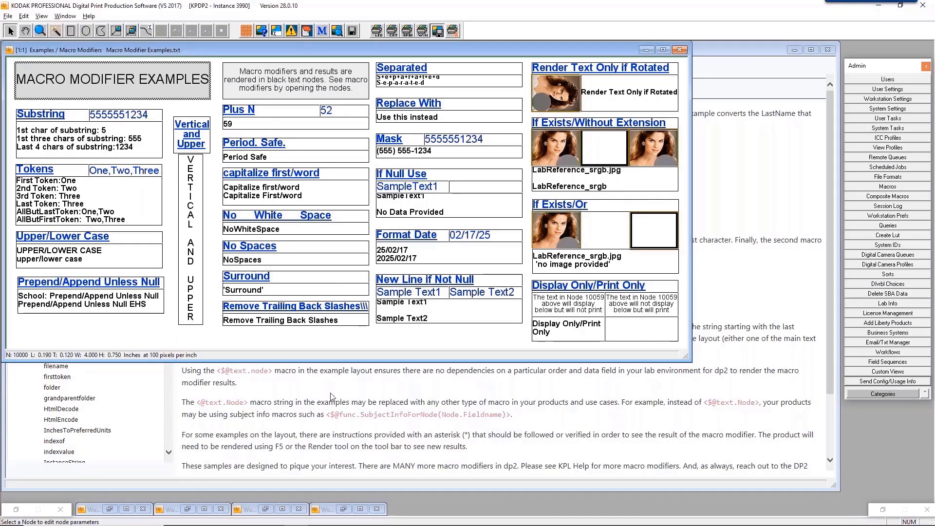
Inspect the Period Safe, Mask and Replace With macros, highlighting the ReplaceWith modifier and base macro.
{"action": "double_click", "coordinate": [271, 158]}
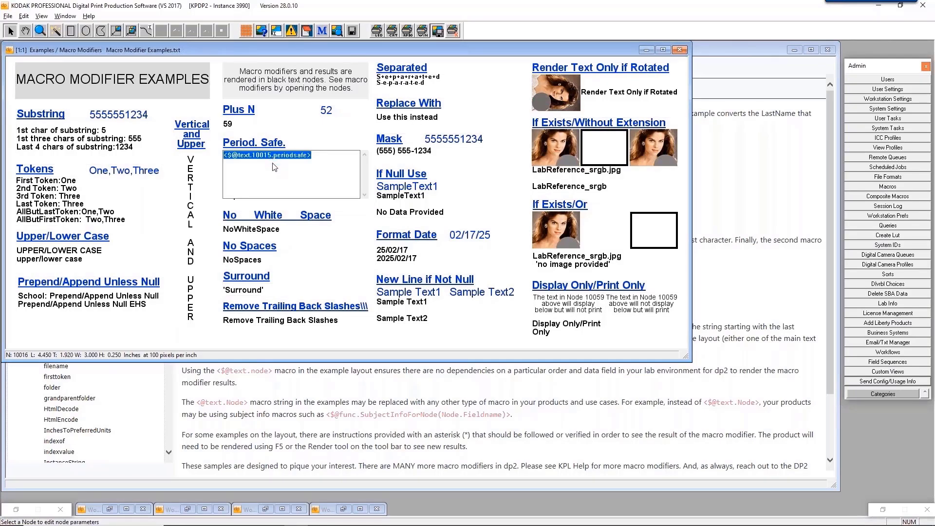
{"action": "double_click", "coordinate": [405, 150]}
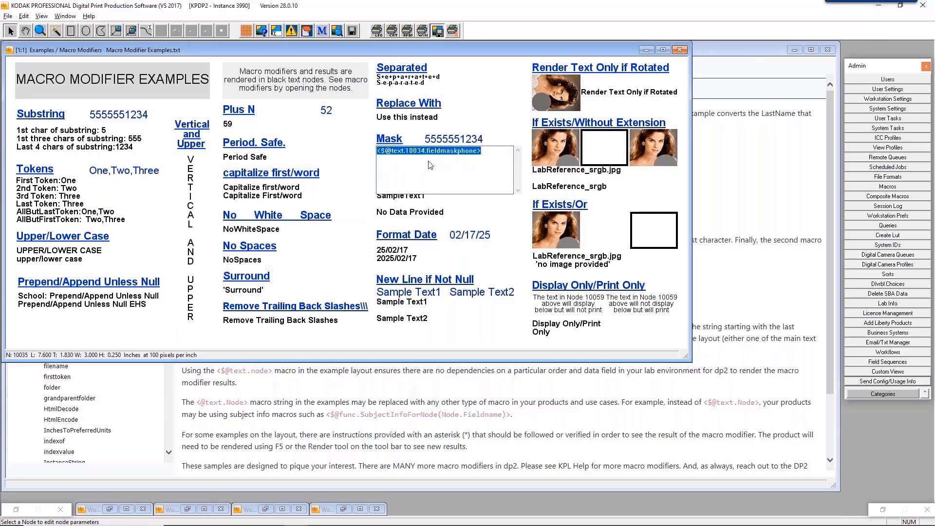
{"action": "double_click", "coordinate": [413, 122]}
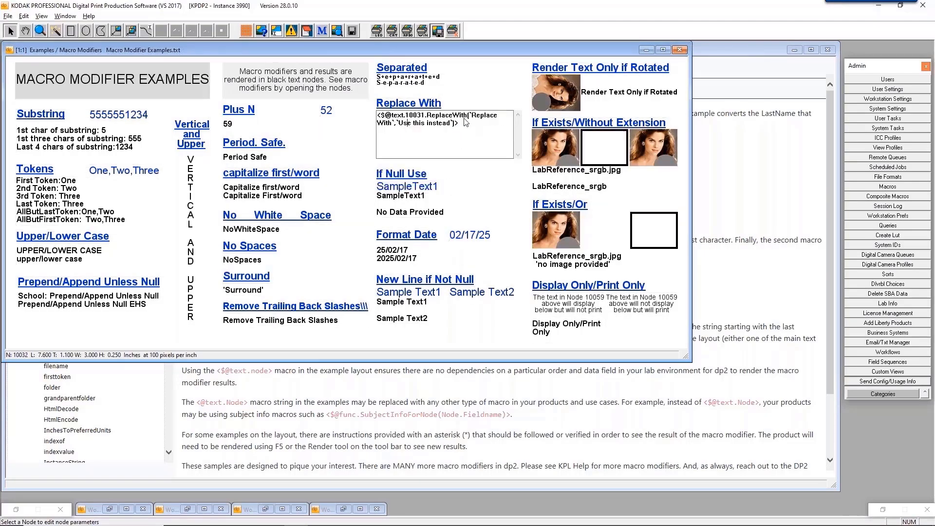
{"action": "left_click_drag", "start_coordinate": [425, 117], "coordinate": [460, 125]}
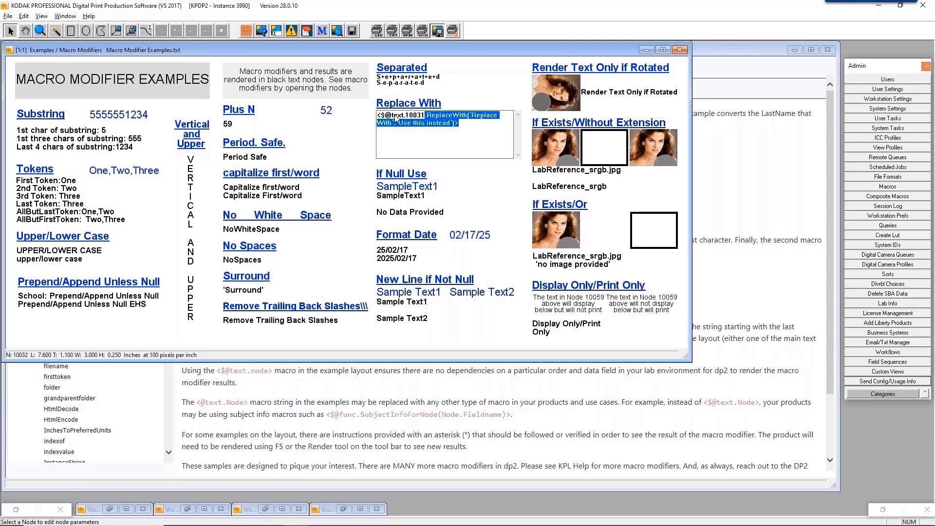
{"action": "left_click_drag", "start_coordinate": [381, 117], "coordinate": [427, 119]}
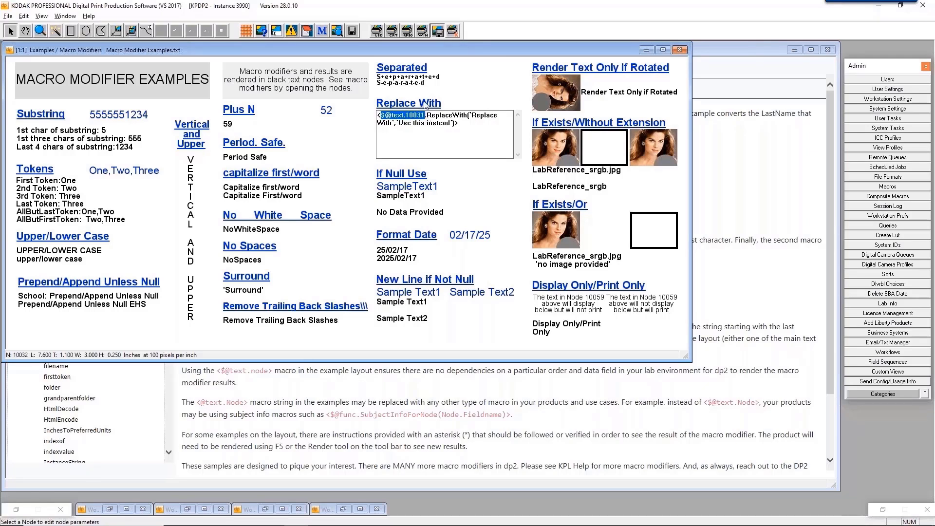
{"action": "left_click", "coordinate": [427, 102]}
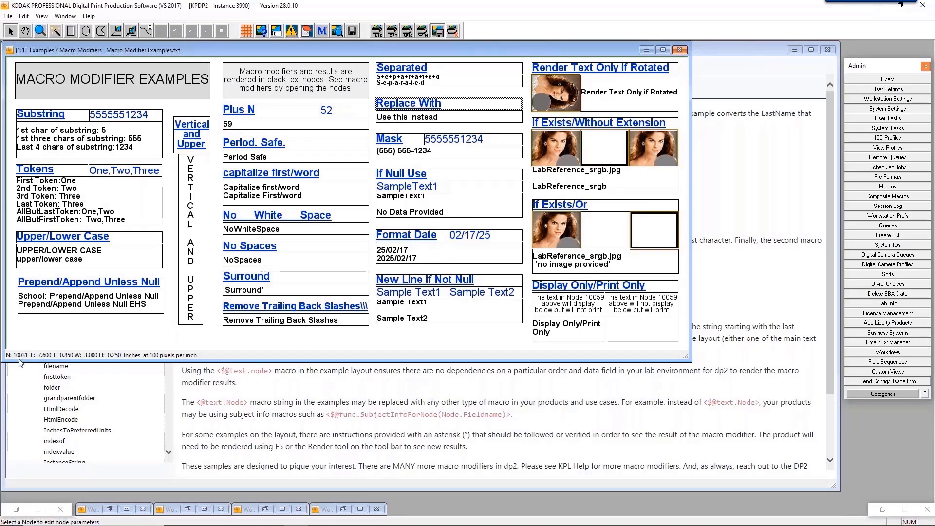
View the Use this instead and Tokens macros, then close the examples layout.
{"action": "double_click", "coordinate": [419, 121]}
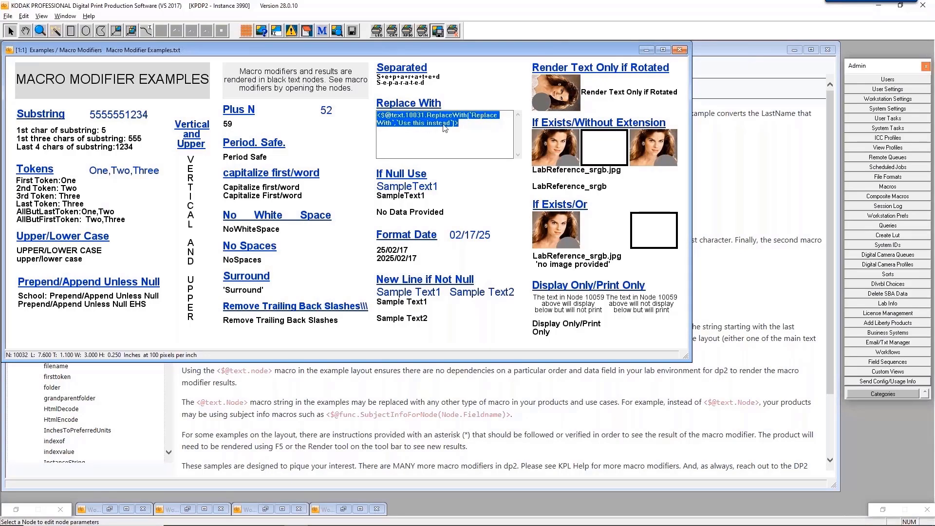
{"action": "double_click", "coordinate": [68, 214]}
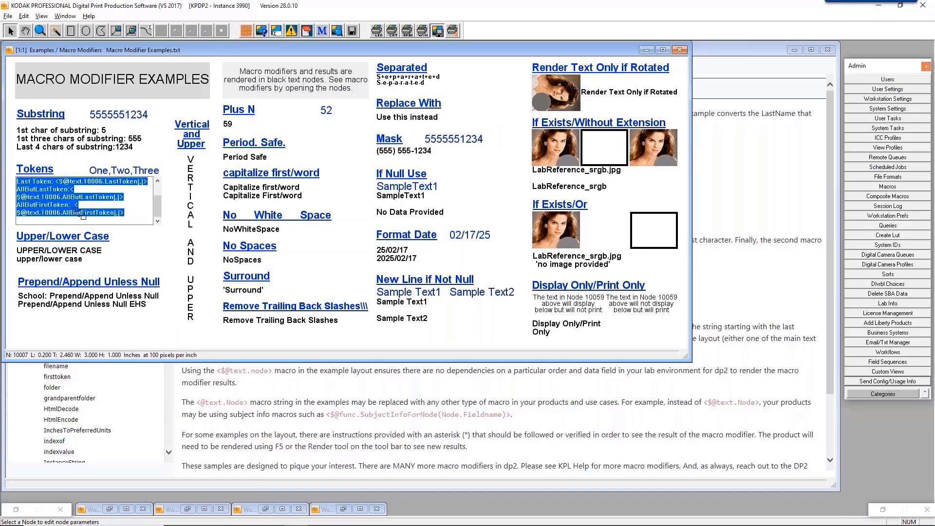
{"action": "left_click", "coordinate": [679, 50]}
Close the KPL Manual and list the Prints products via Order Entry > Products.
{"action": "left_click", "coordinate": [827, 50]}
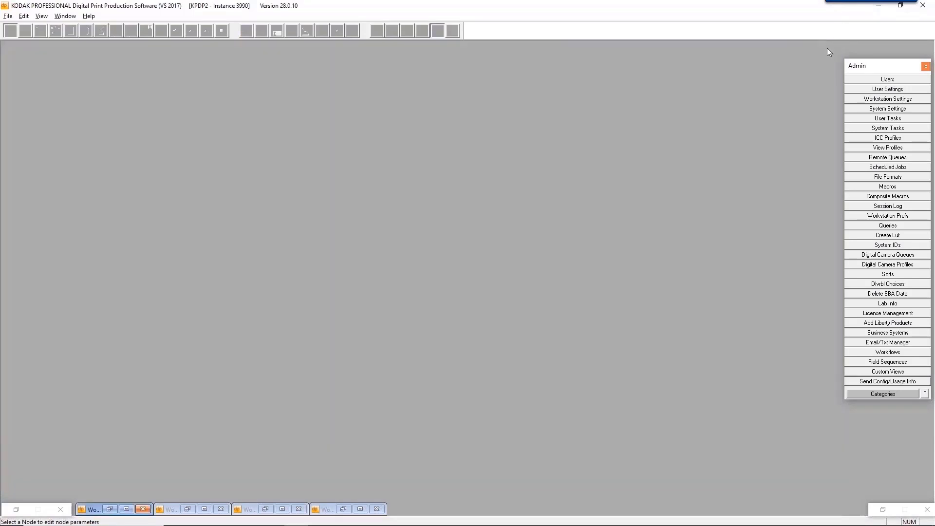
{"action": "left_click", "coordinate": [878, 395]}
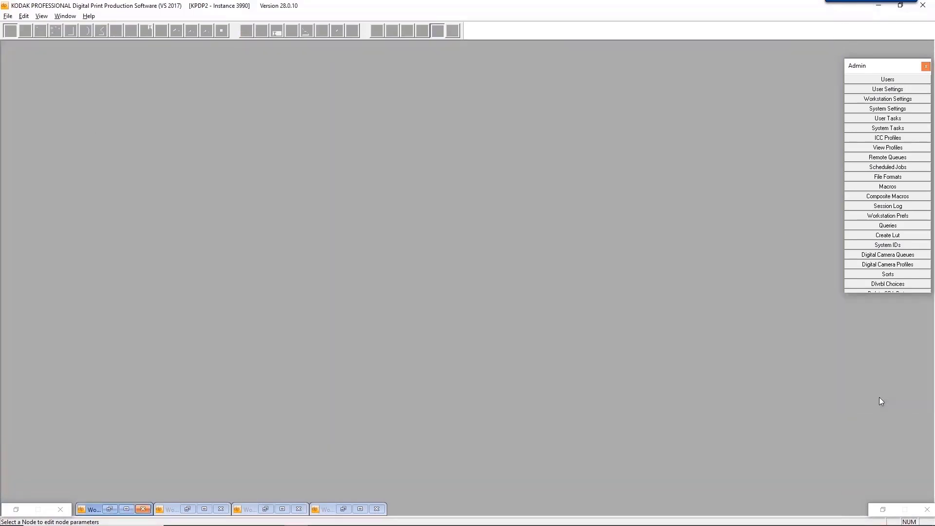
{"action": "left_click", "coordinate": [892, 216]}
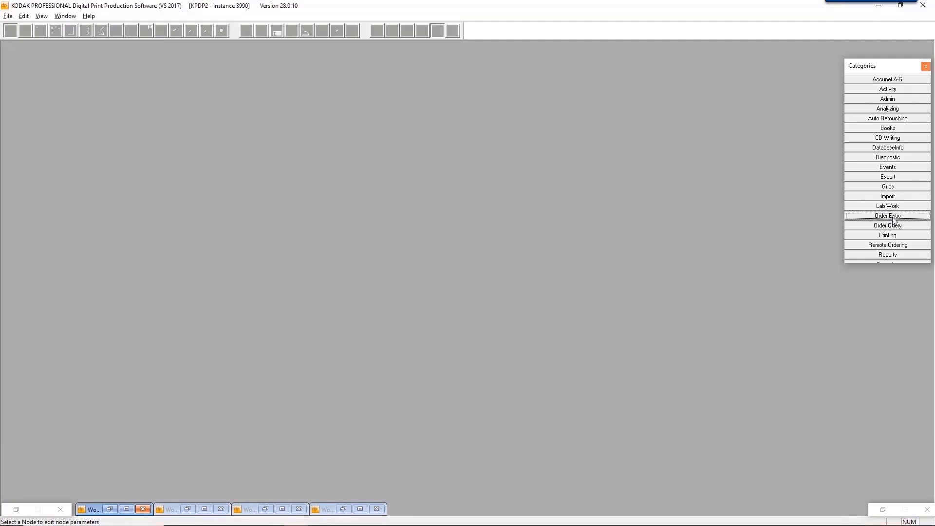
{"action": "left_click", "coordinate": [894, 224]}
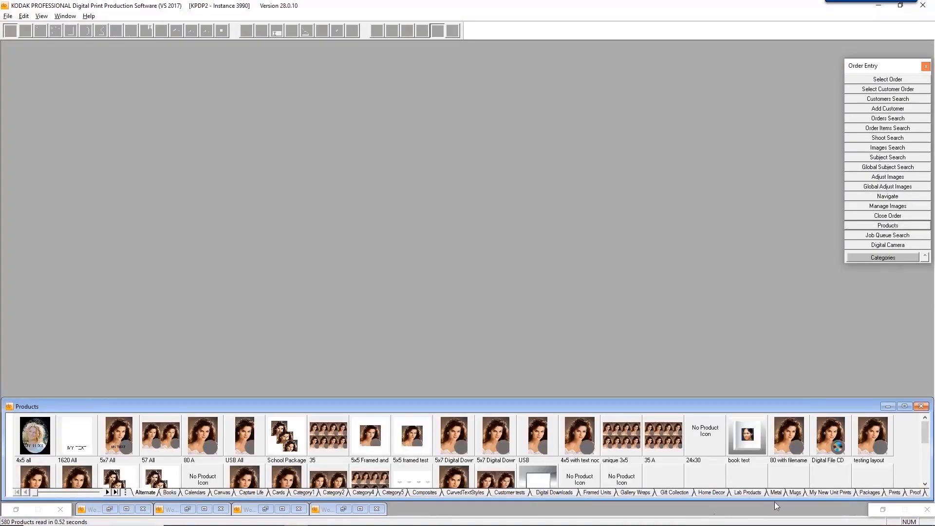
{"action": "left_click", "coordinate": [895, 491]}
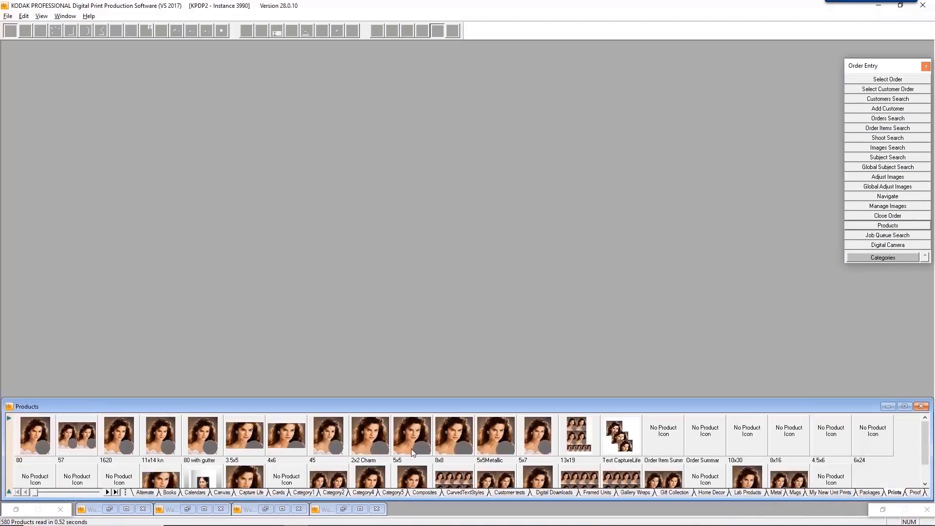
Open the 4x6 product's layout and load the Macro Modifiers Examples layout helper.
{"action": "double_click", "coordinate": [285, 436]}
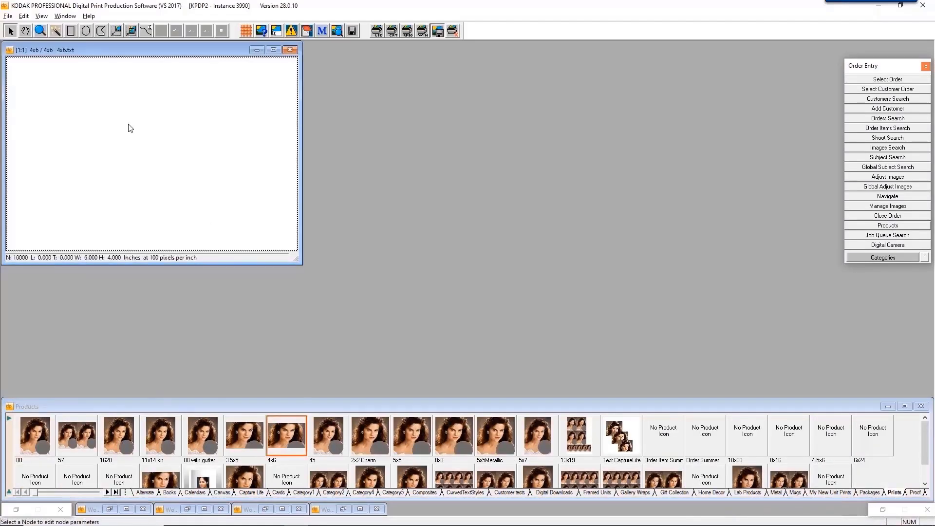
{"action": "right_click", "coordinate": [130, 128]}
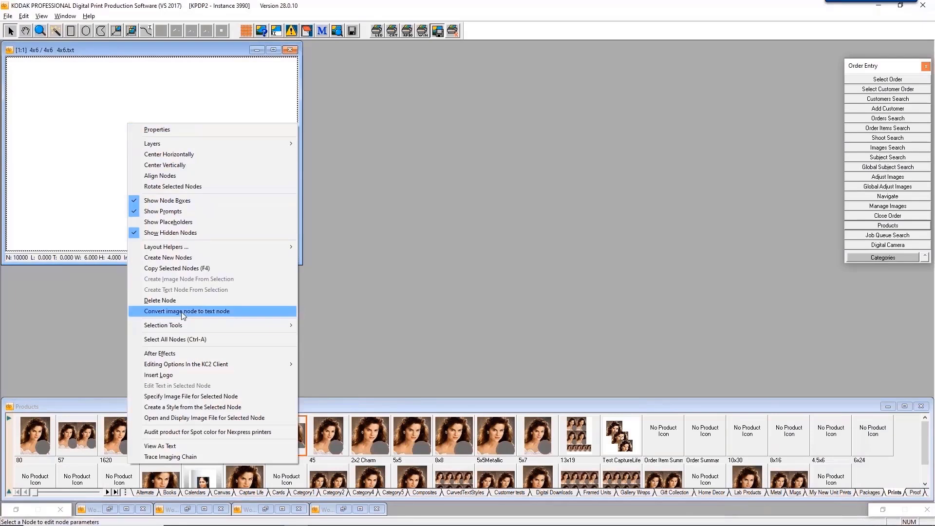
{"action": "mouse_move", "coordinate": [200, 252]}
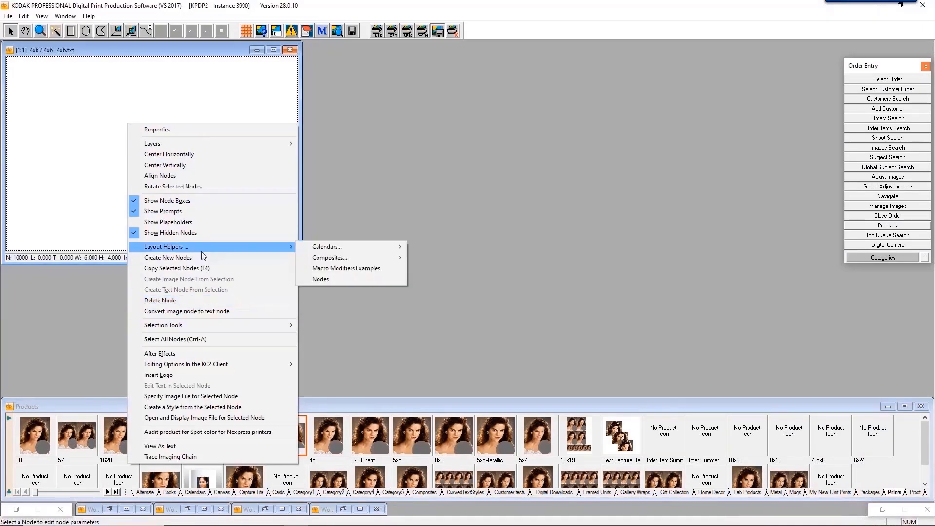
{"action": "left_click", "coordinate": [327, 269]}
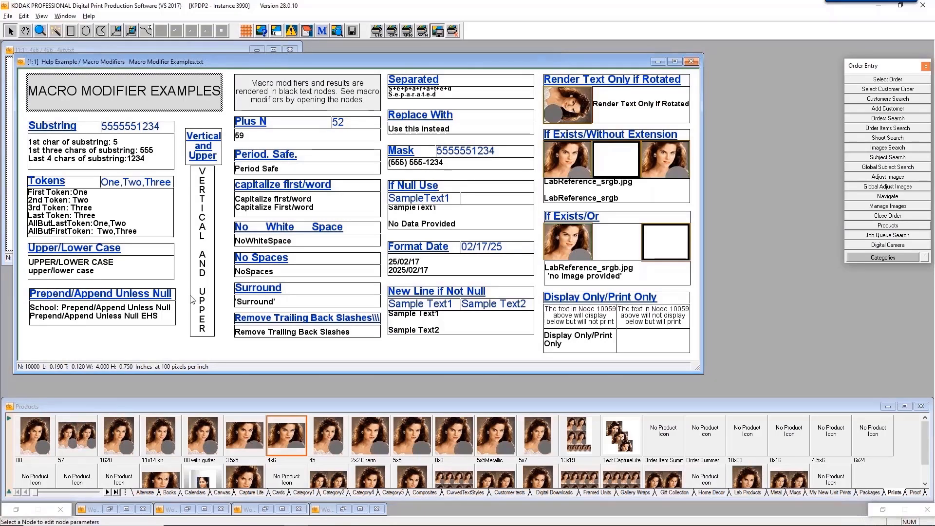
Show the PrependUnlessNull['School: '] and AppendUnlessNull[' EHS'] macros on text node 10010.
{"action": "double_click", "coordinate": [157, 315]}
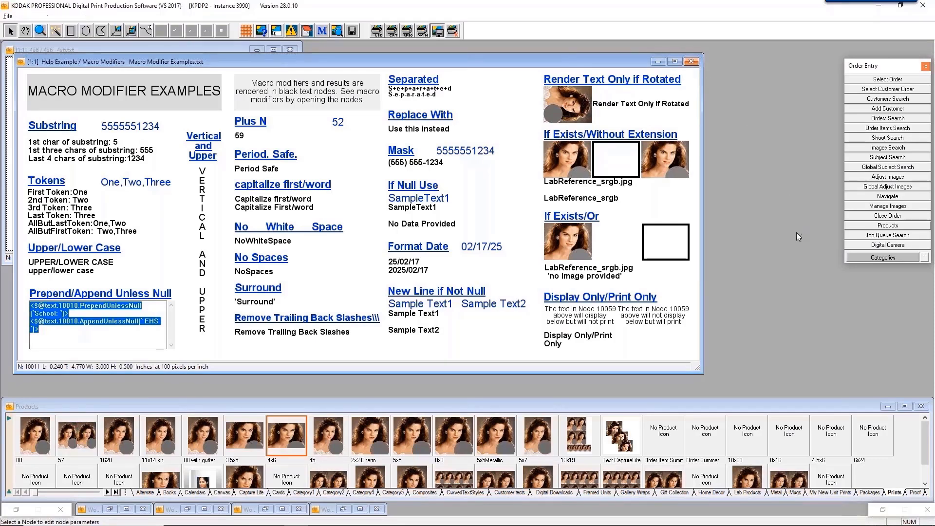
{"action": "key", "text": "alt+Tab"}
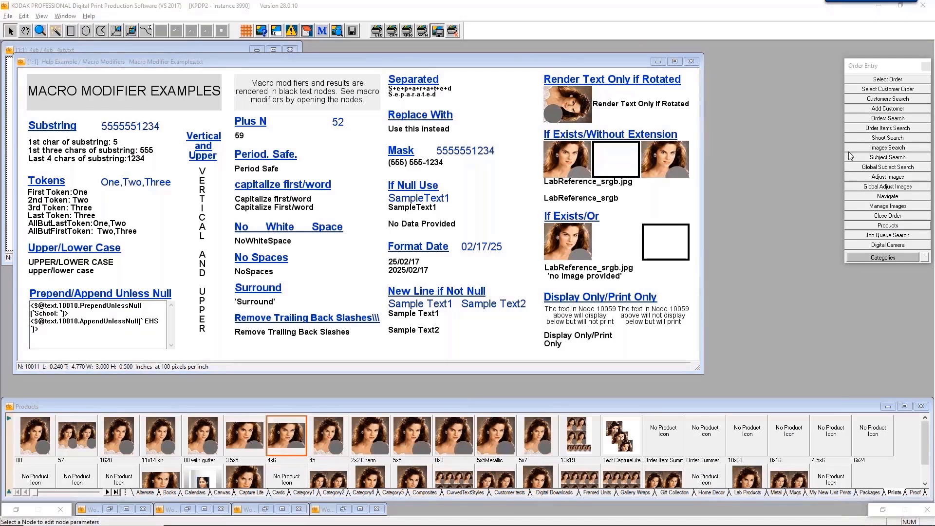